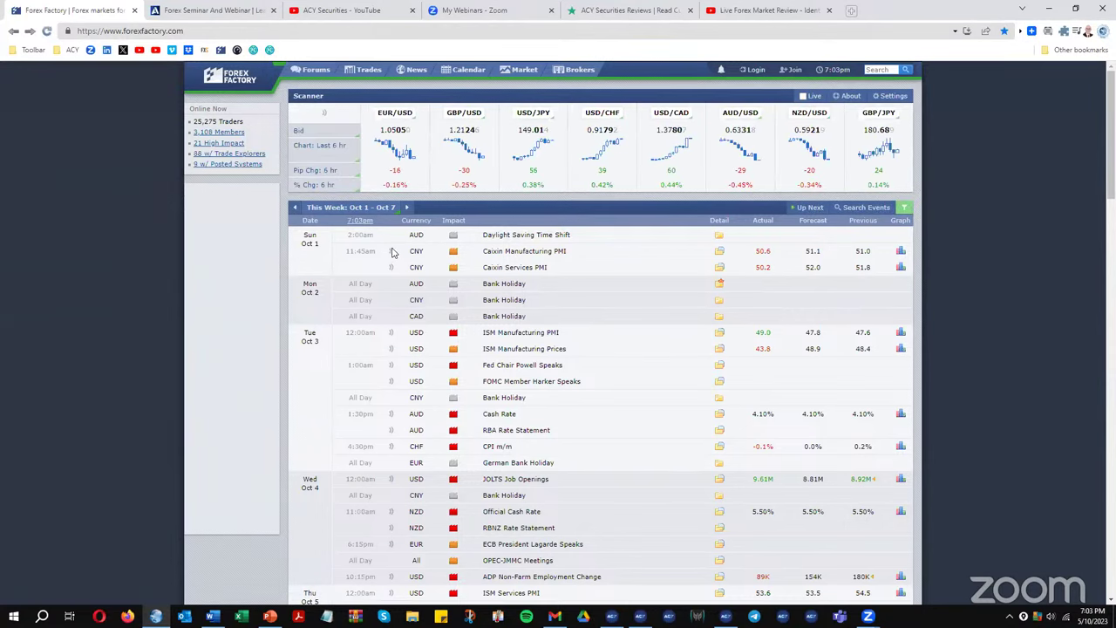
Review this week's economic calendar events on Forex Factory, from Sunday Oct 1 through Saturday Oct 7
scroll(362, 229, down, 1)
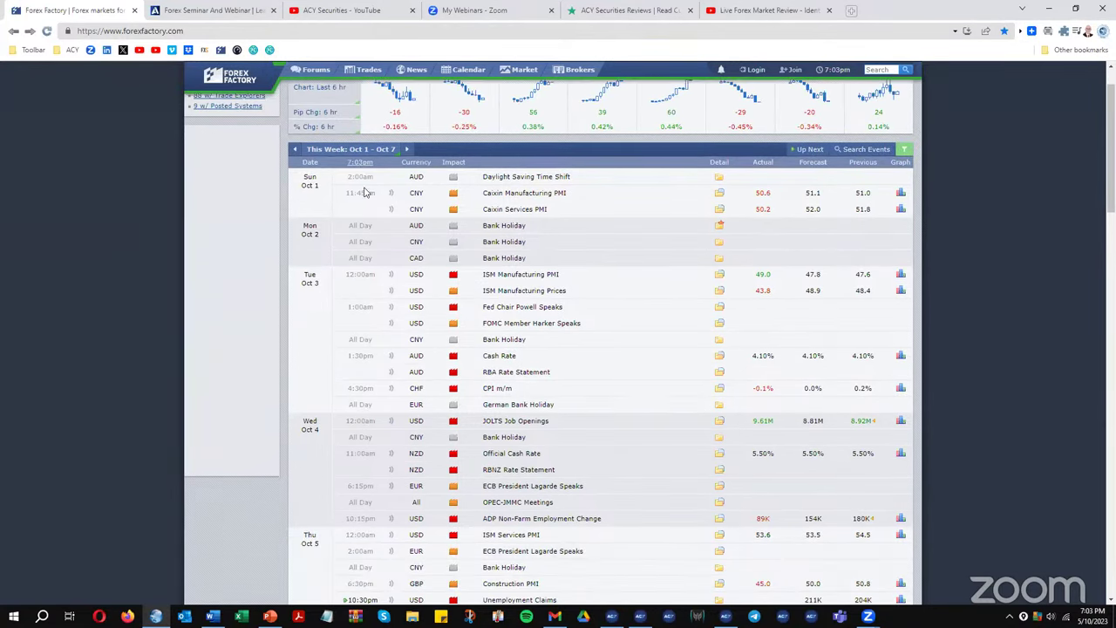
scroll(295, 345, down, 1)
scroll(293, 344, down, 1)
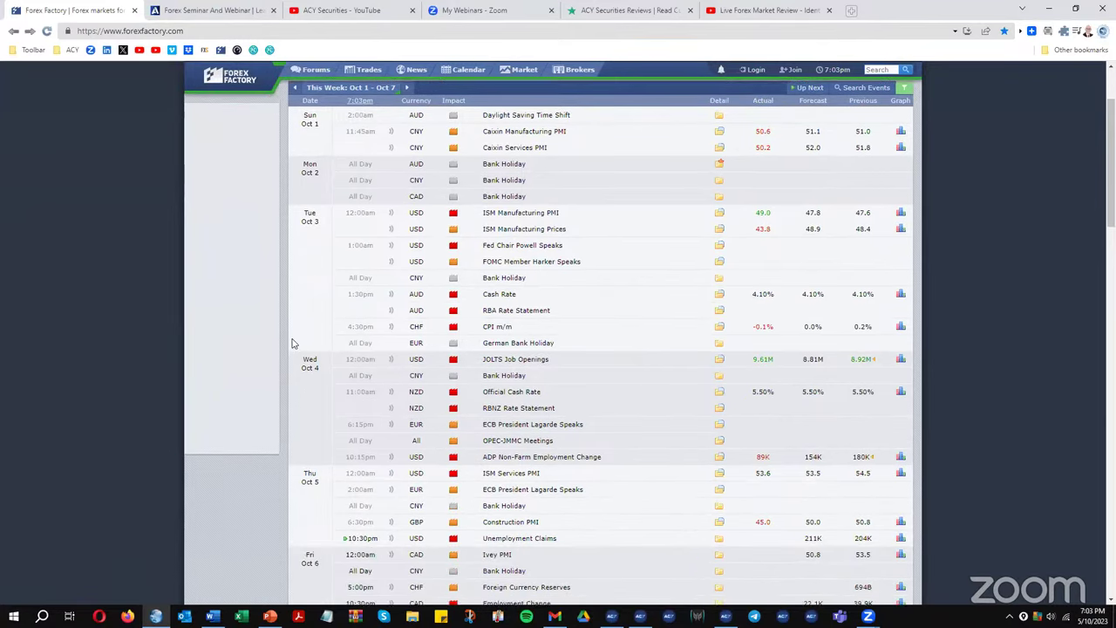
scroll(300, 344, down, 1)
scroll(300, 343, down, 1)
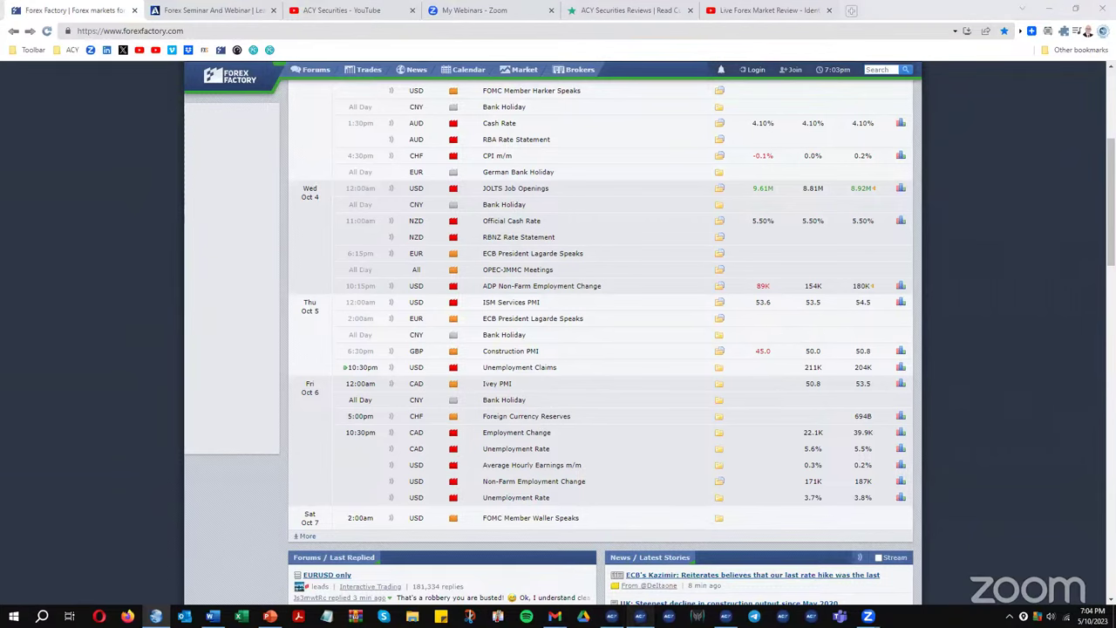
Switch to MetaTrader and examine the USDIndex chart's recent trend and price levels on the daily and weekly timeframes
click(640, 615)
click(663, 586)
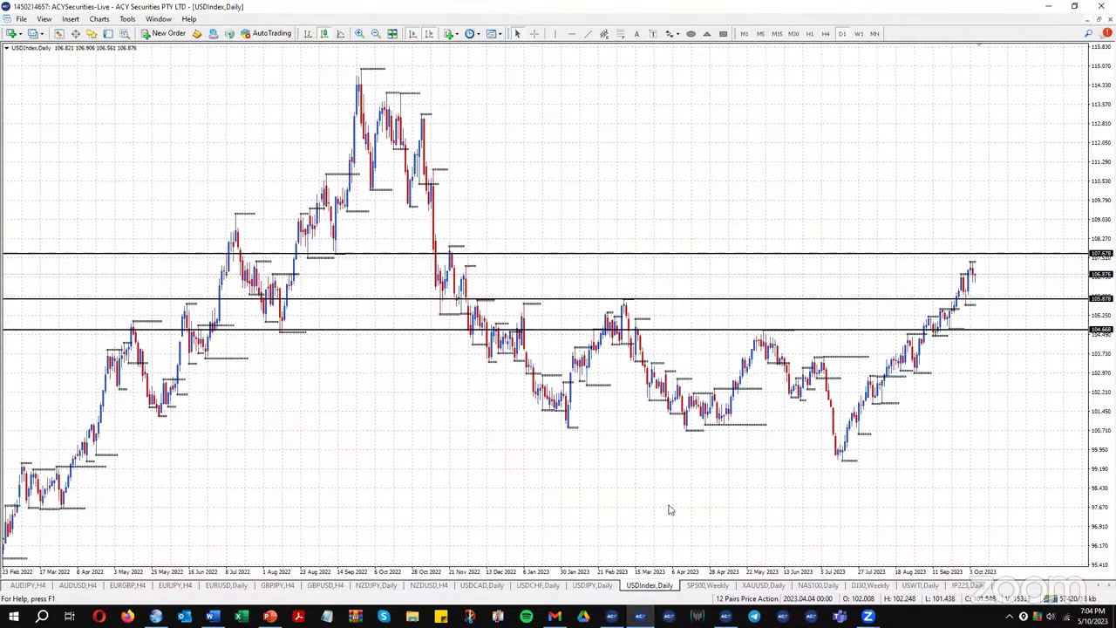
key(plus)
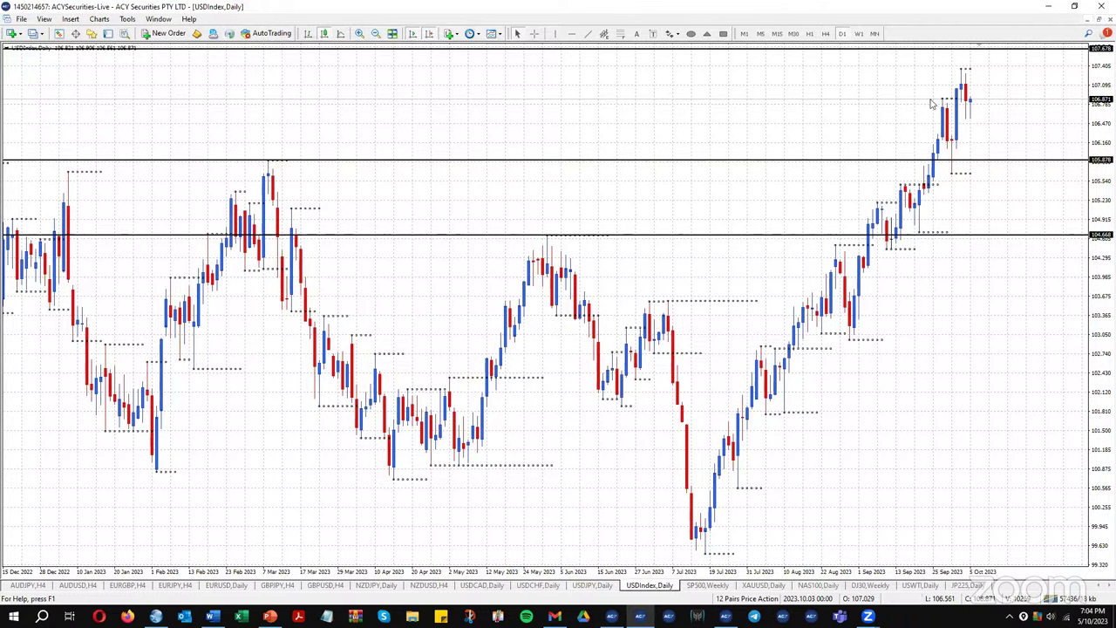
click(859, 33)
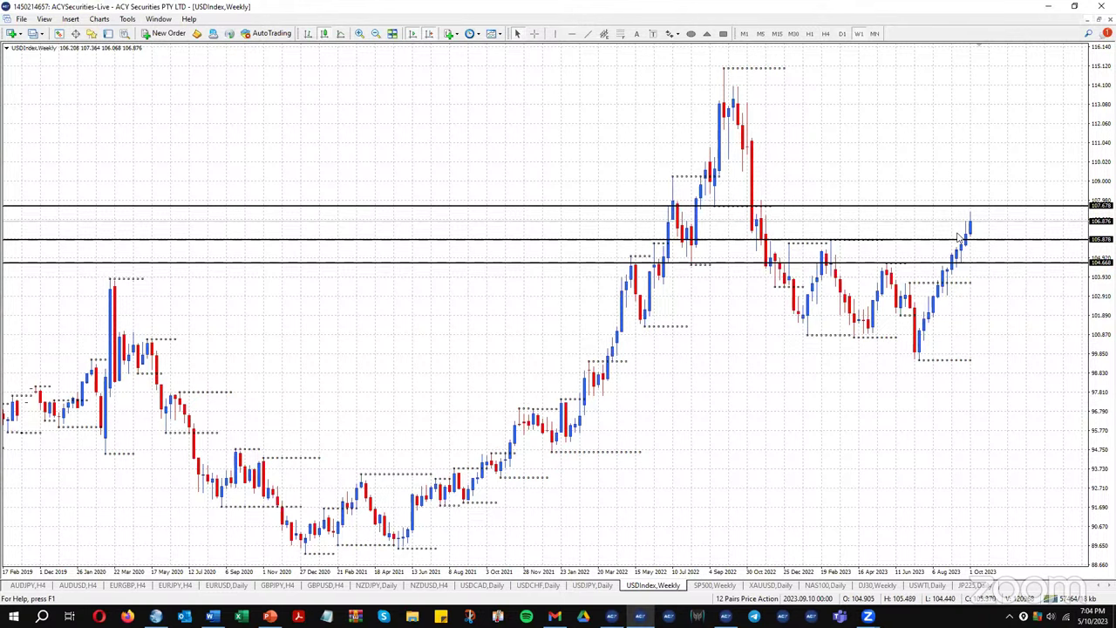
click(843, 34)
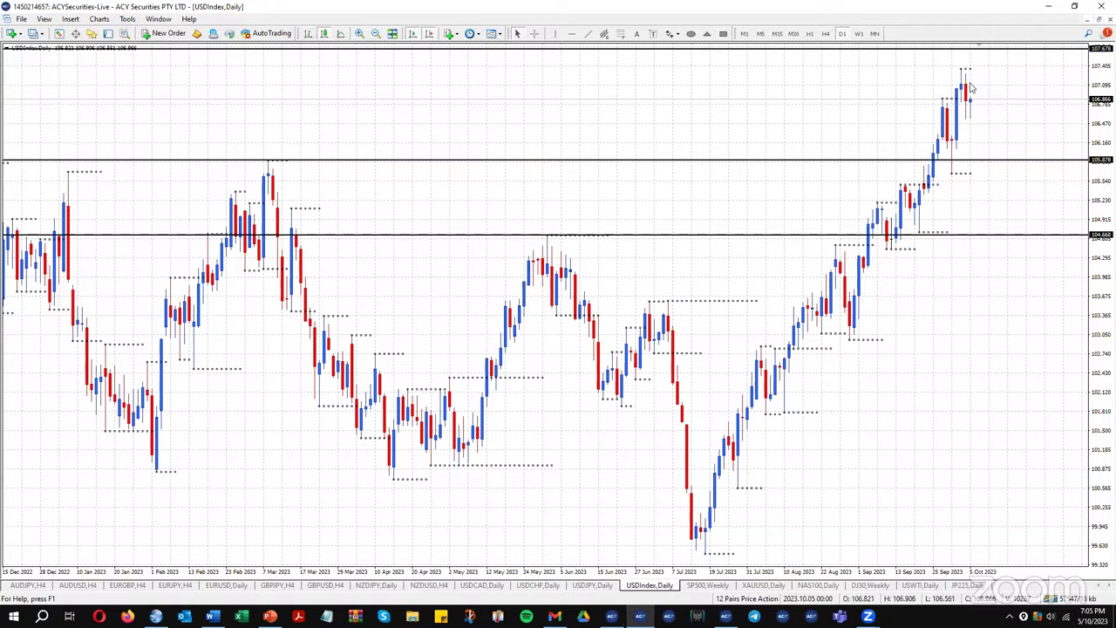
mouse_move(975, 75)
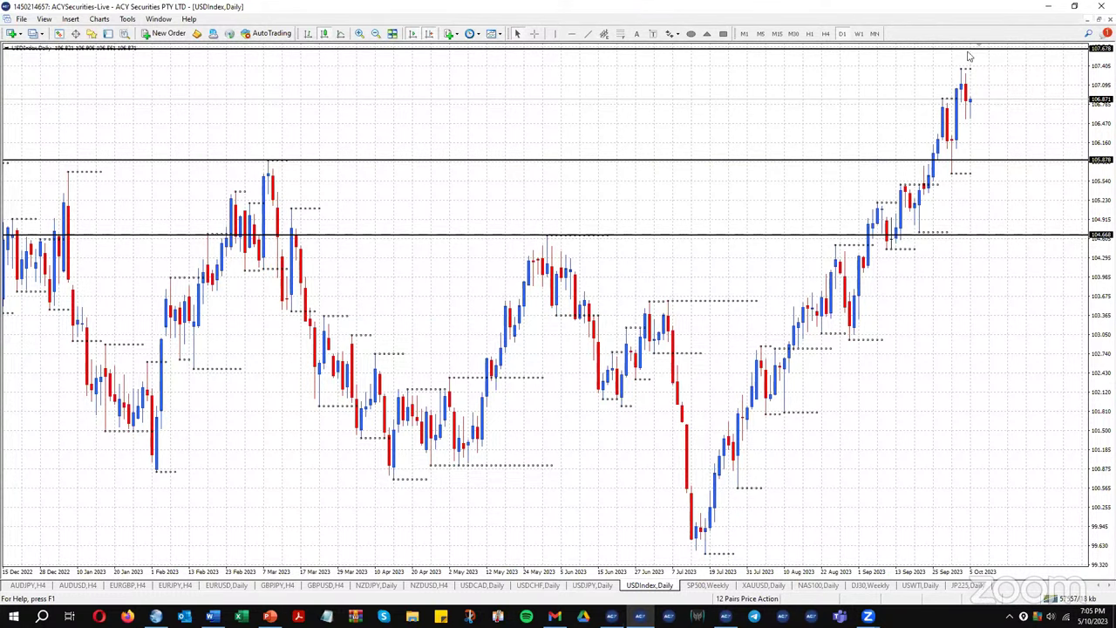
click(860, 33)
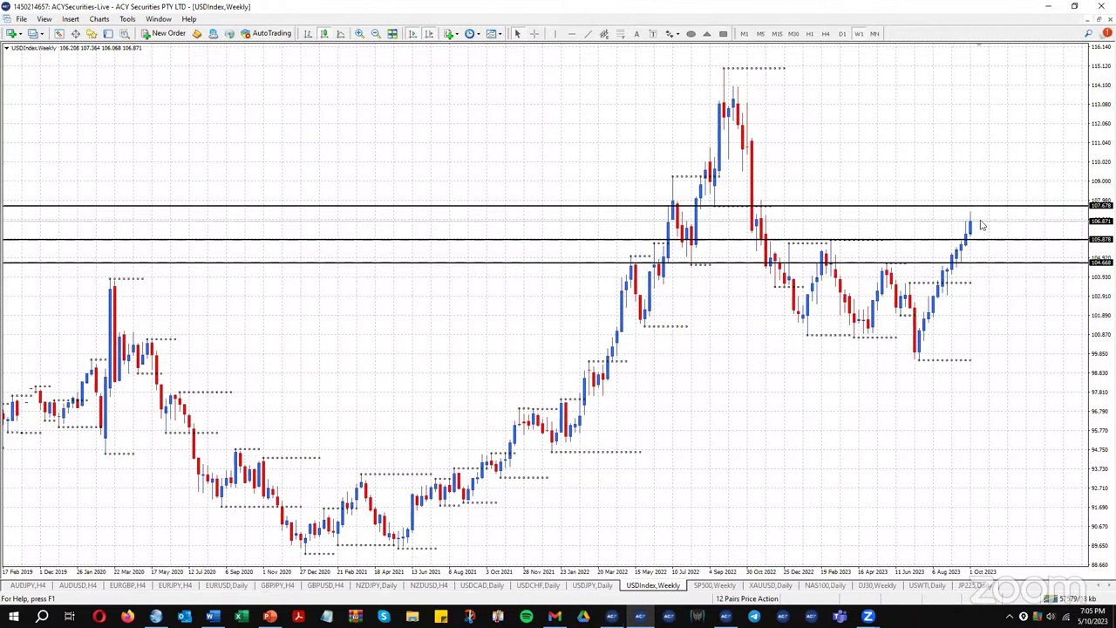
On the SP500 weekly chart, draw a Fibonacci retracement from about 4816 down to about 3487 and add a horizontal line at 4194.27
click(715, 586)
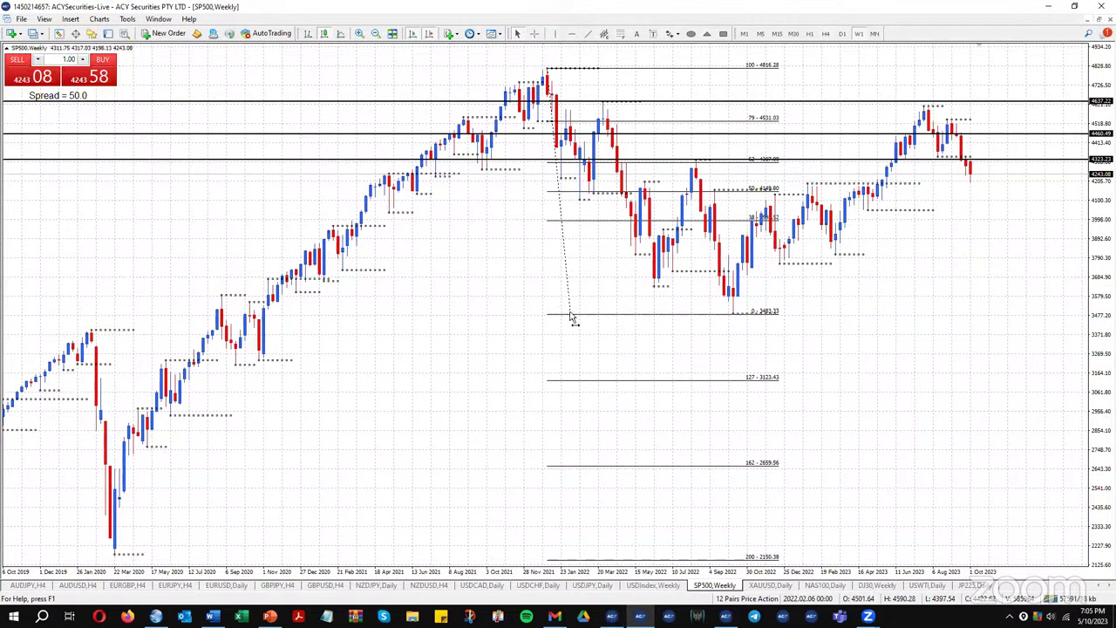
drag(570, 317, 740, 316)
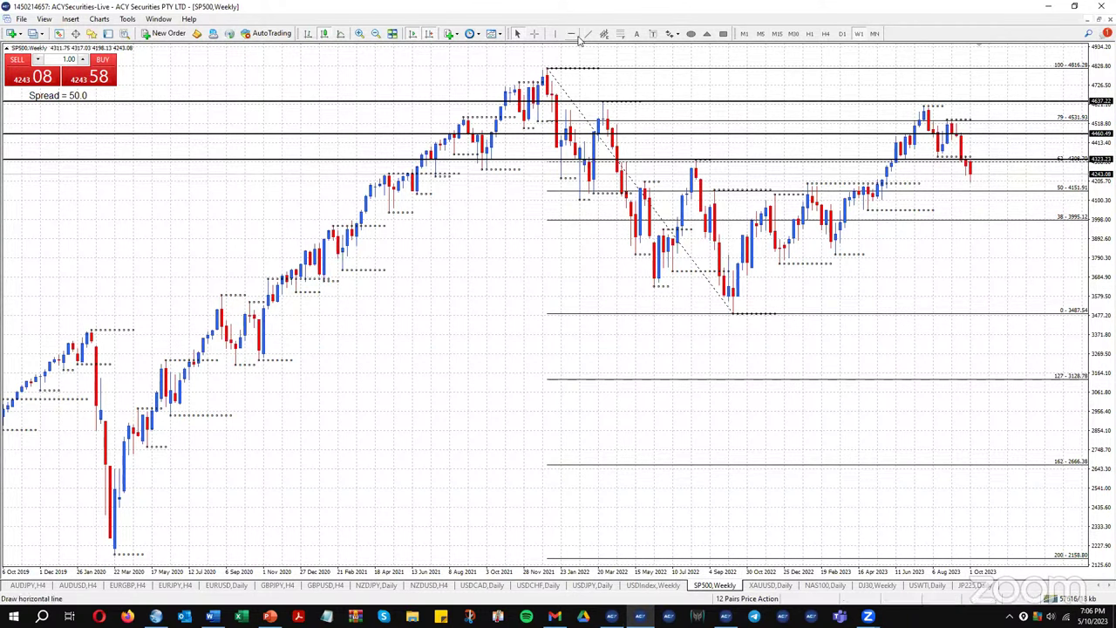
click(839, 185)
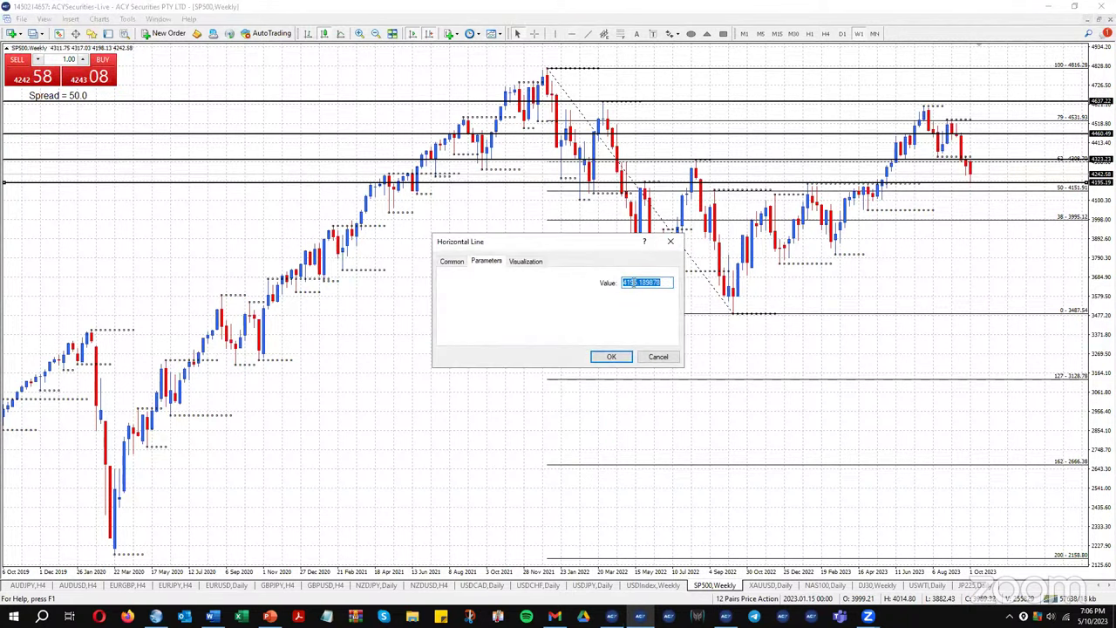
text(4194.27)
click(612, 356)
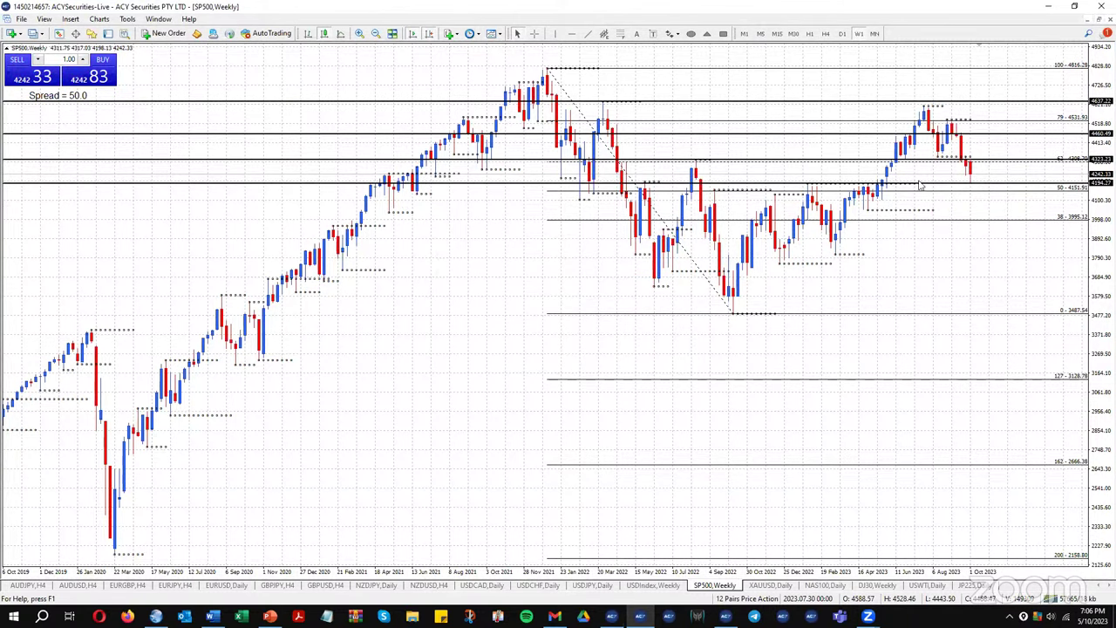
On the SP500 daily chart, draw a Fibonacci retracement over the latest decline, from about 4330 down to about 4198
click(842, 34)
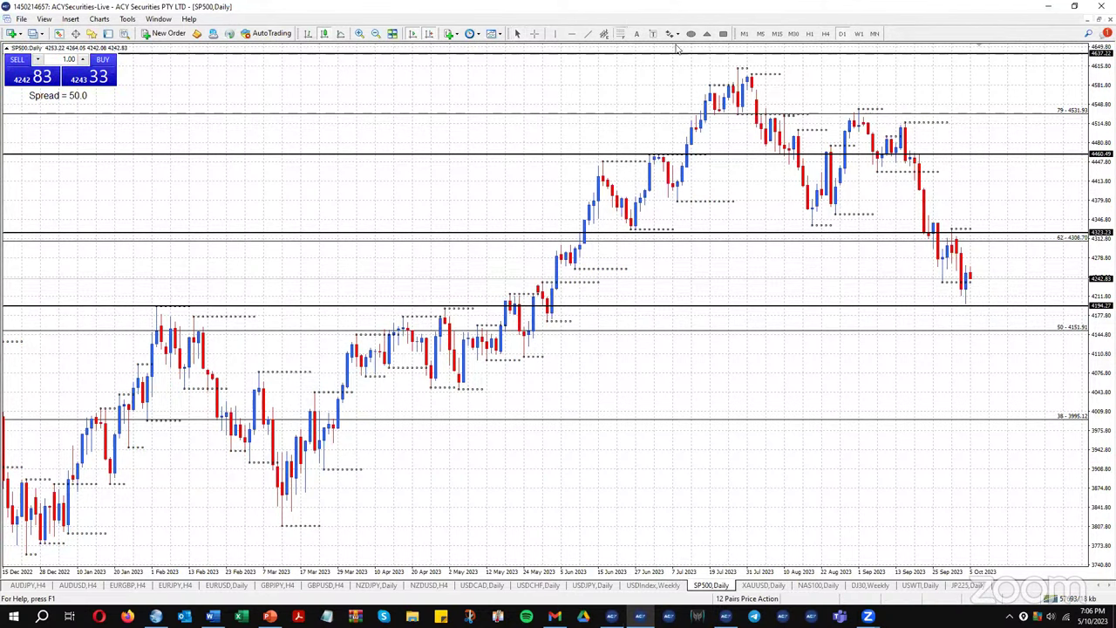
drag(859, 108, 970, 310)
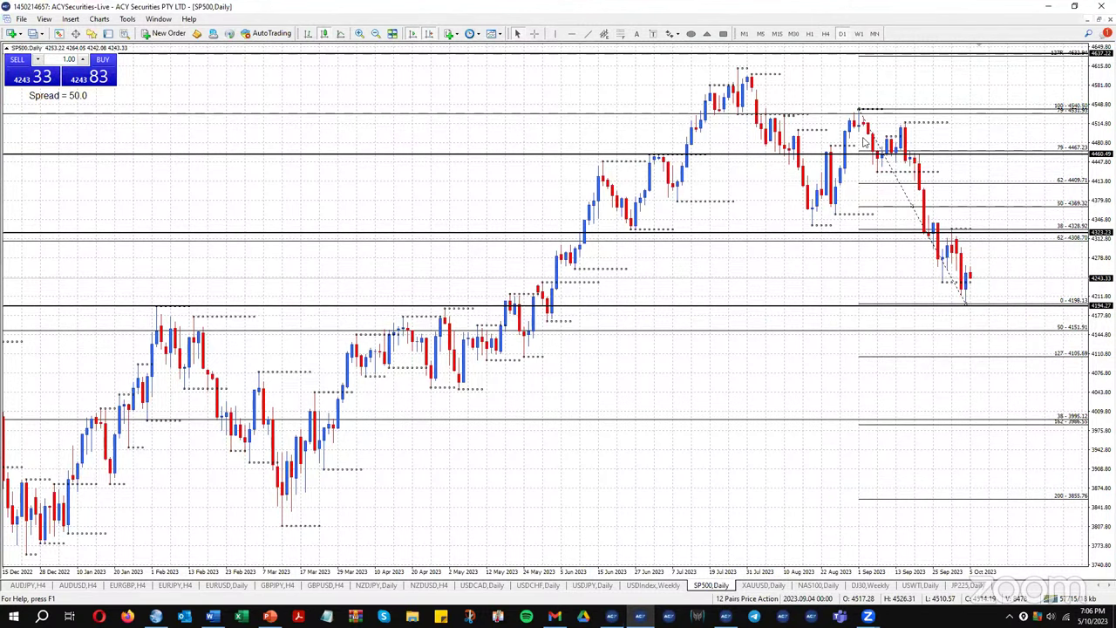
key(Delete)
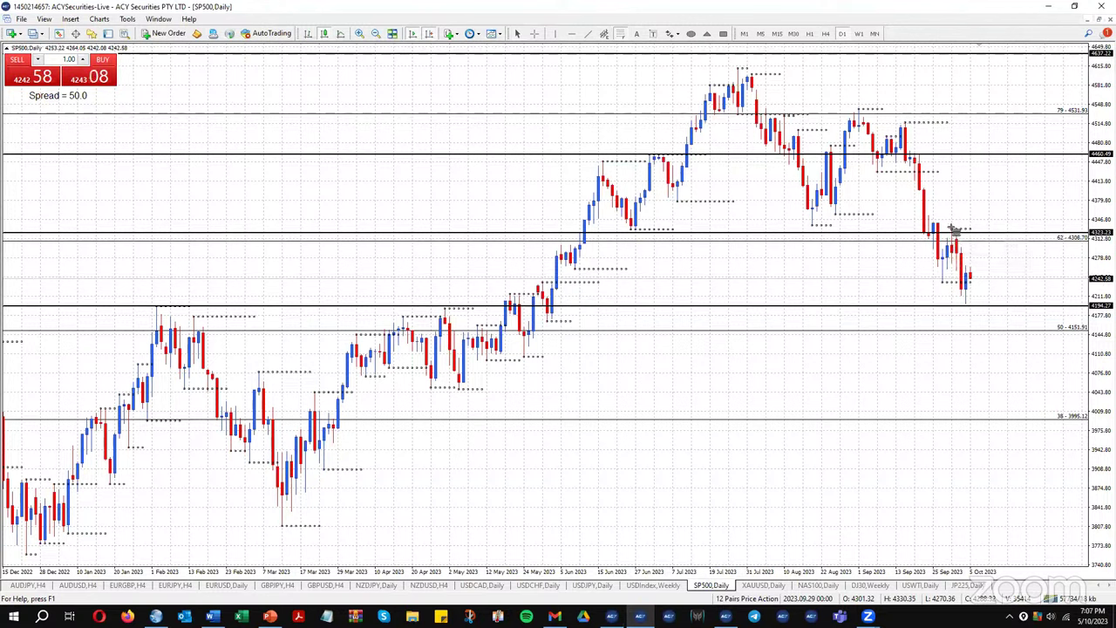
drag(955, 229, 966, 300)
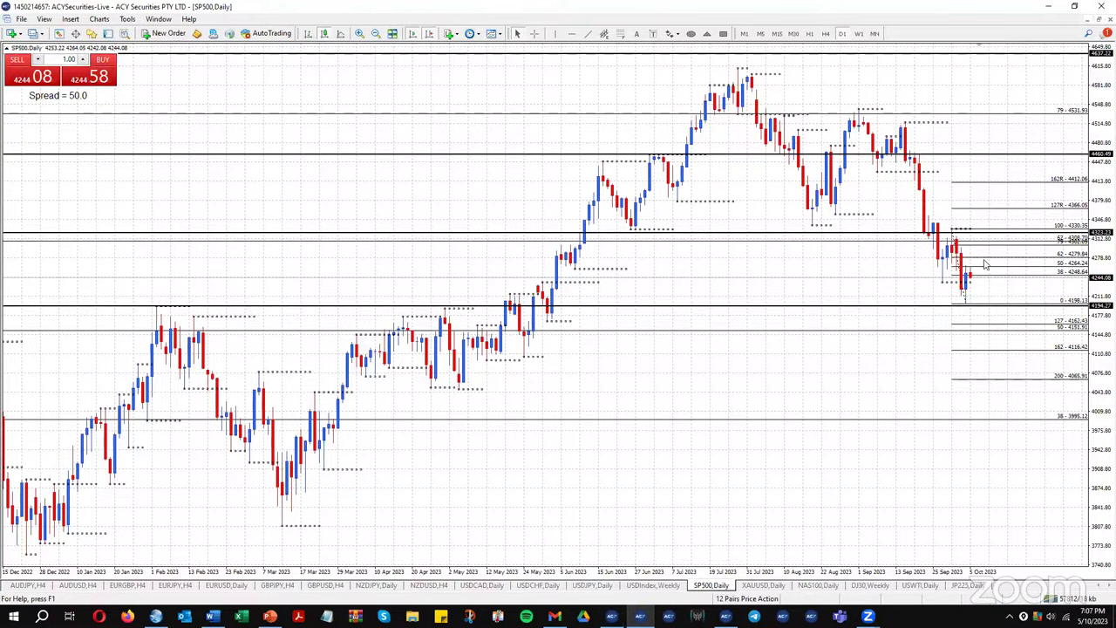
Show SP500 on the H4 timeframe and sketch a projected rise from the current price through the 62 Fibonacci level at 4279.84
click(825, 34)
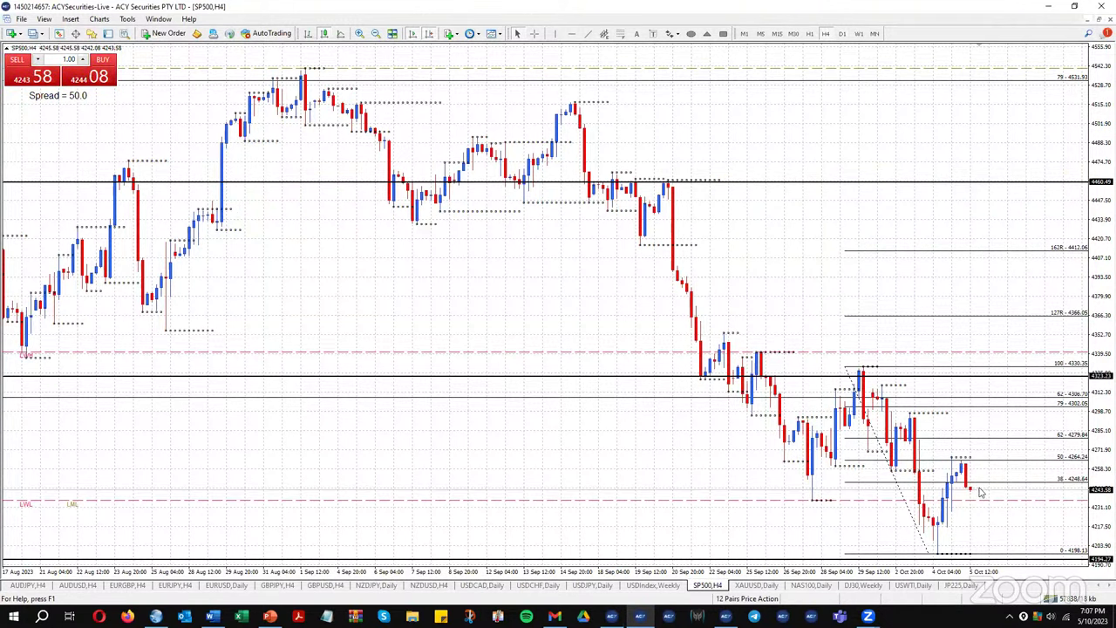
drag(979, 489, 997, 443)
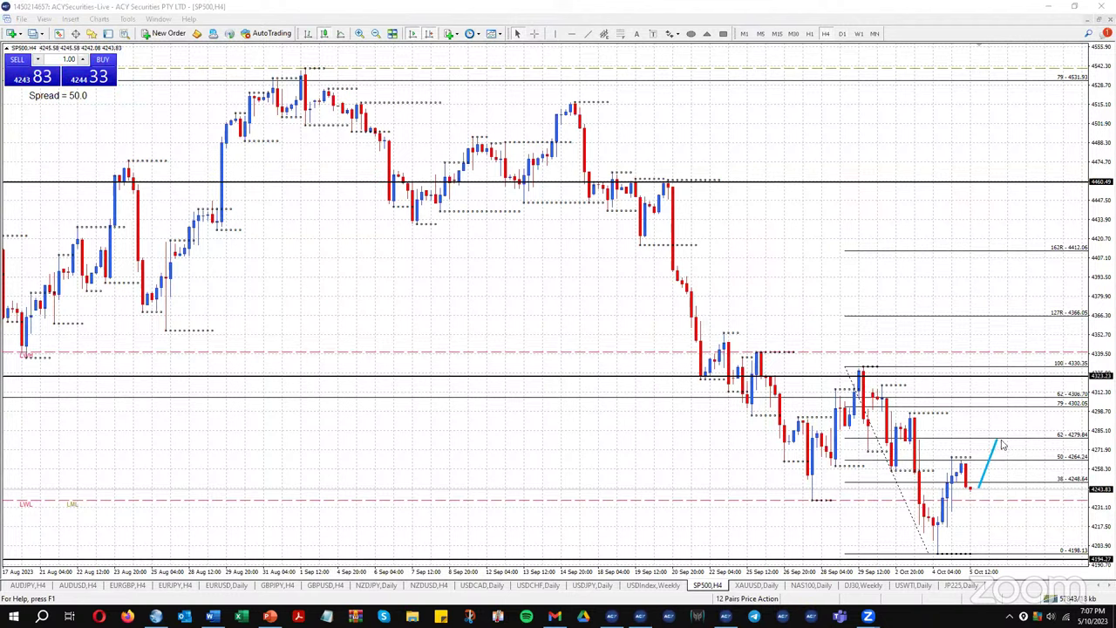
drag(1003, 444, 1015, 410)
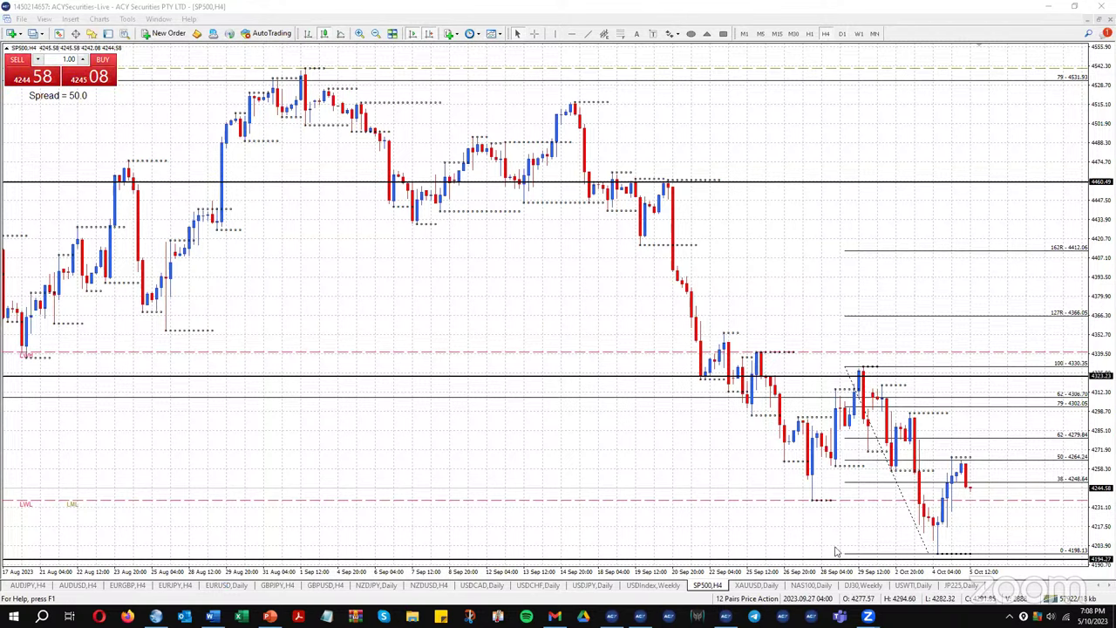
Examine the EURUSD chart's price action around its horizontal levels on the weekly, daily and M15 timeframes
click(245, 586)
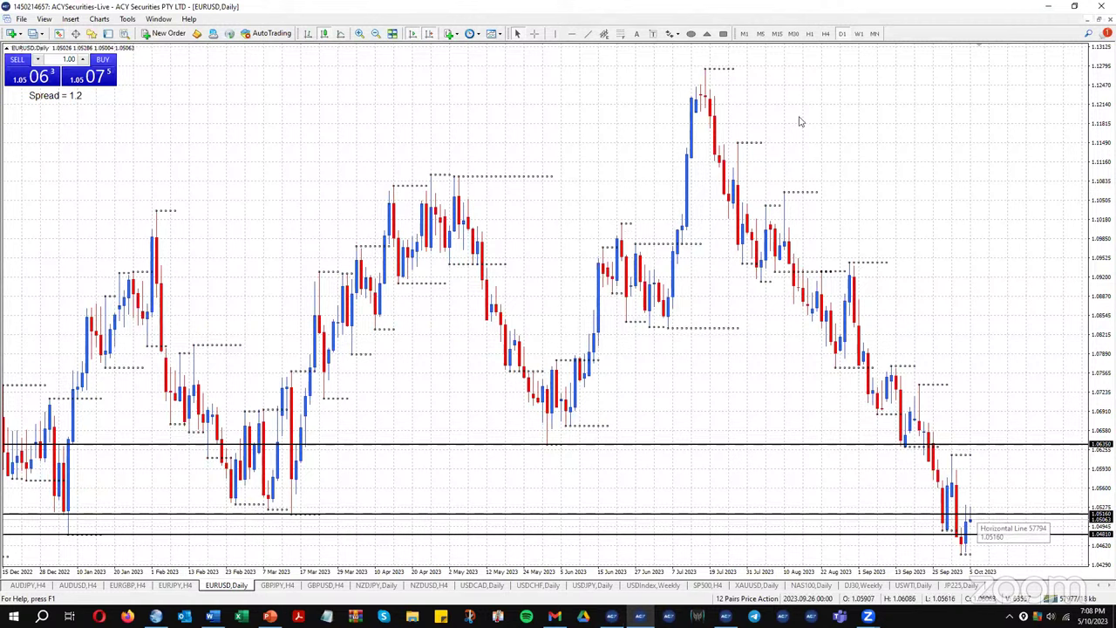
click(859, 33)
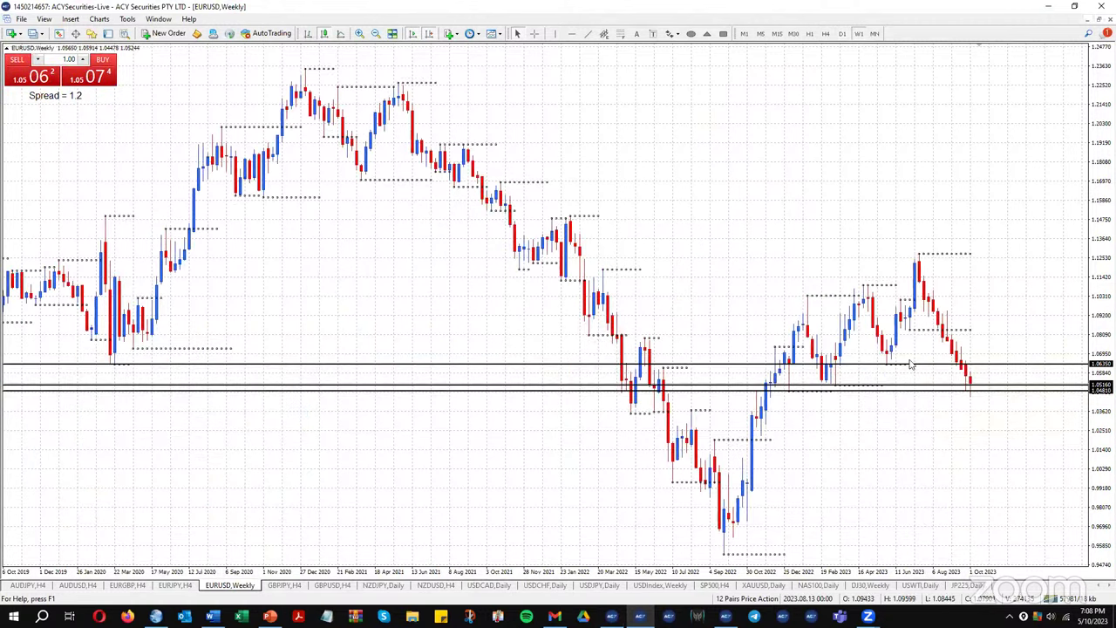
mouse_move(844, 390)
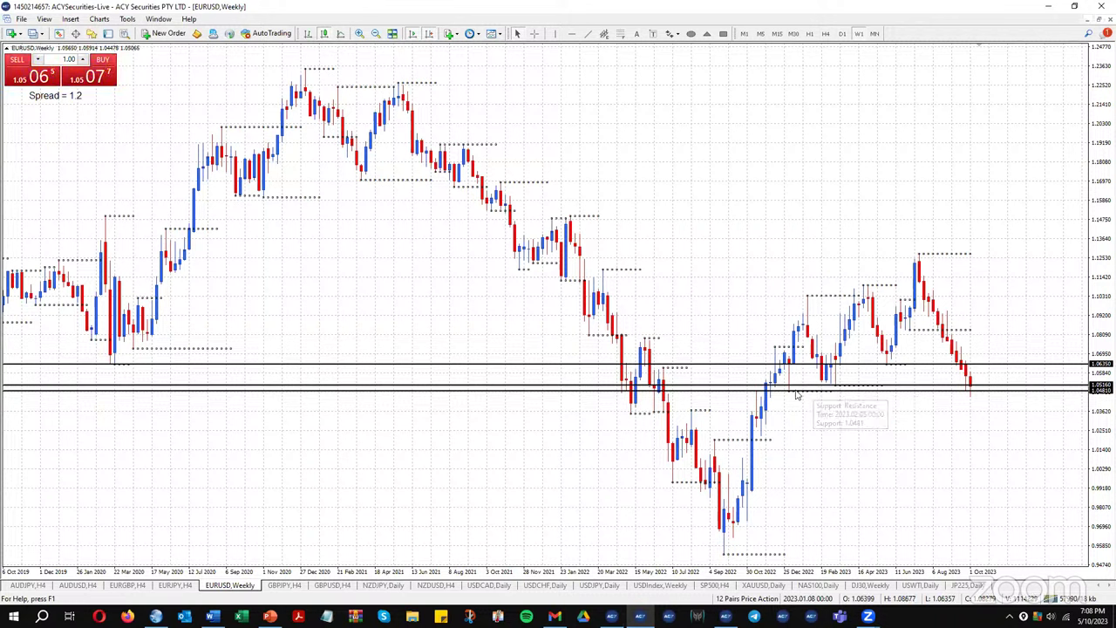
mouse_move(796, 395)
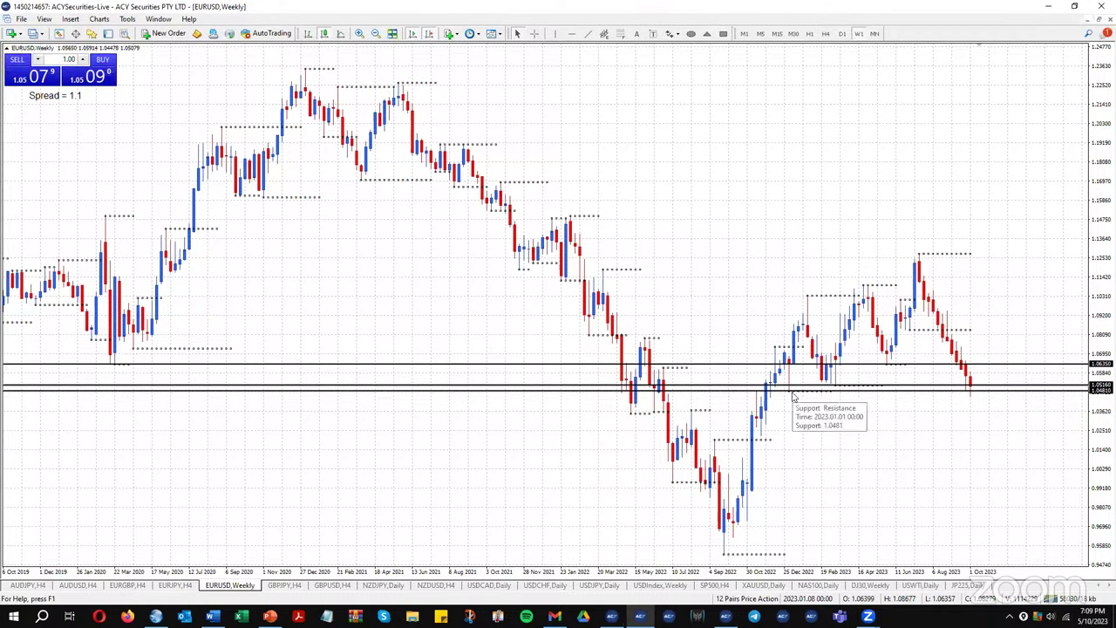
click(842, 33)
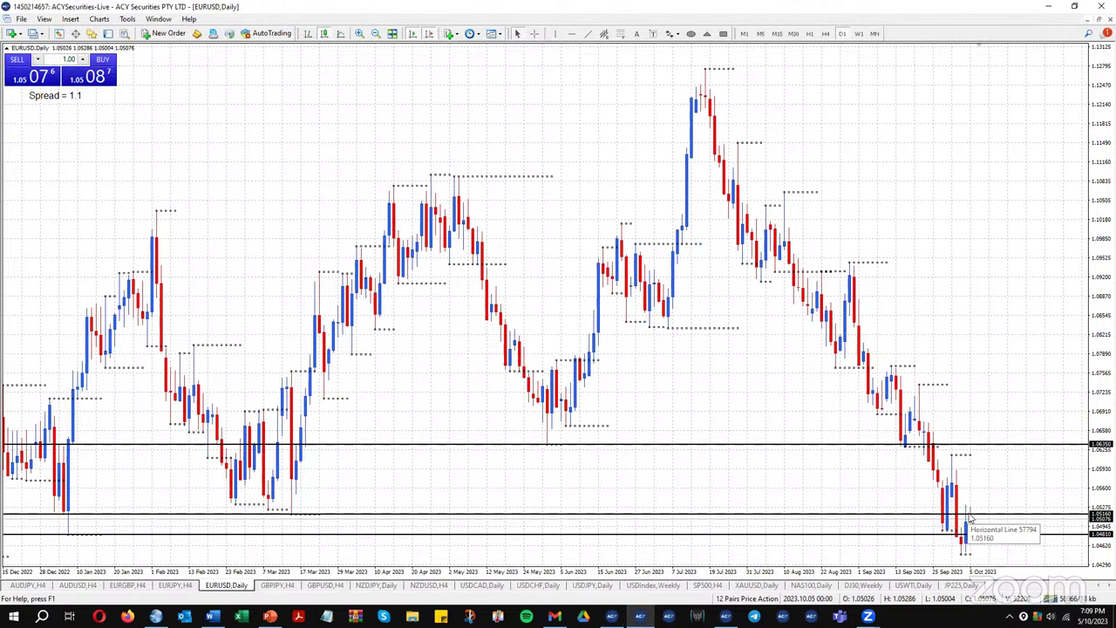
click(779, 34)
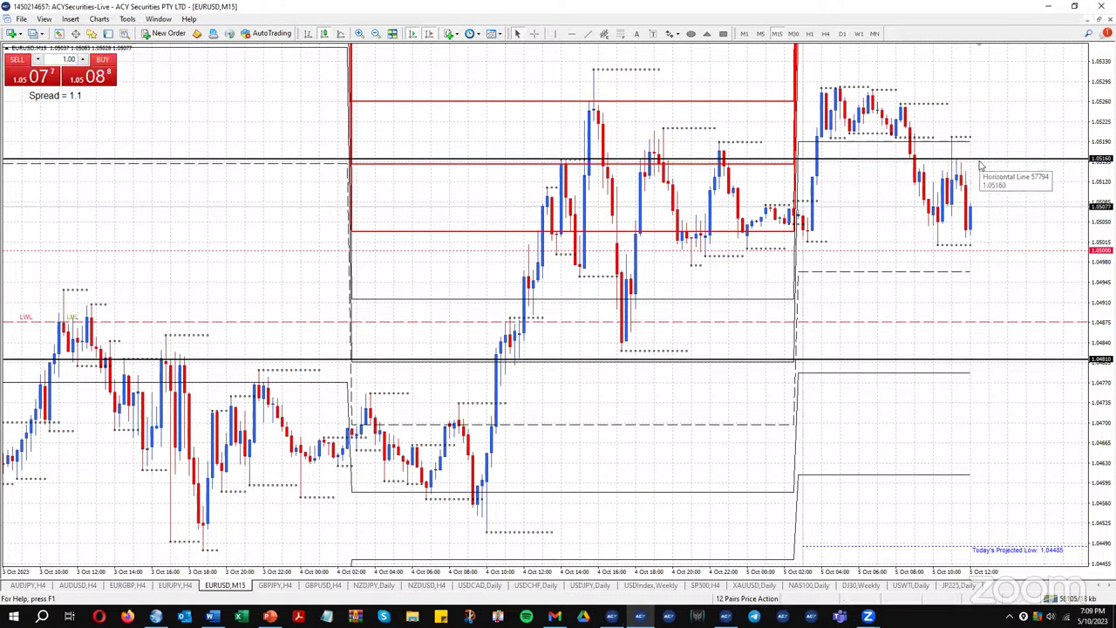
click(589, 35)
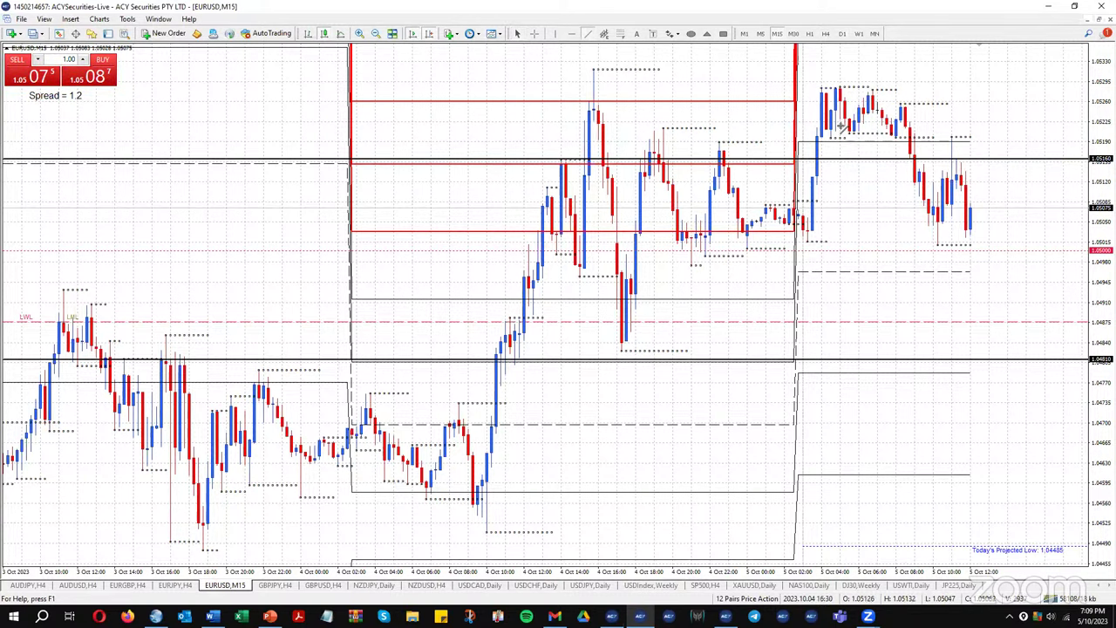
drag(940, 243, 978, 158)
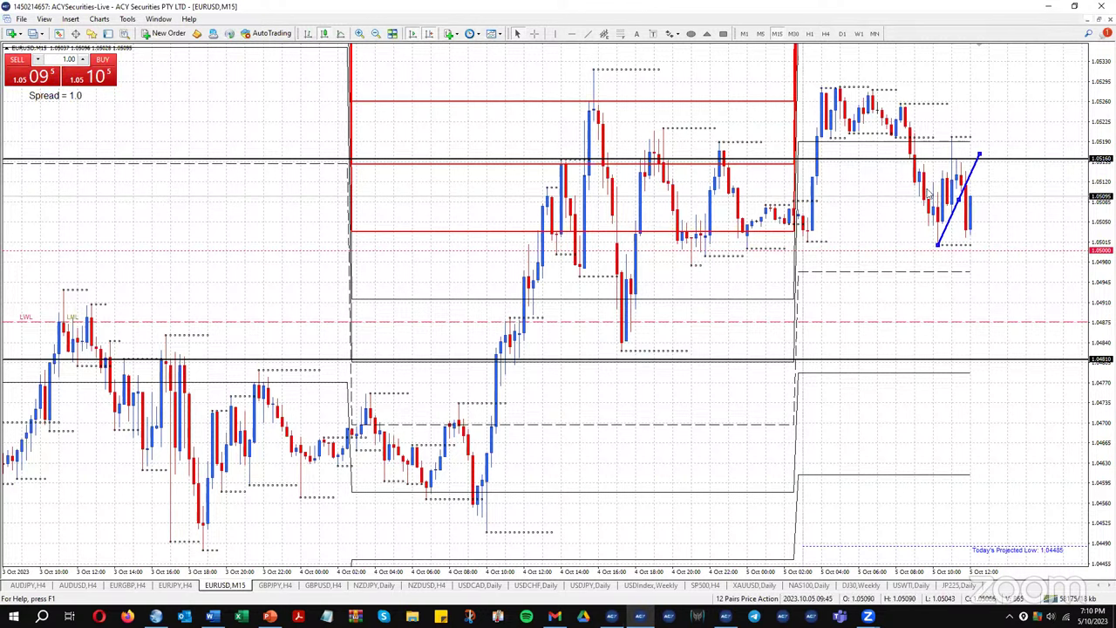
key(BackSpace)
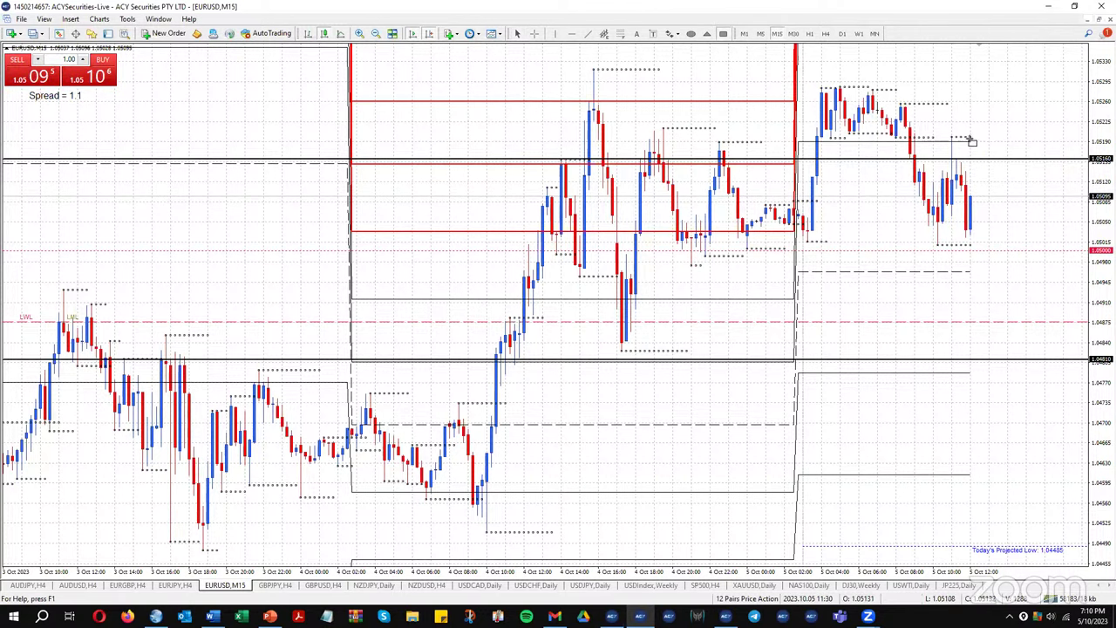
Draw a thin rectangle zone just under the 1.05160 horizontal line, ahead of the current price on the EURUSD M15 chart
drag(984, 160, 1064, 166)
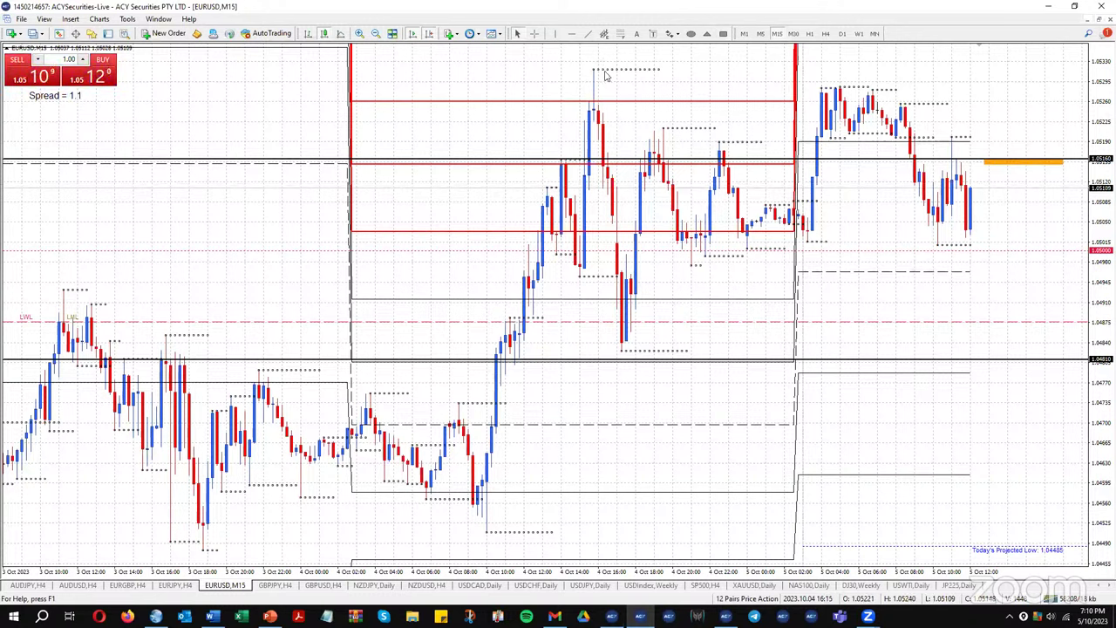
mouse_move(606, 75)
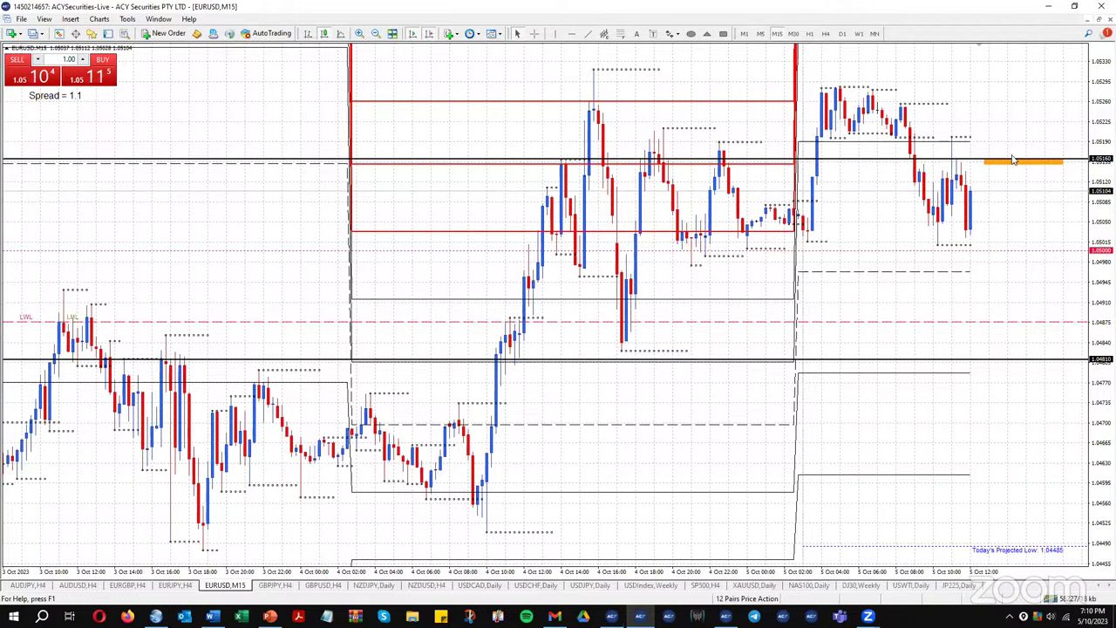
mouse_move(1011, 164)
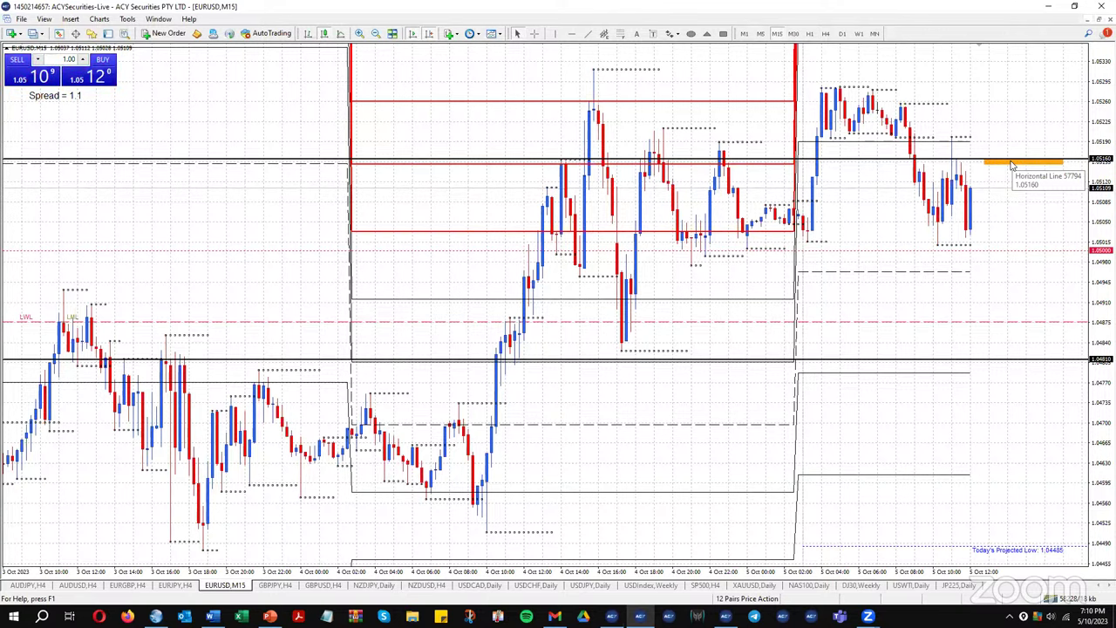
Show EURUSD on the H4 timeframe and examine the recent candles around the 1.05160 and 1.04810 horizontal lines
click(829, 35)
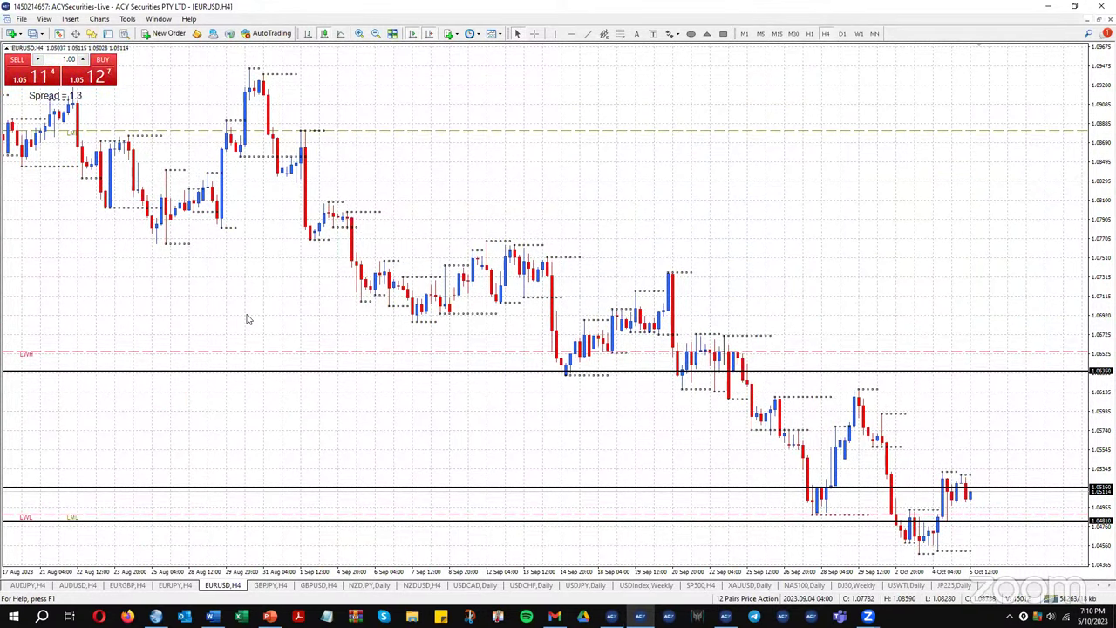
mouse_move(516, 264)
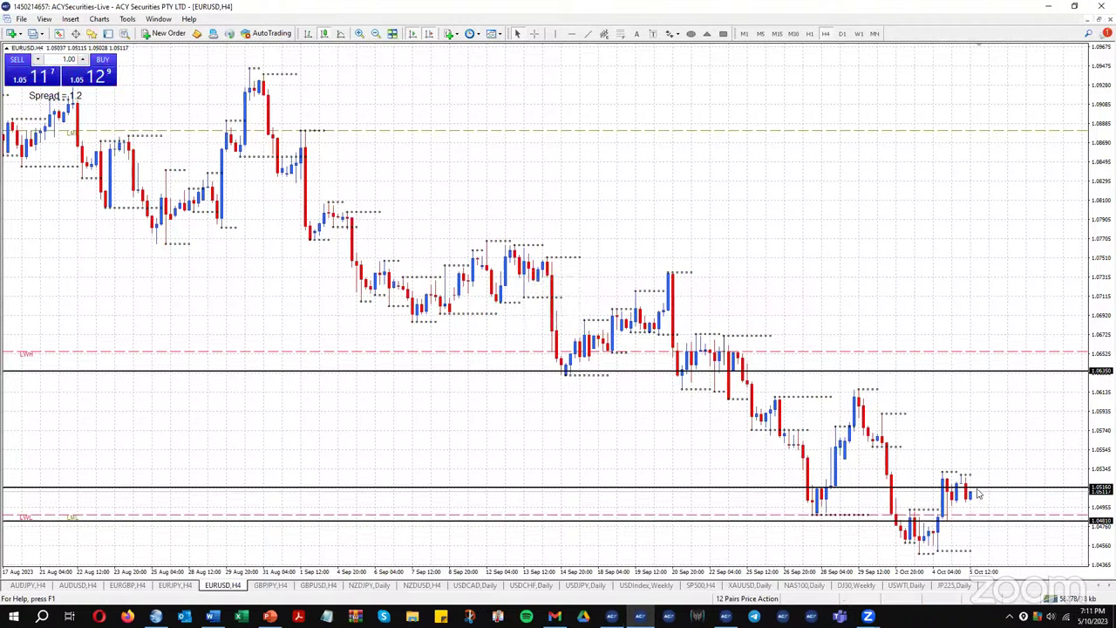
drag(977, 493, 1000, 494)
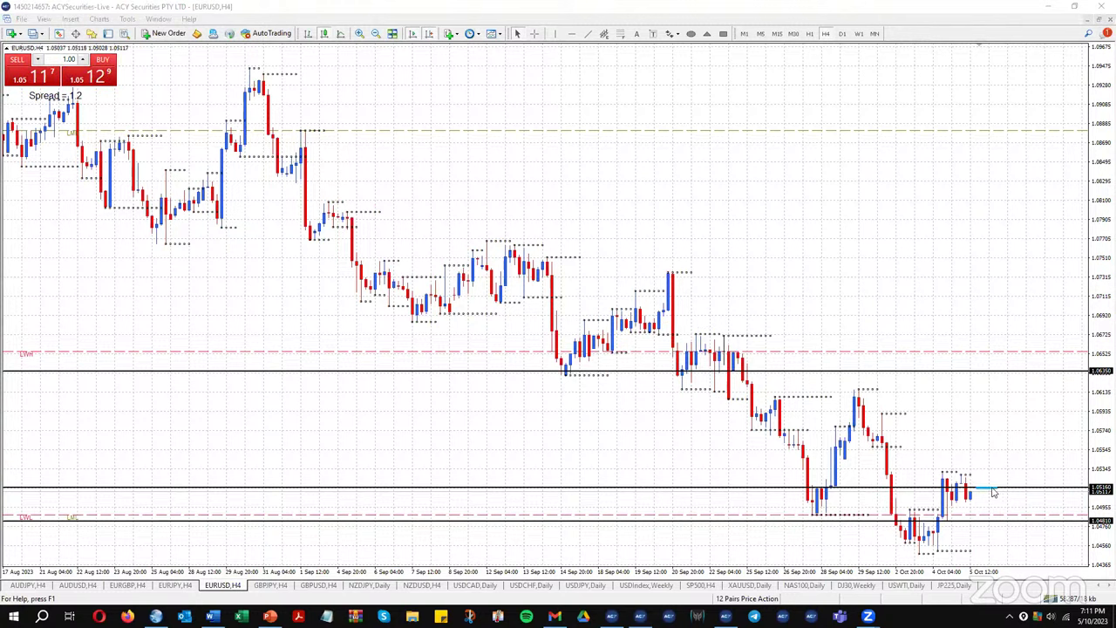
mouse_move(937, 468)
mouse_down()
mouse_move(959, 467)
mouse_move(989, 504)
mouse_move(1002, 558)
mouse_up()
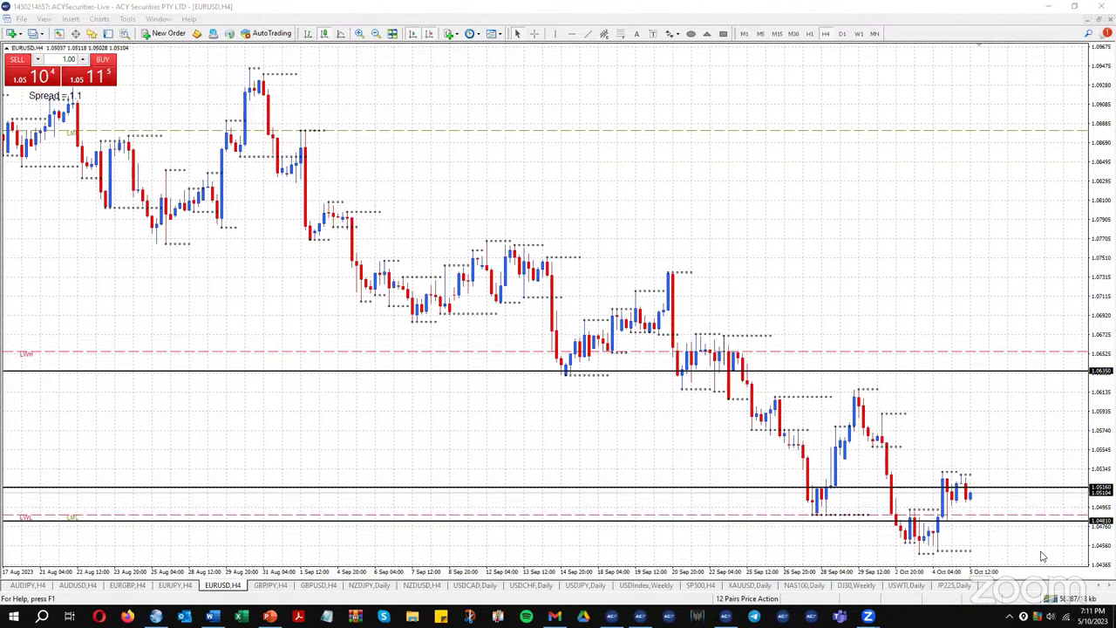
Delete the Fibonacci retracement from the EURJPY H4 chart and review the horizontal levels on the daily and H4 timeframes
click(176, 584)
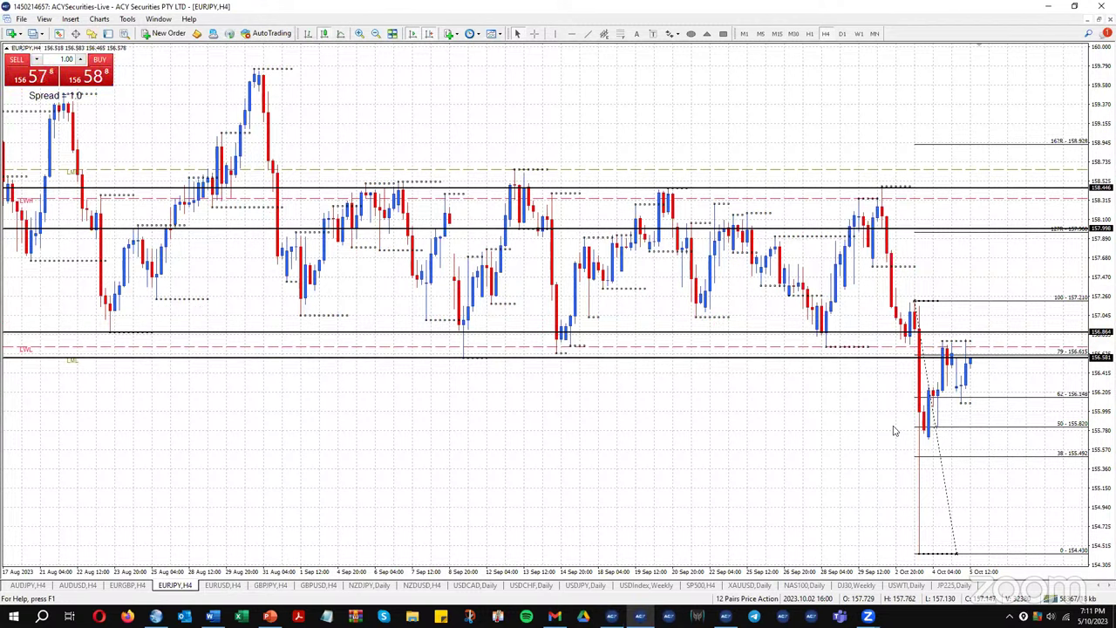
key(Delete)
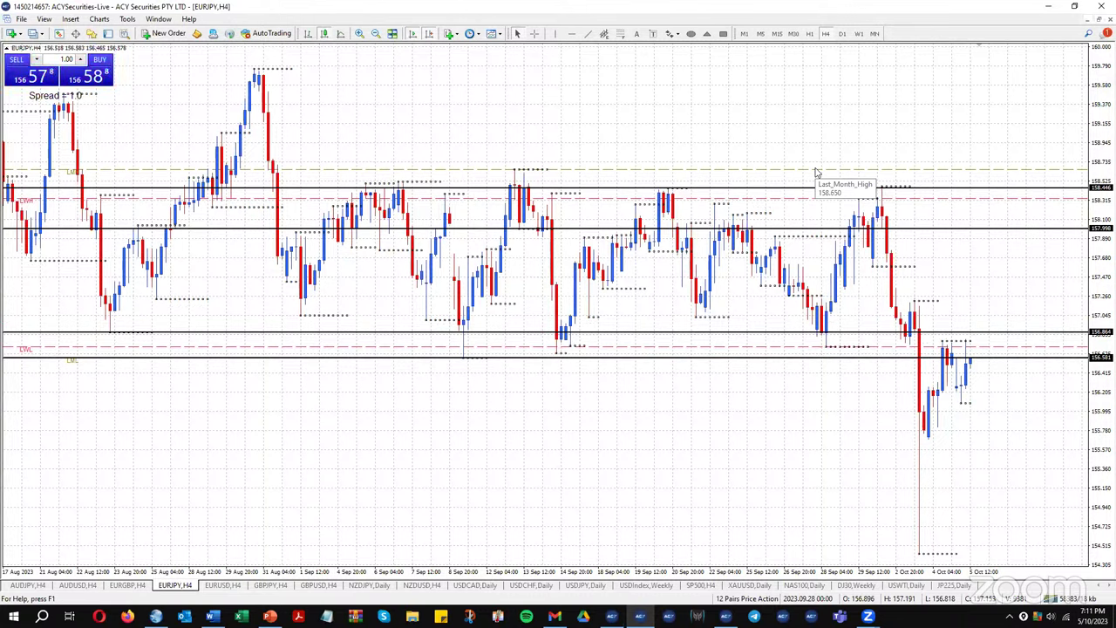
click(842, 33)
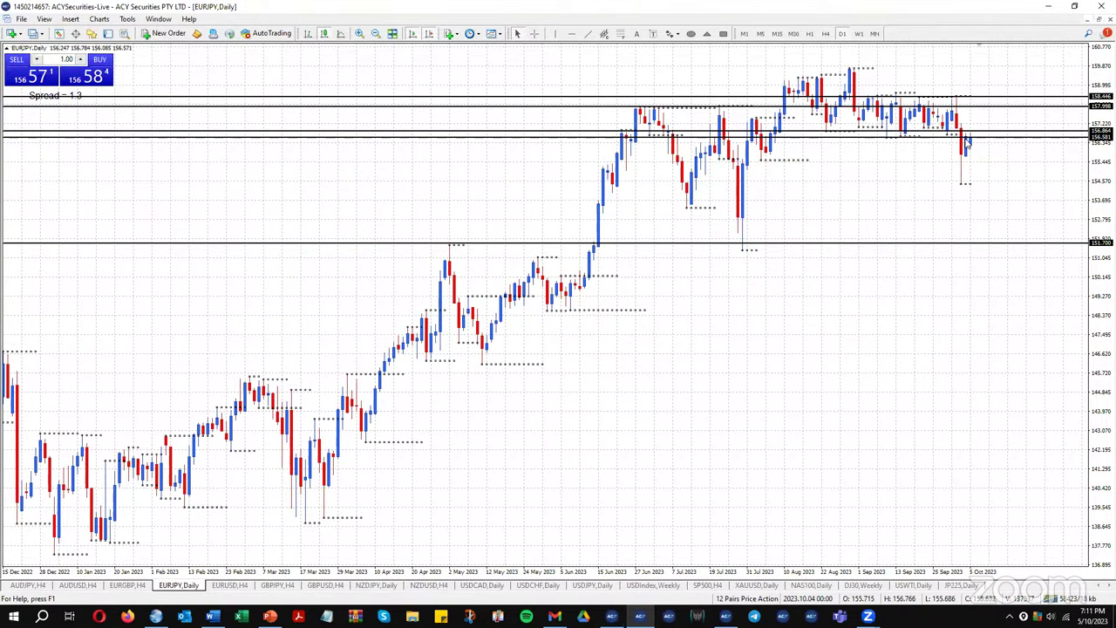
mouse_move(968, 142)
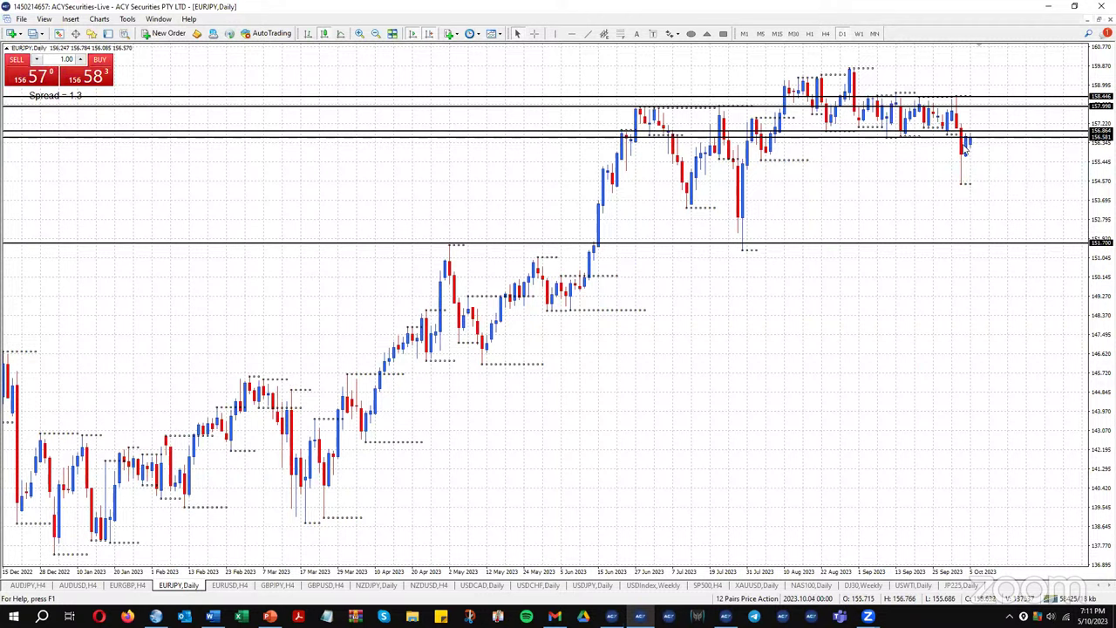
mouse_move(896, 143)
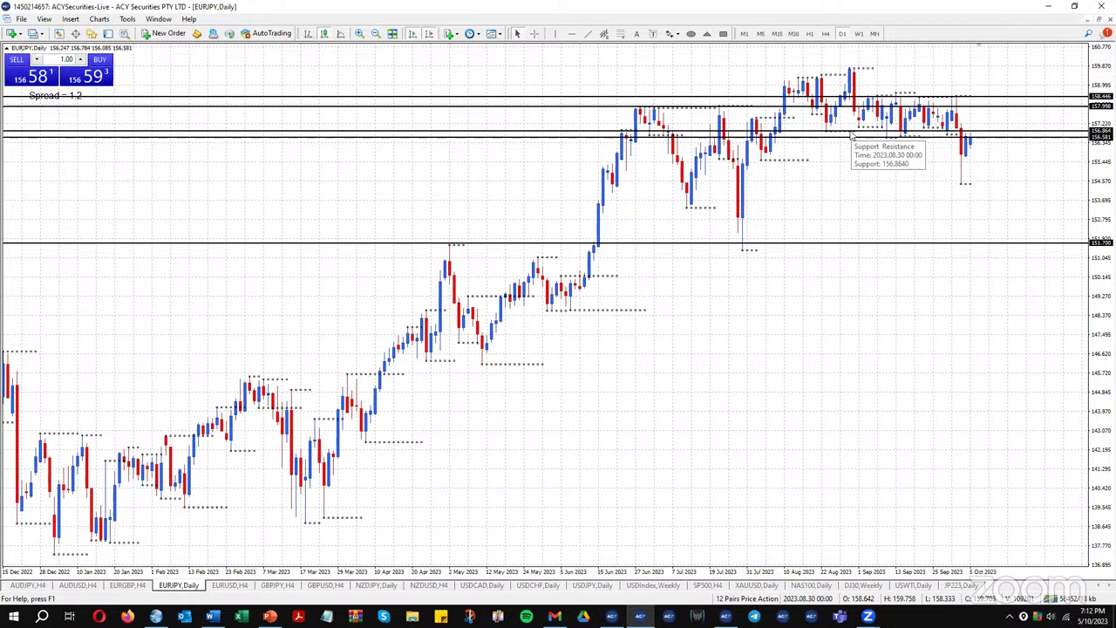
click(826, 34)
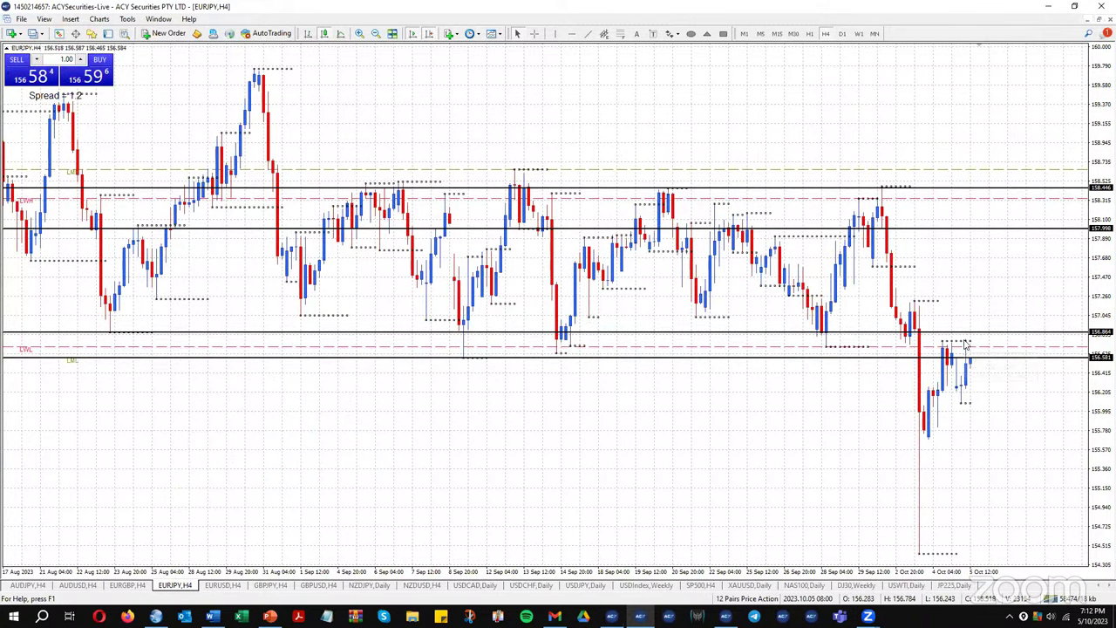
mouse_move(965, 344)
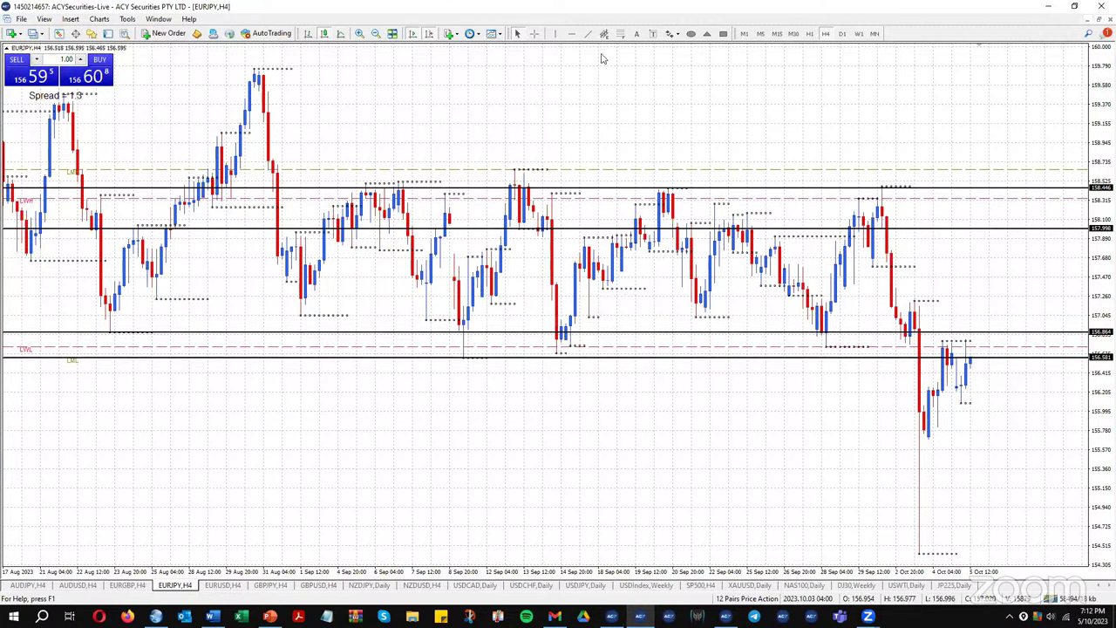
Draw a Fibonacci retracement from 158.470 to 154.426 on EURJPY H4, and re-anchor it from 157.210 down to 154.430
click(619, 33)
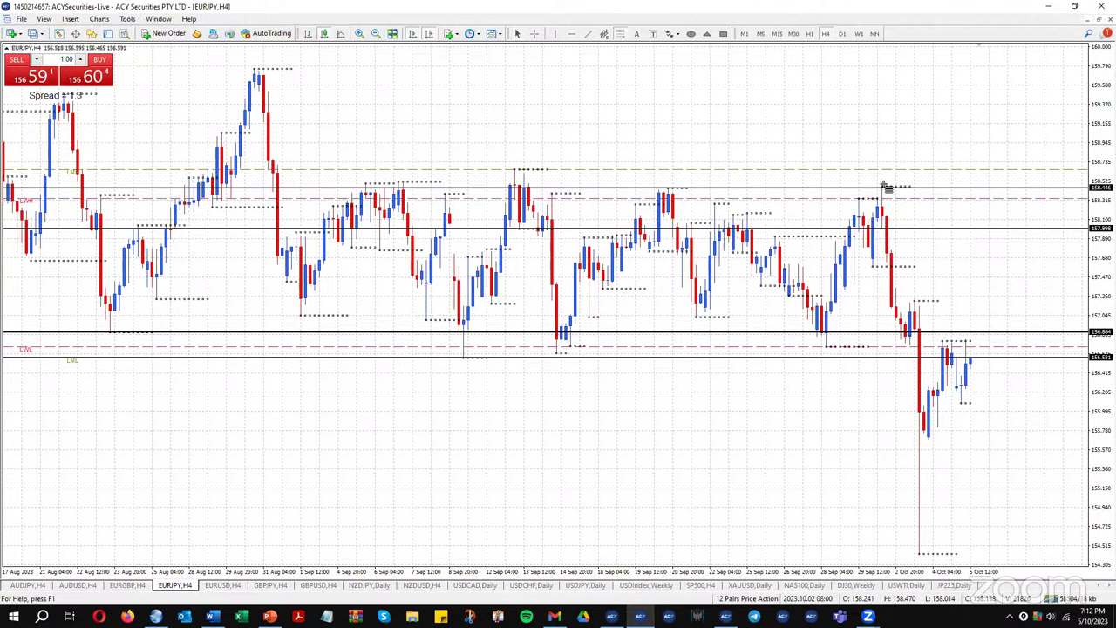
drag(892, 241, 922, 553)
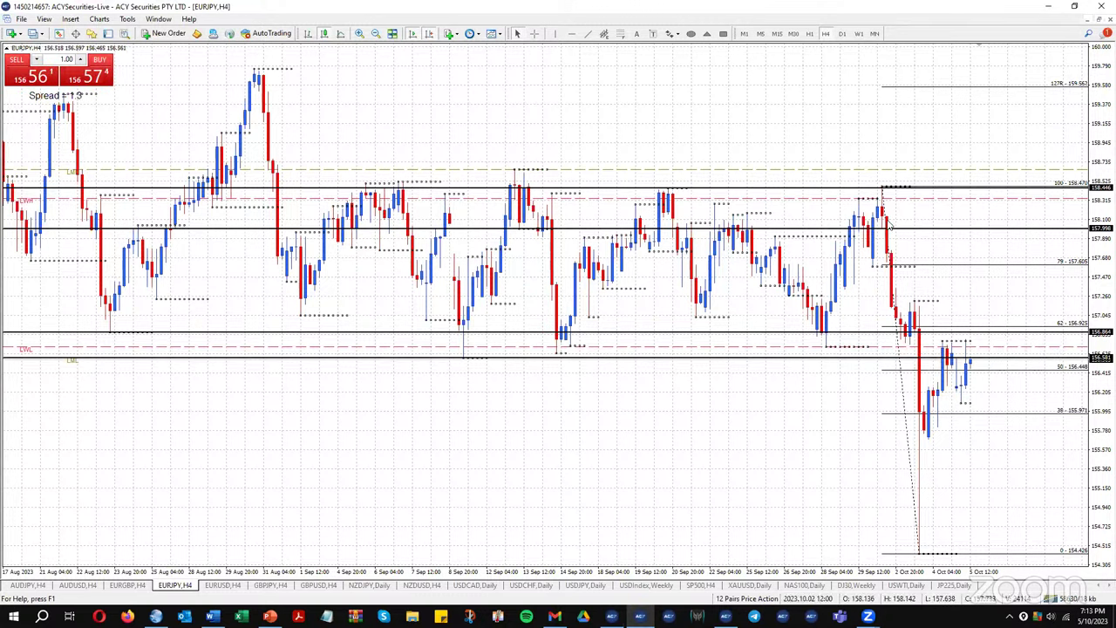
drag(884, 194, 914, 297)
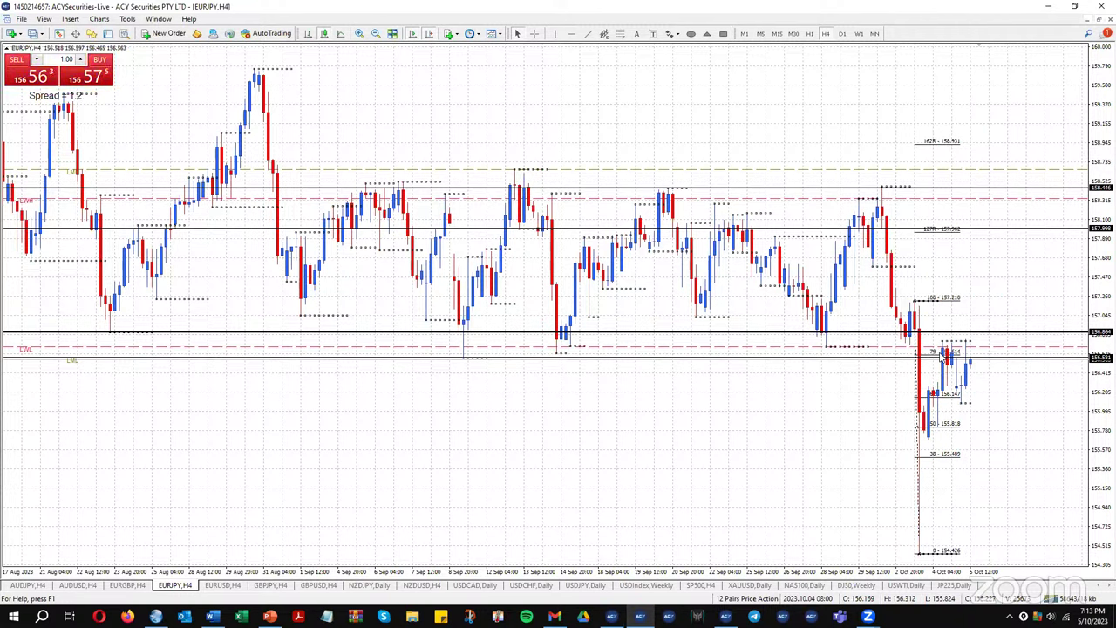
mouse_move(953, 359)
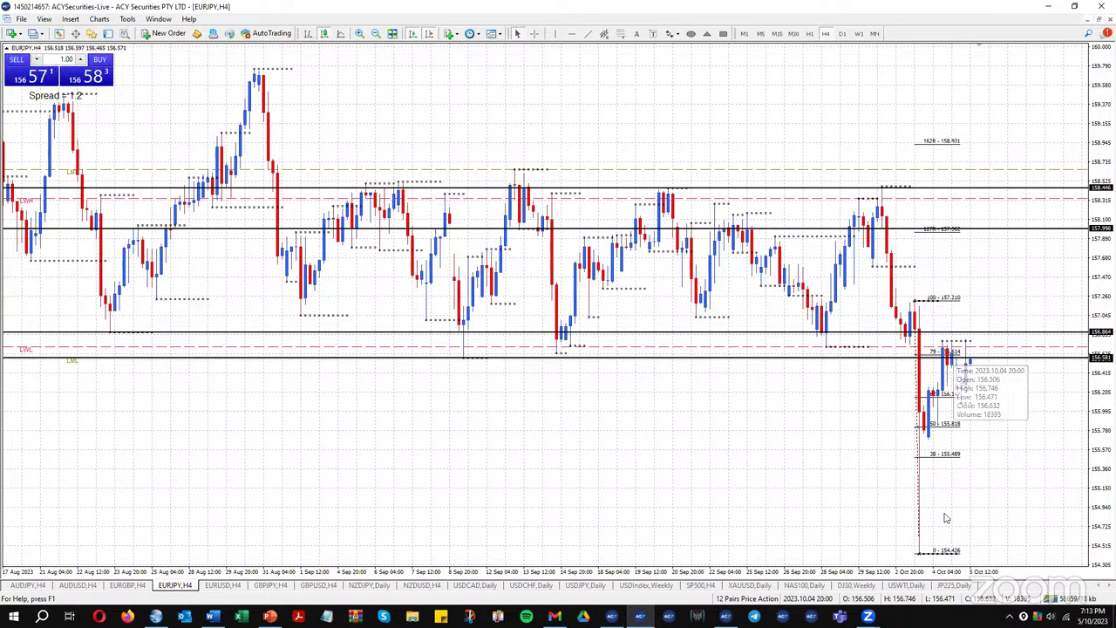
drag(920, 551, 954, 558)
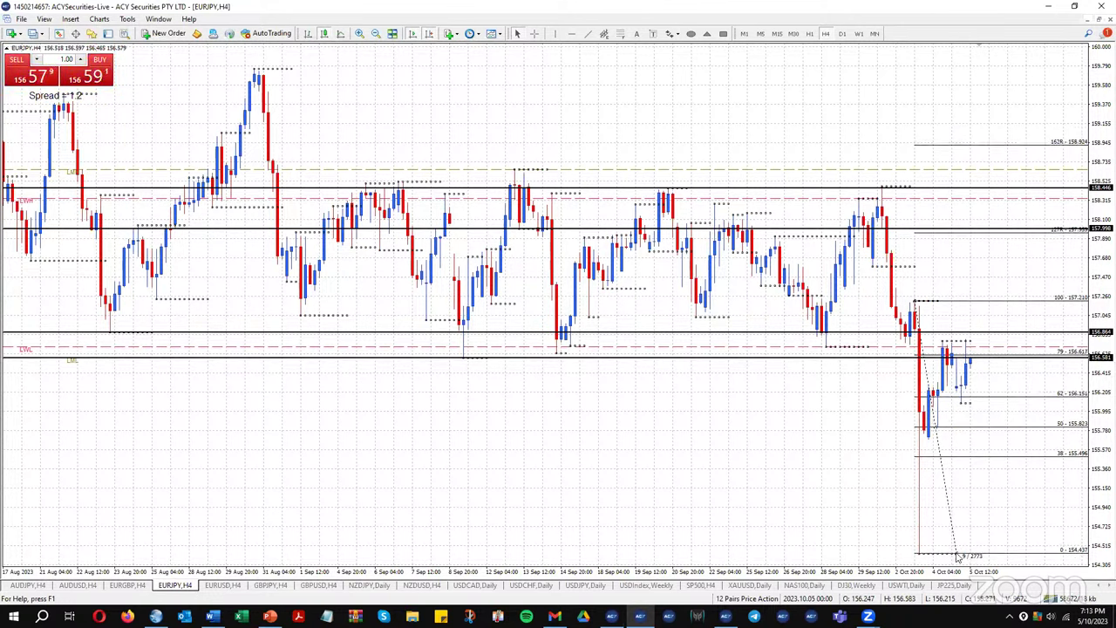
drag(958, 558, 958, 559)
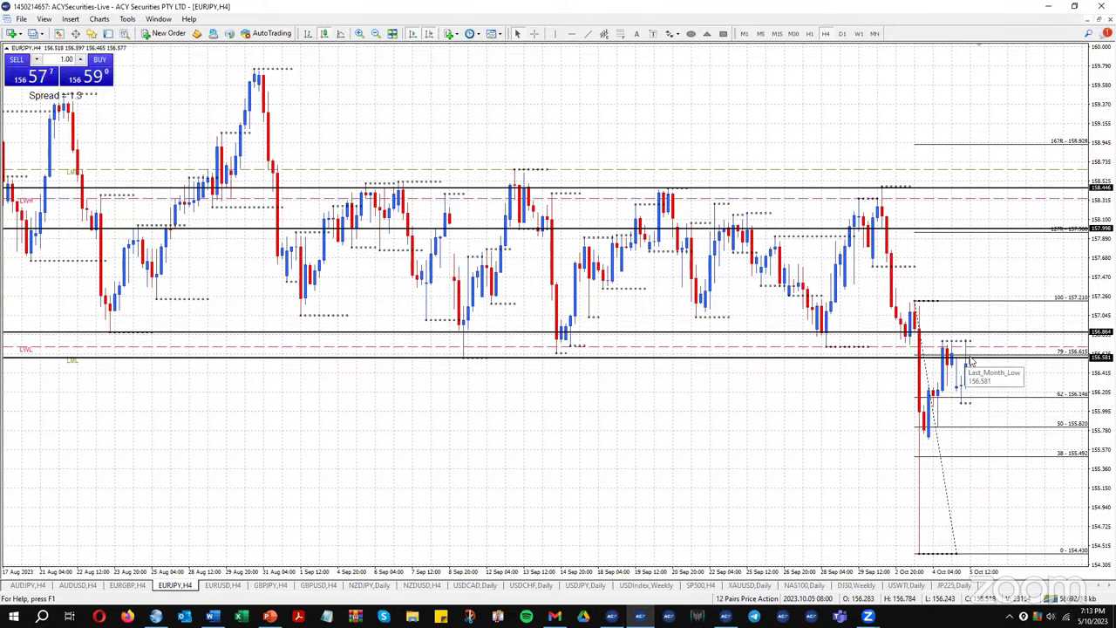
On EURJPY M15, draw a rising trendline under the latest lows and a rectangle zone ahead of price from about 156.70 to 156.58
click(777, 34)
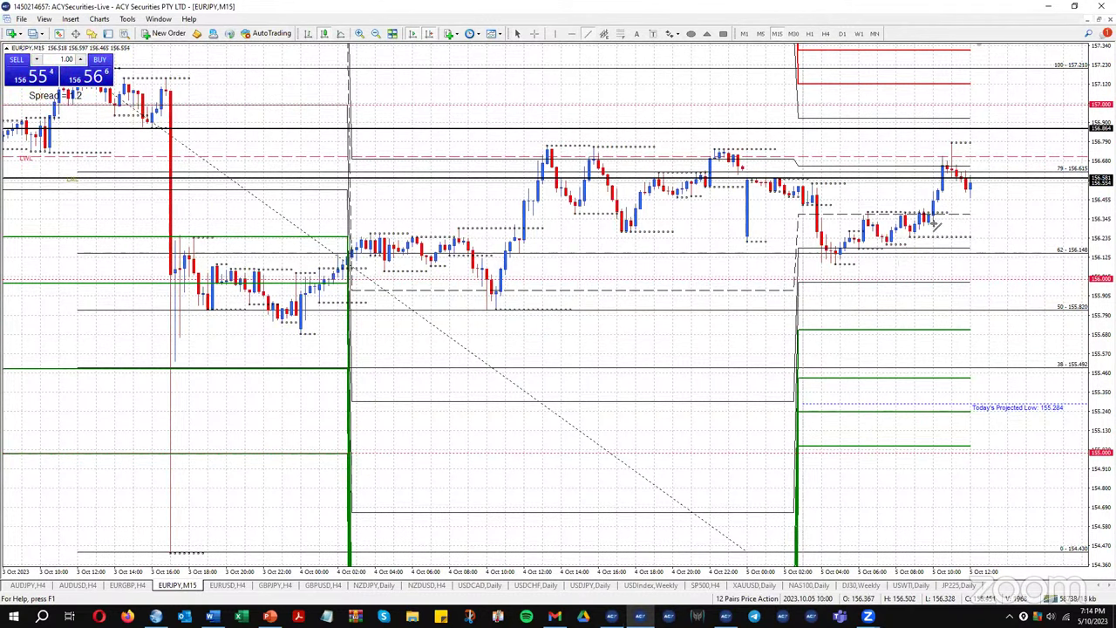
drag(909, 236, 1012, 177)
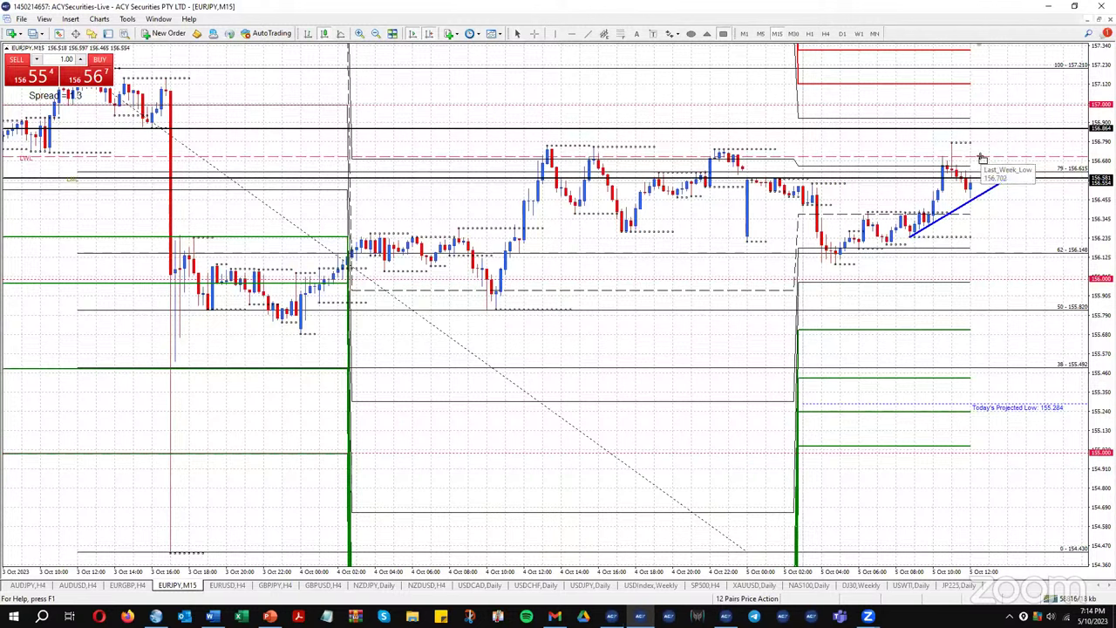
drag(982, 156, 1058, 182)
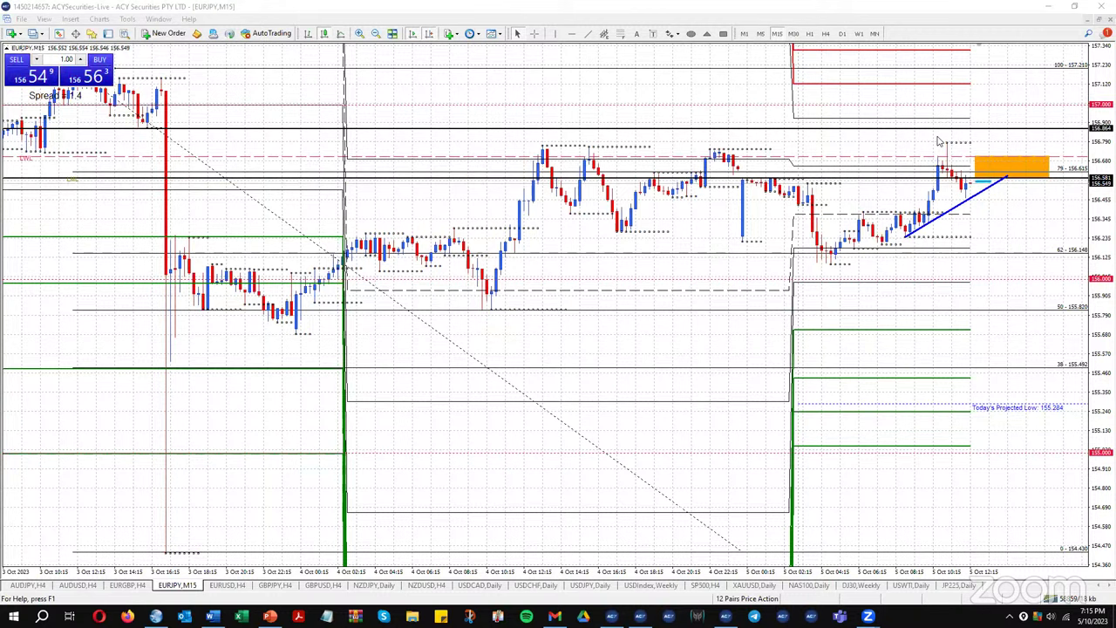
drag(965, 135, 983, 140)
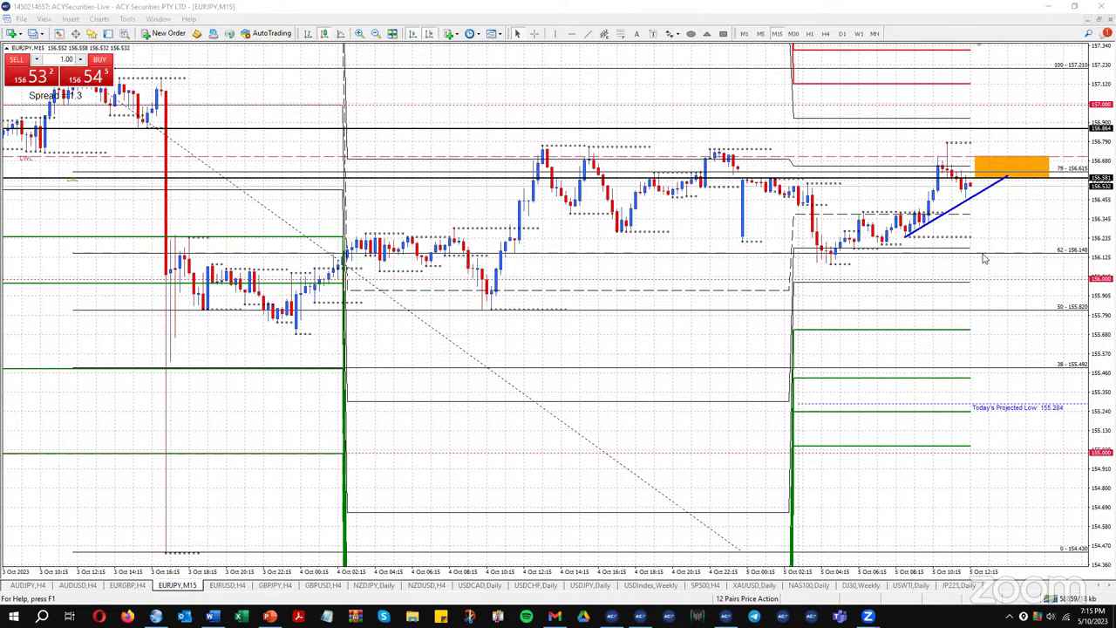
Show the EURGBP H4 chart, check the system clock and inspect the recent candles' dates with the crosshair
click(127, 584)
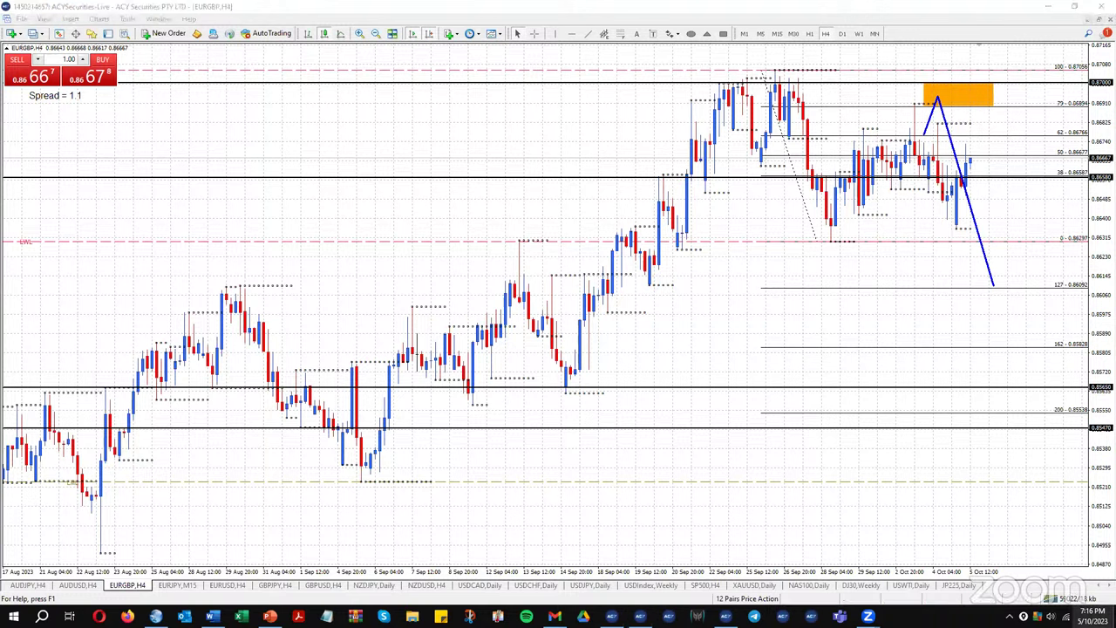
click(1094, 619)
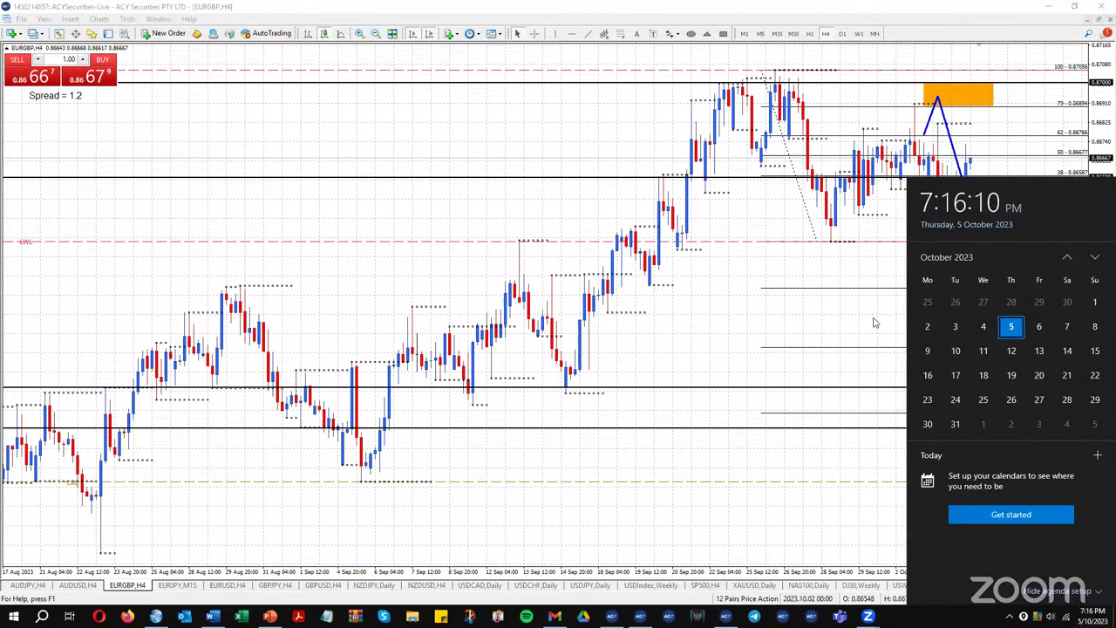
click(884, 271)
middle_click(891, 264)
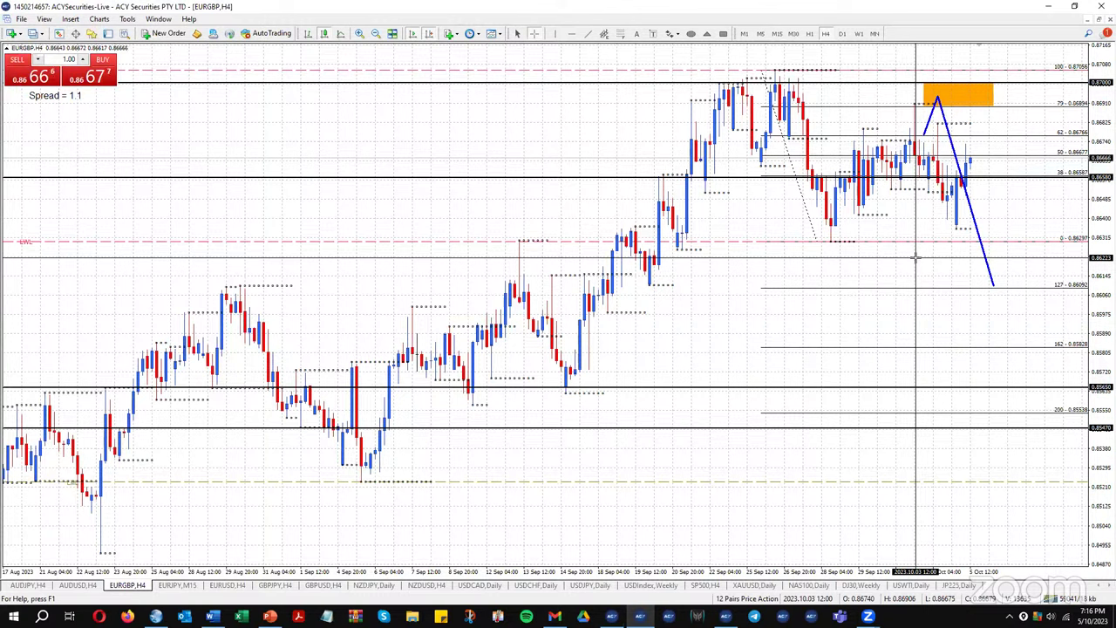
click(915, 257)
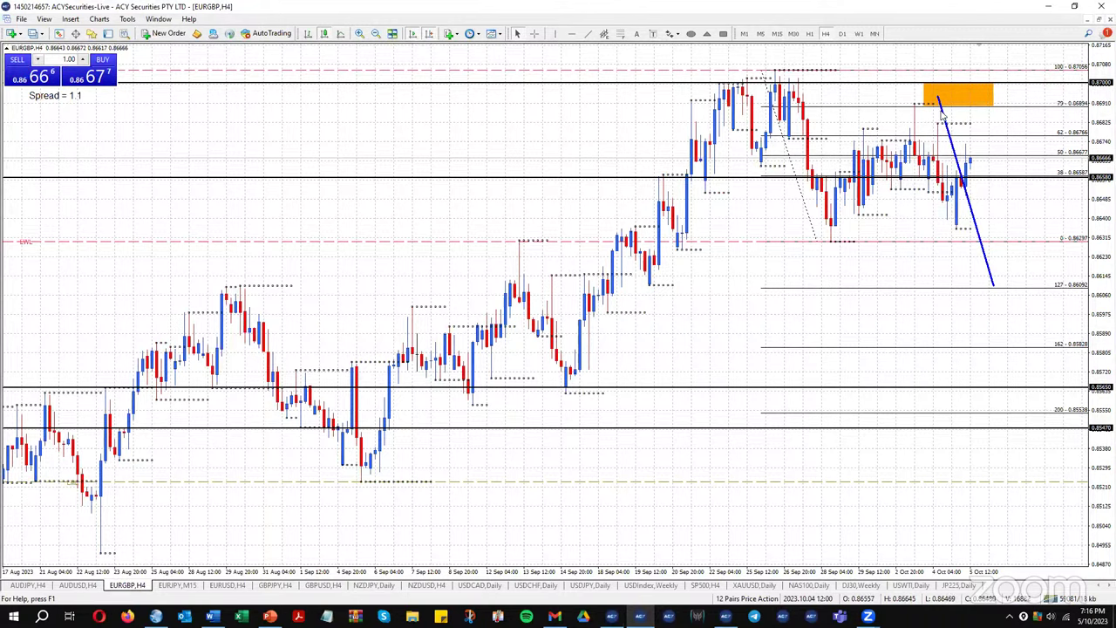
Delete the projected path trendlines and the orange rectangle zone from the EURGBP H4 chart
key(Delete)
key(BackSpace)
key(BackSpace)
key(BackSpace)
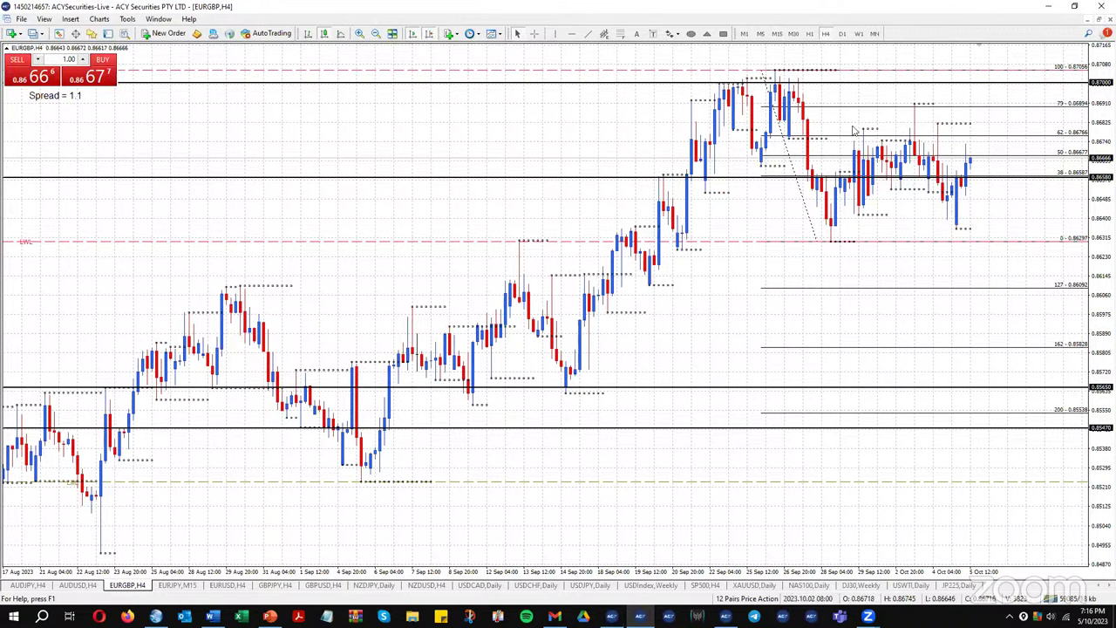
Review EURGBP on the weekly and daily timeframes, and redraw its H4 Fibonacci retracement from 0.87056 down to 0.86297
click(859, 33)
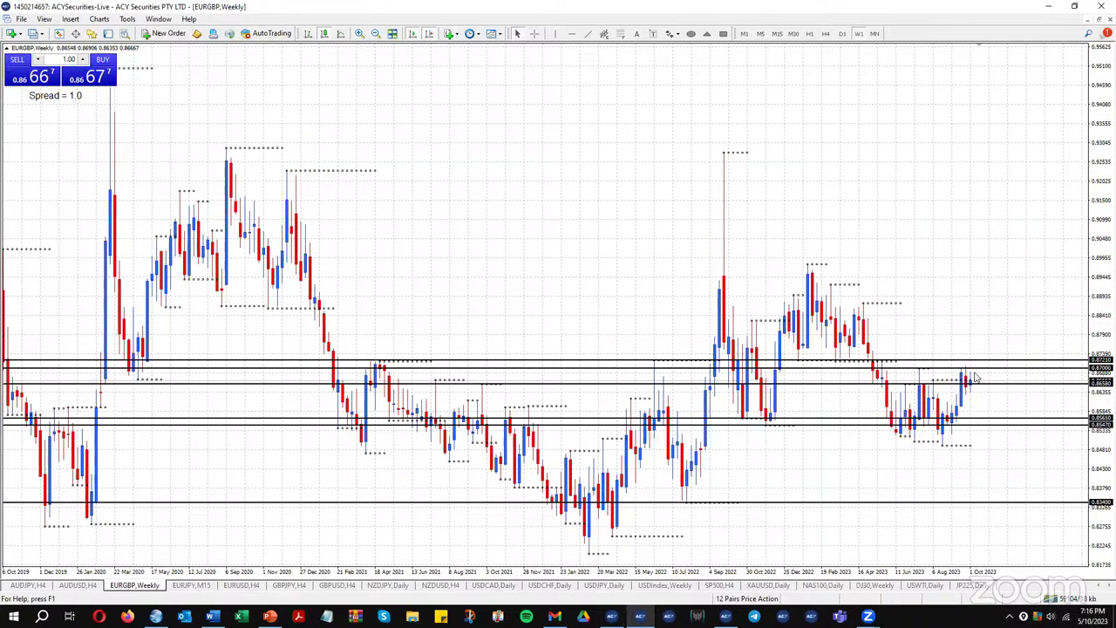
click(842, 34)
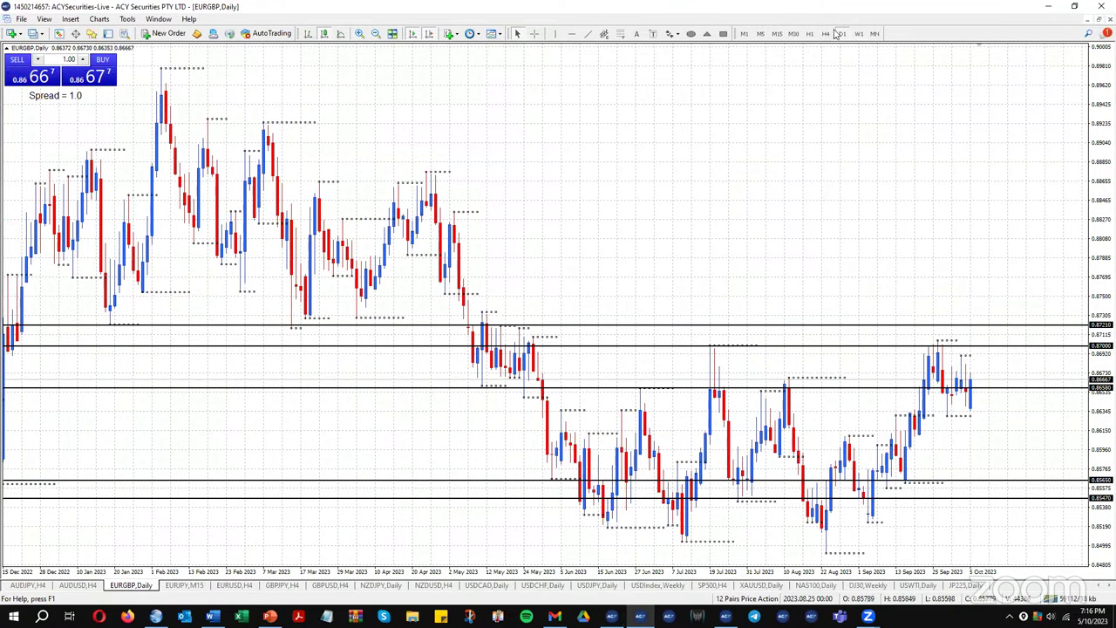
click(825, 34)
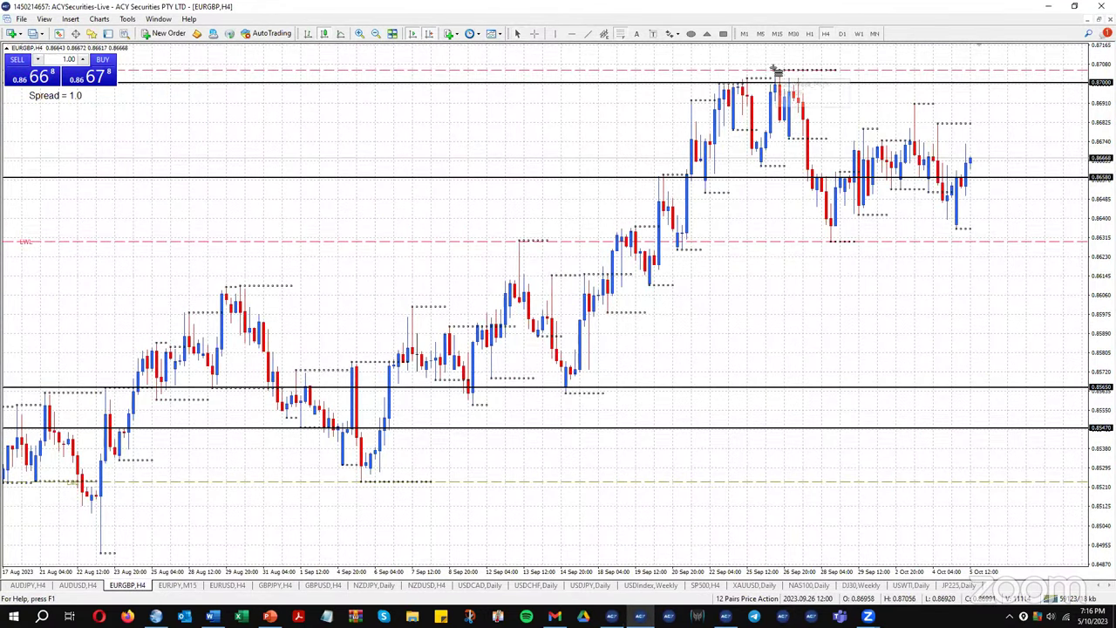
mouse_move(776, 70)
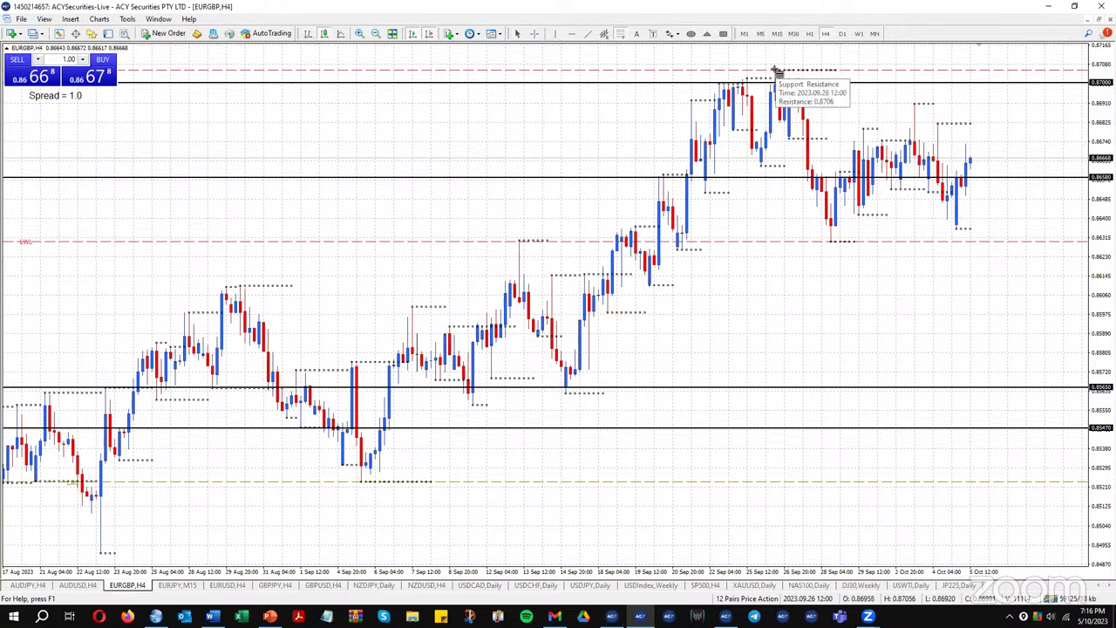
drag(776, 70, 833, 242)
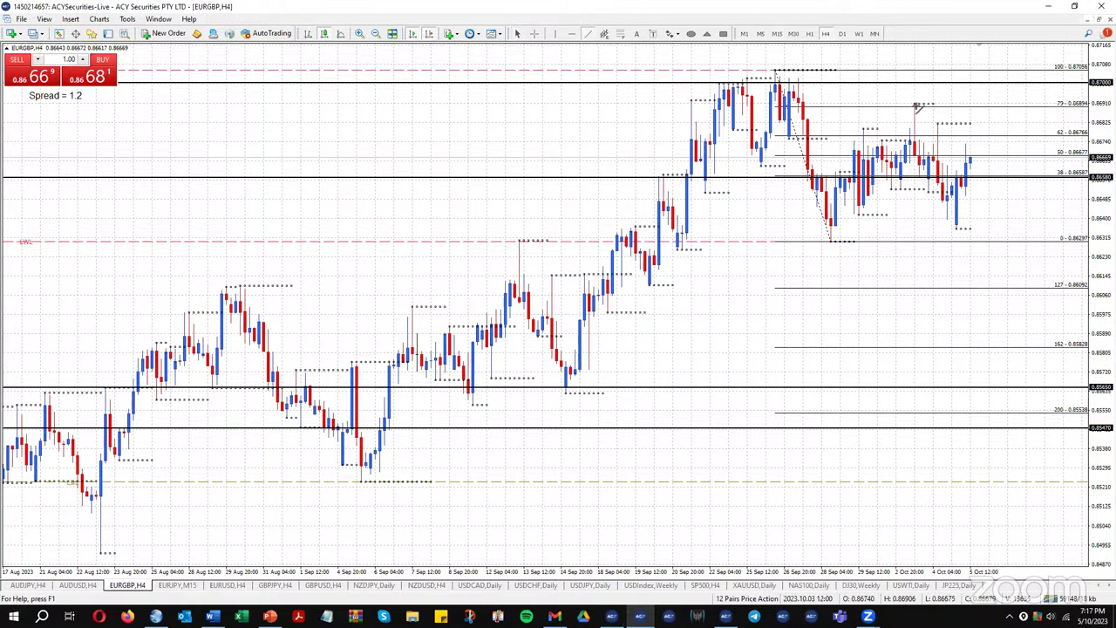
Discard a trial falling trendline to the 127 level and draw a rectangle zone between the 0.87000 line and the 79 Fibonacci level
mouse_move(948, 148)
mouse_down()
mouse_move(989, 204)
mouse_move(1002, 252)
mouse_move(1050, 289)
mouse_up()
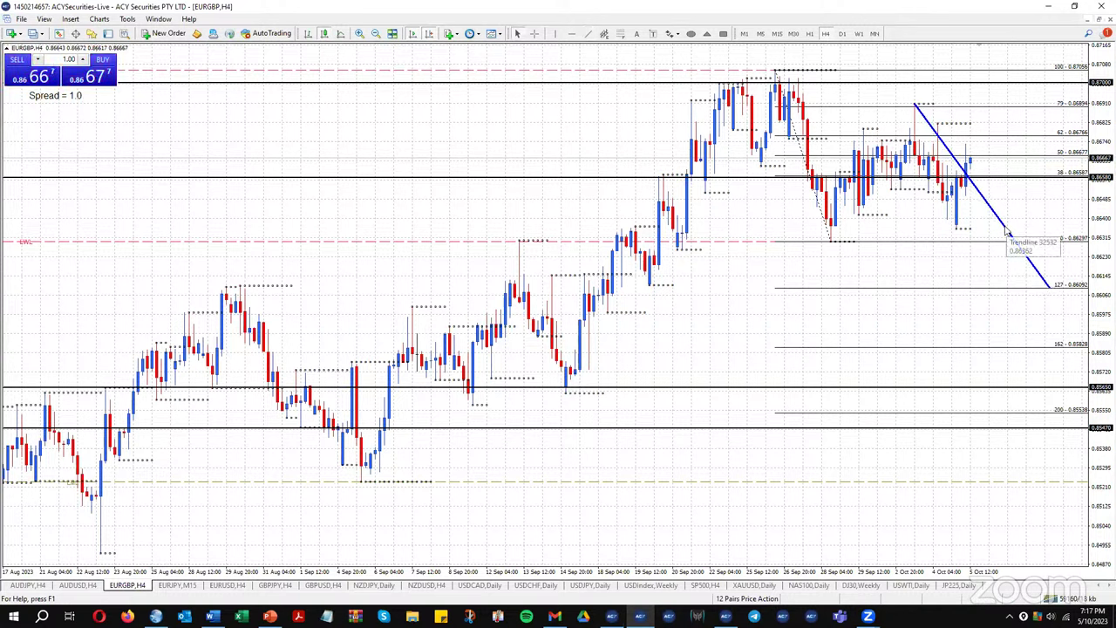
key(Delete)
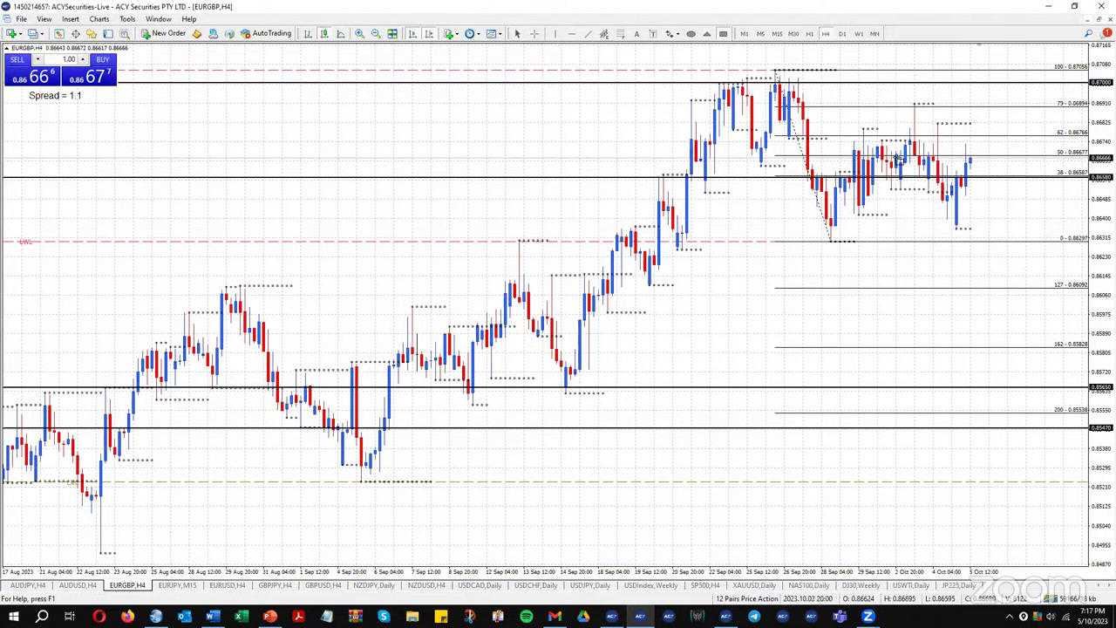
drag(915, 84, 1044, 106)
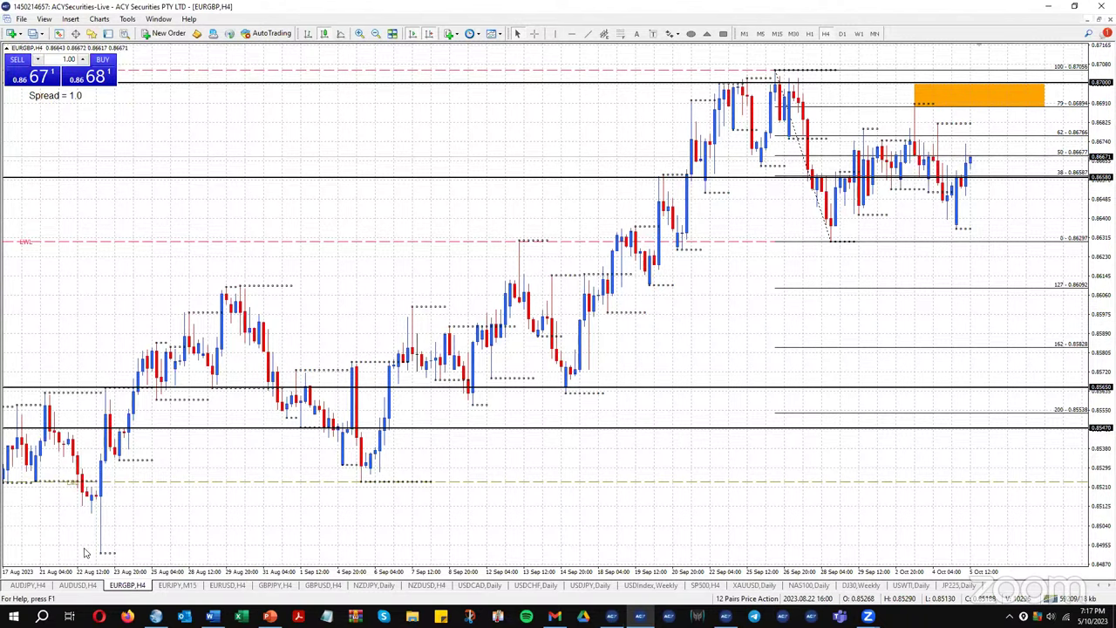
Review GBPUSD on the H4 and daily timeframes and check the week's events on the Forex Factory calendar in the browser
click(26, 586)
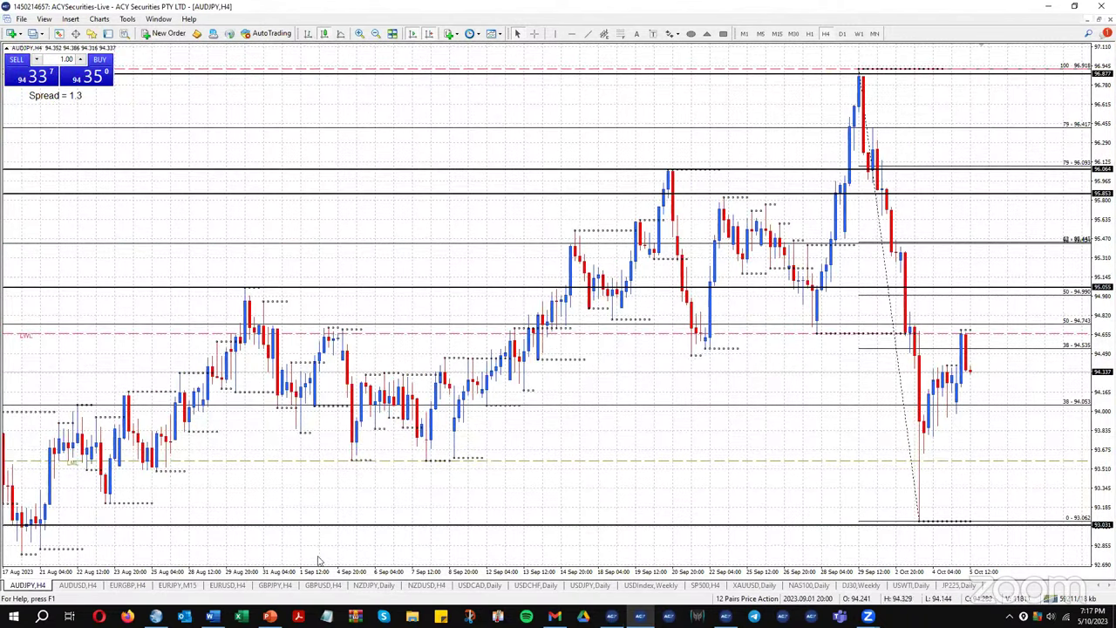
click(325, 584)
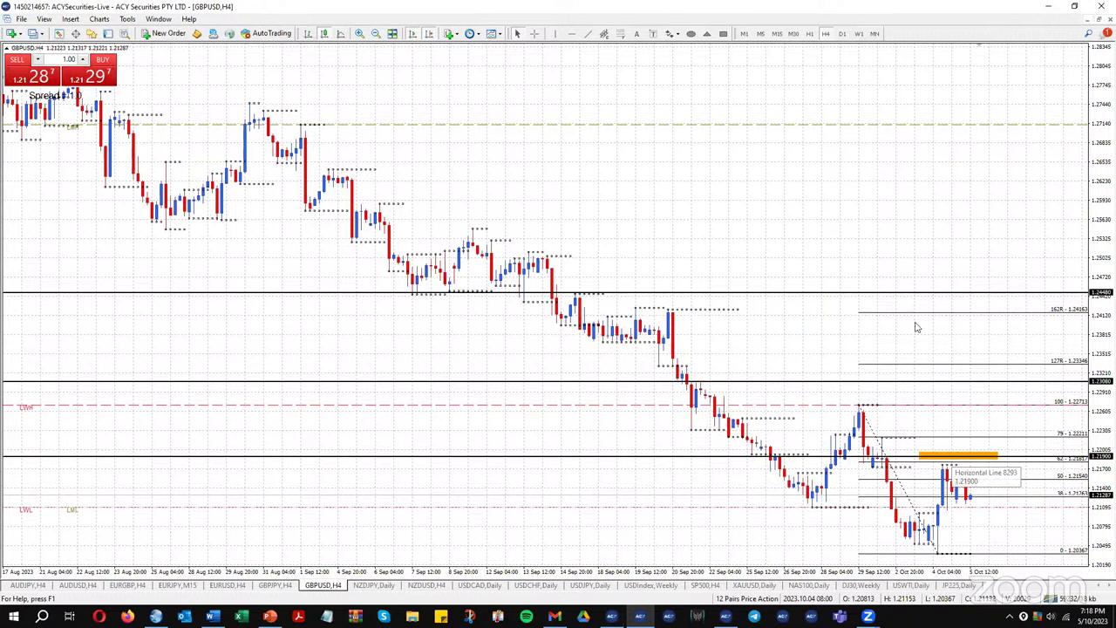
click(843, 34)
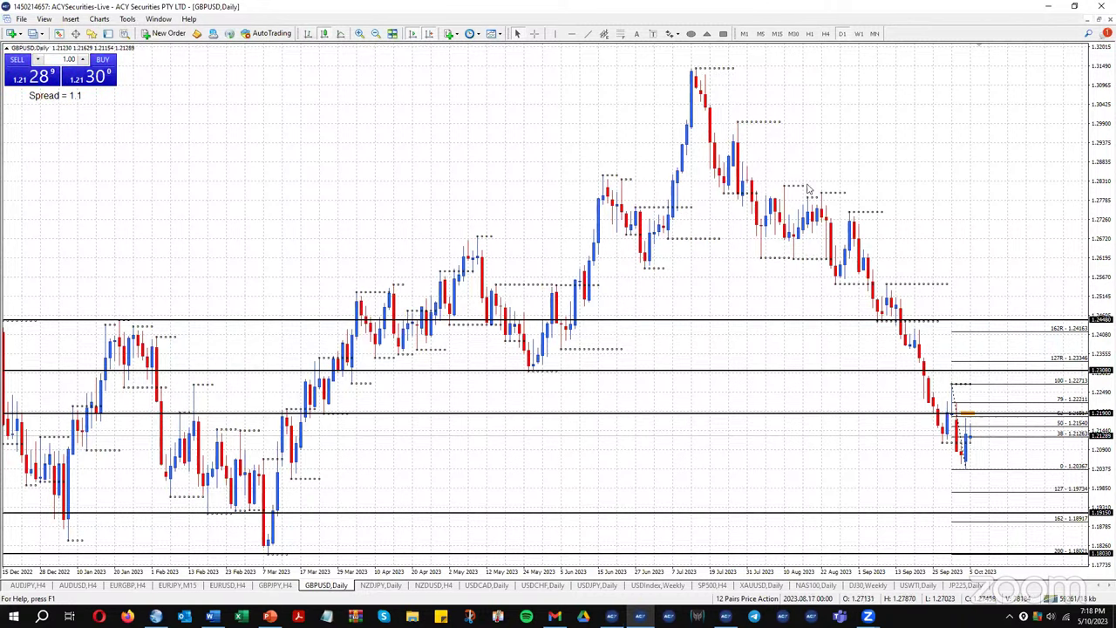
click(828, 33)
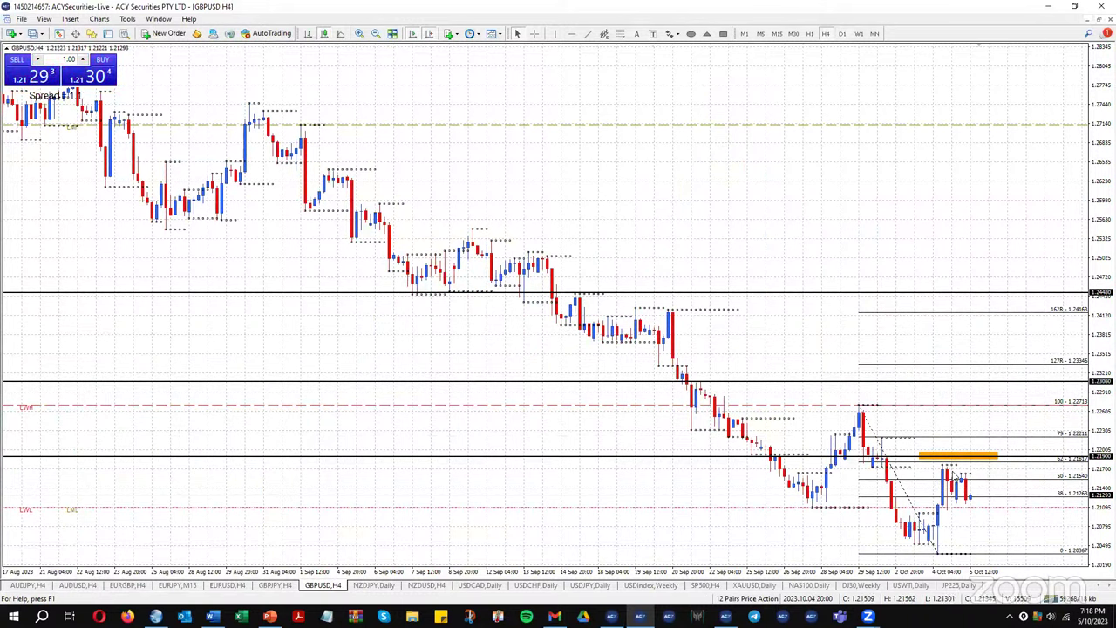
mouse_move(944, 470)
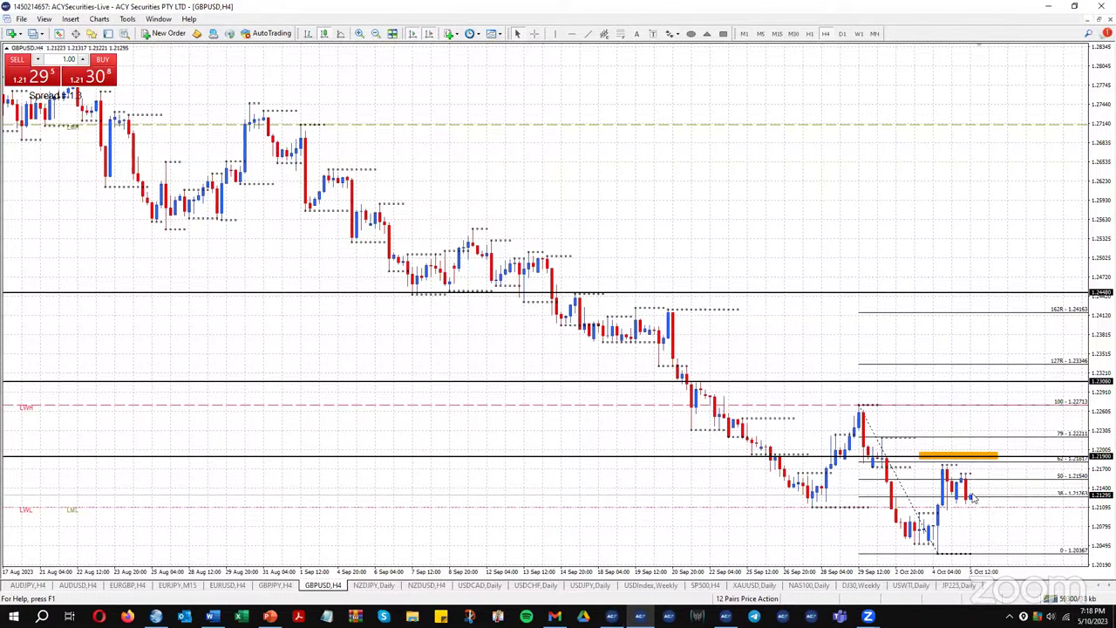
mouse_move(969, 497)
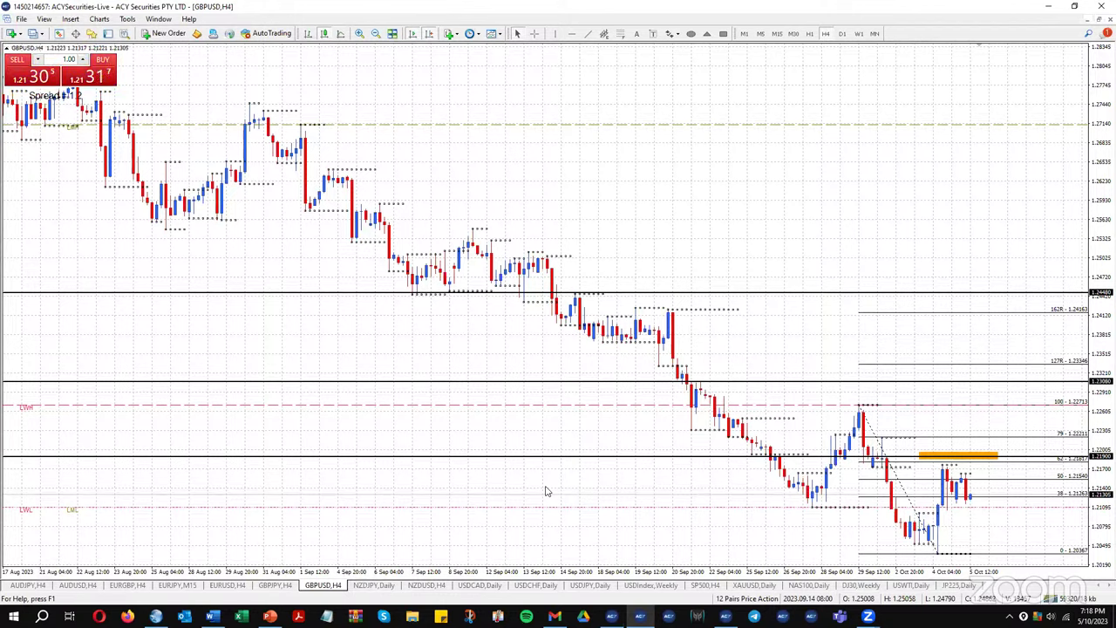
click(155, 615)
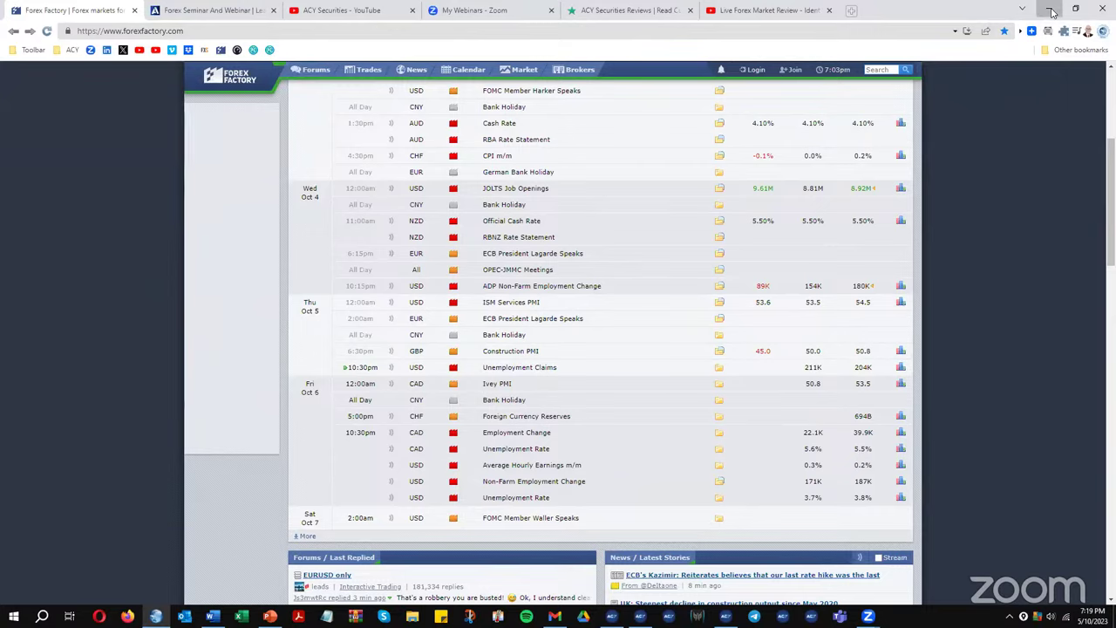
click(1050, 10)
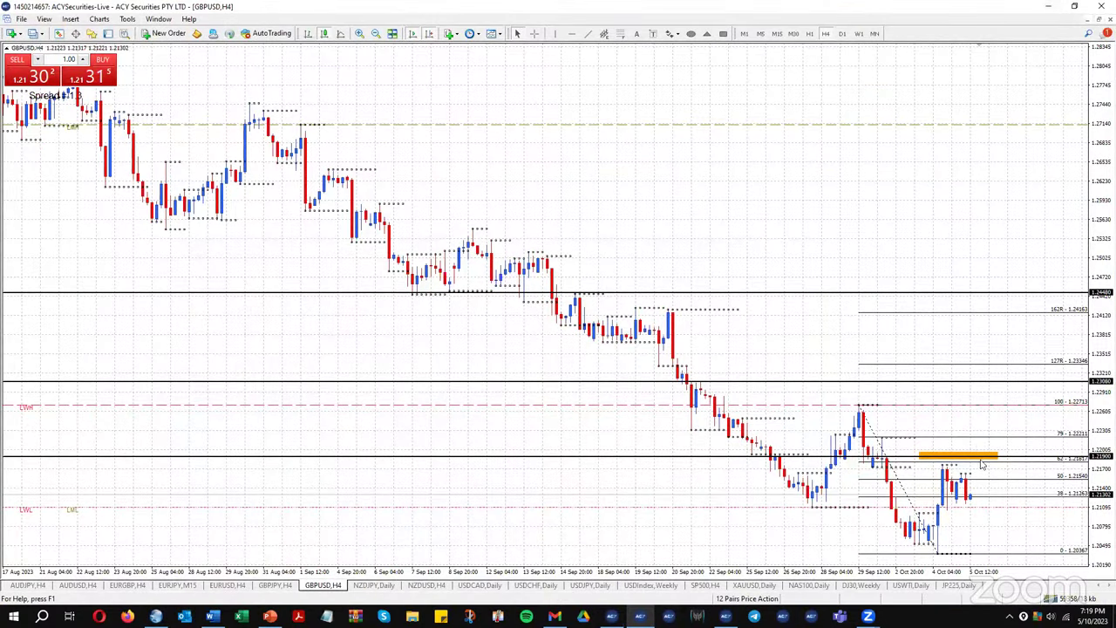
Draw a rectangle zone on the GBPUSD M15 chart between the 1.22000 line and the 62 Fibonacci level
click(777, 34)
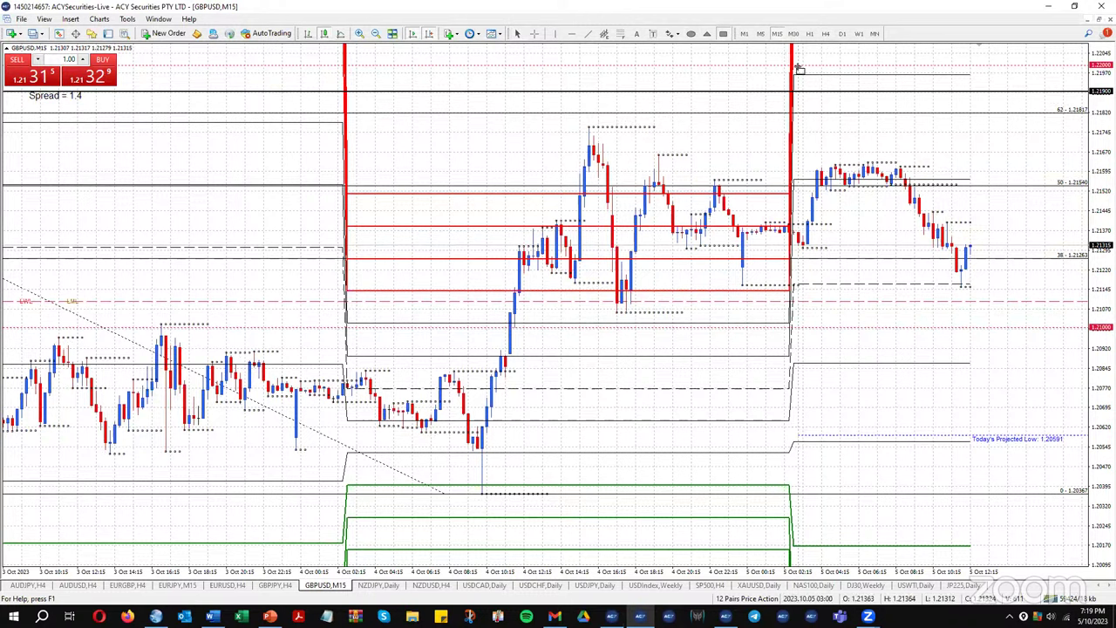
drag(799, 64, 1050, 116)
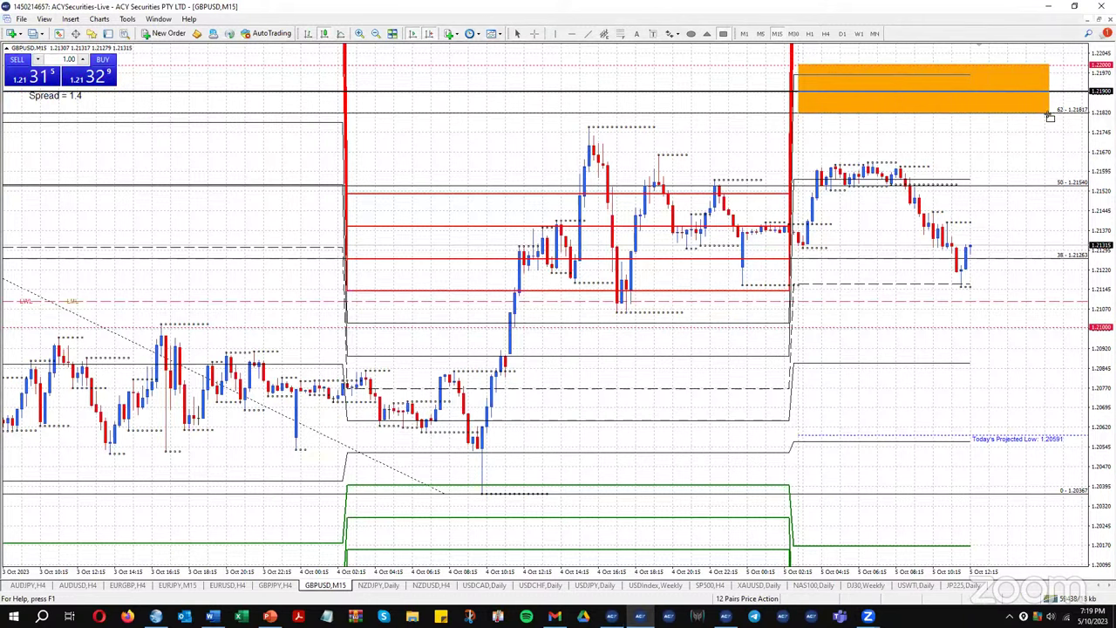
drag(1049, 116, 1049, 116)
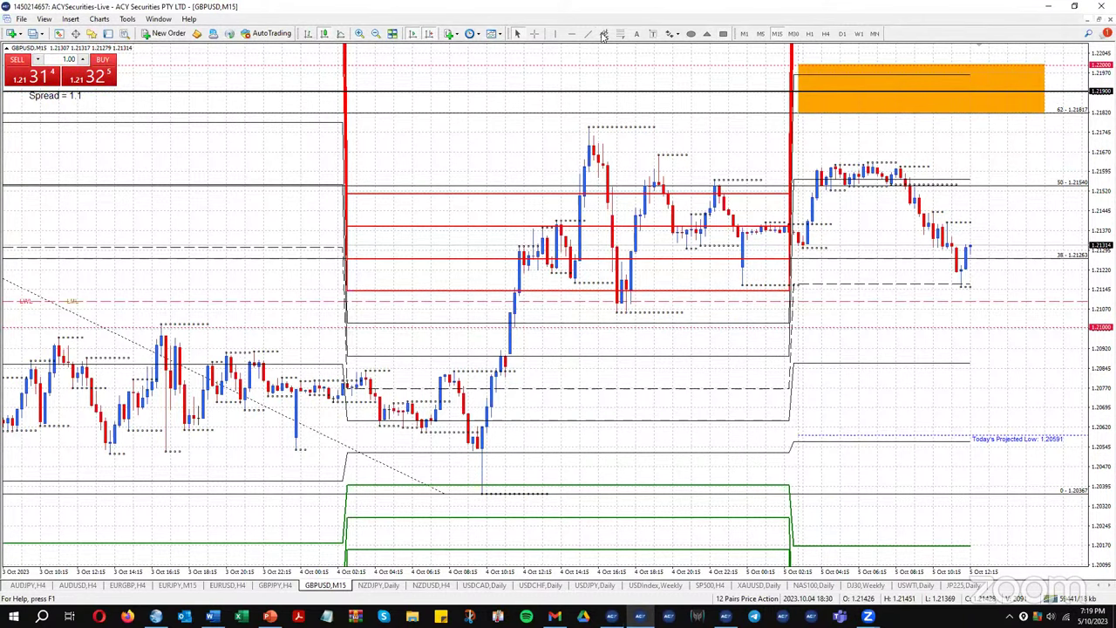
Draw a rising trendline from the latest GBPUSD candle to the 1.21900 line and a rectangle zone extending from the 4 October swing high
drag(982, 247, 1013, 94)
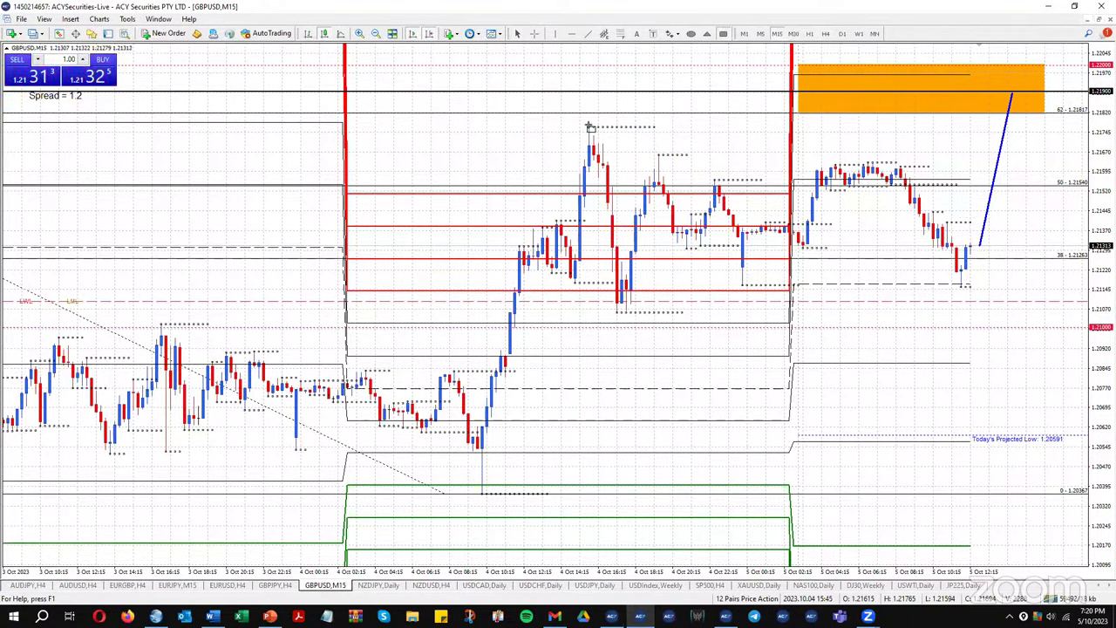
mouse_move(616, 140)
mouse_down()
mouse_move(663, 158)
mouse_move(950, 158)
mouse_up()
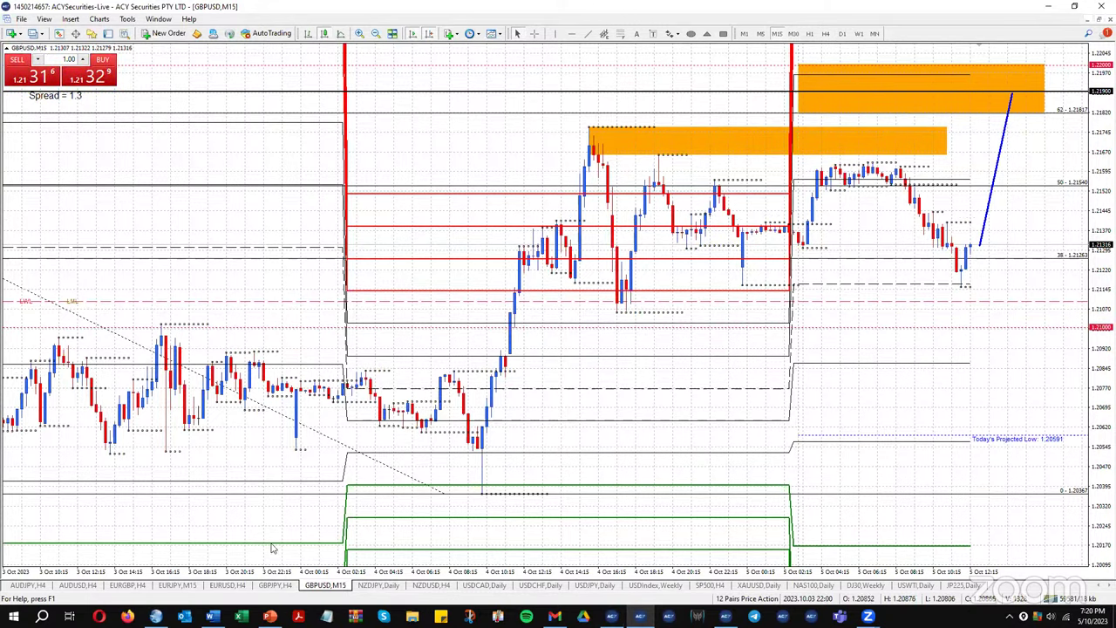
Review GBPJPY on daily and H4, and draw an H4 rectangle between the LWL and LML lines from the 21 September low to the latest candles
click(270, 585)
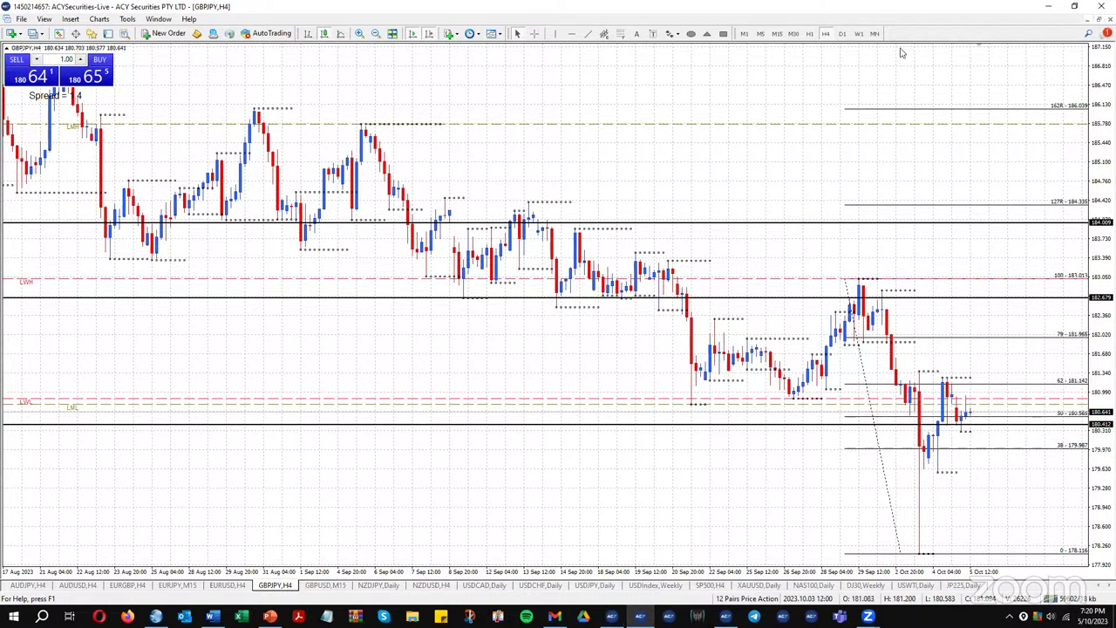
click(842, 34)
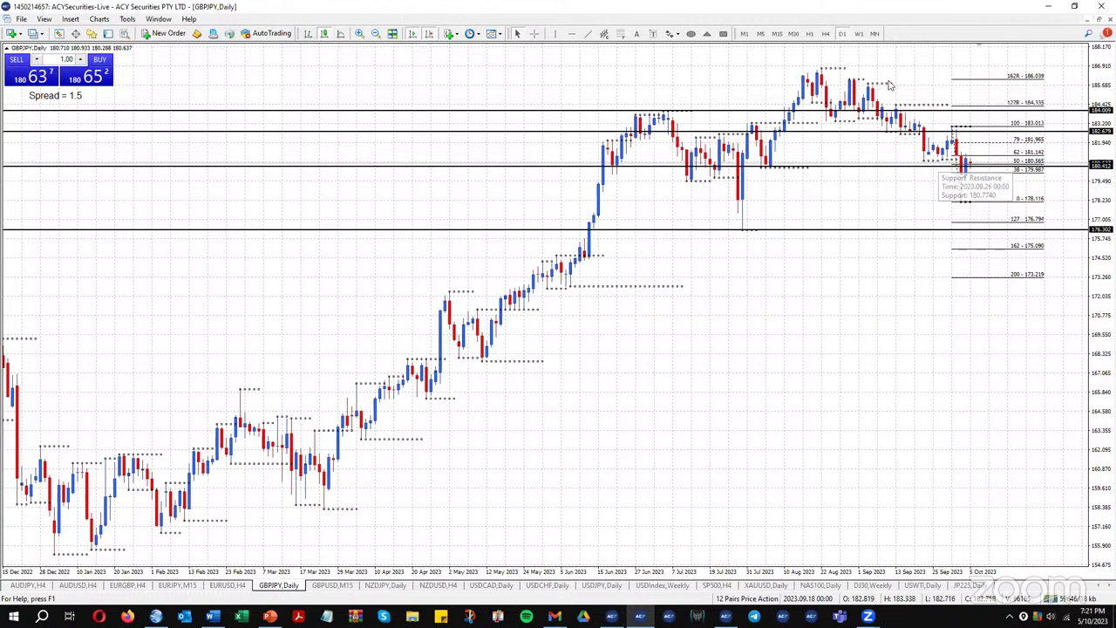
click(826, 34)
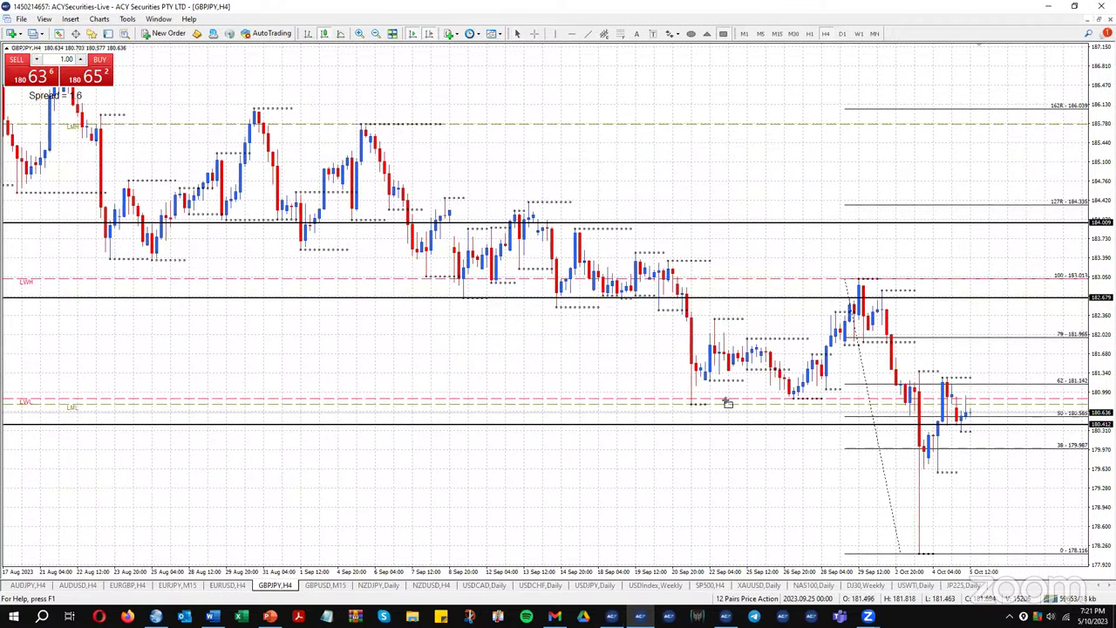
mouse_move(695, 405)
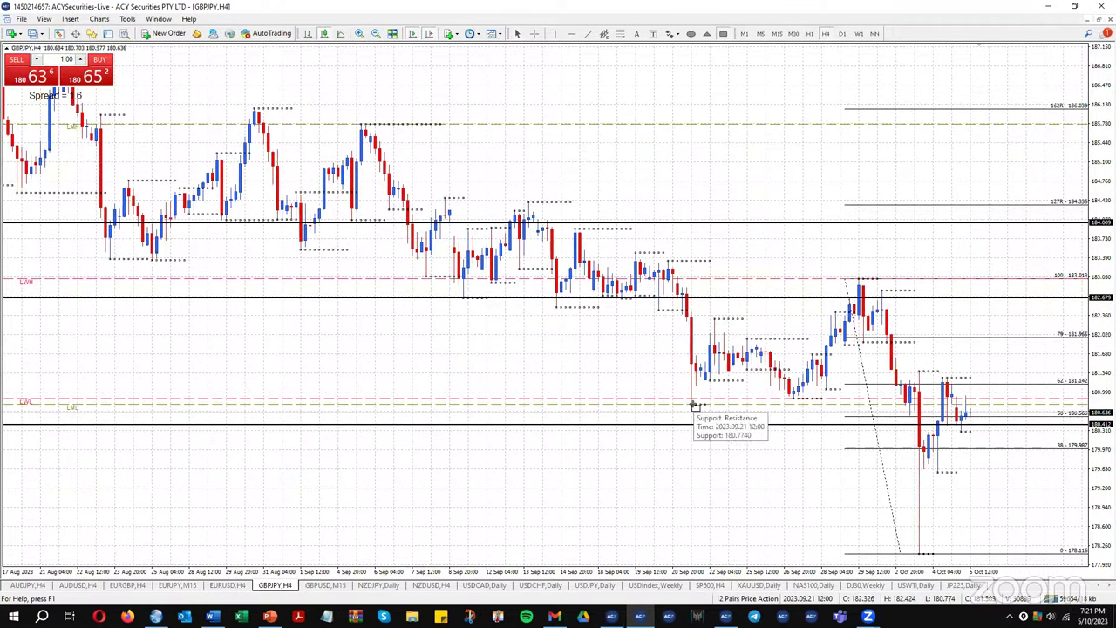
click(695, 404)
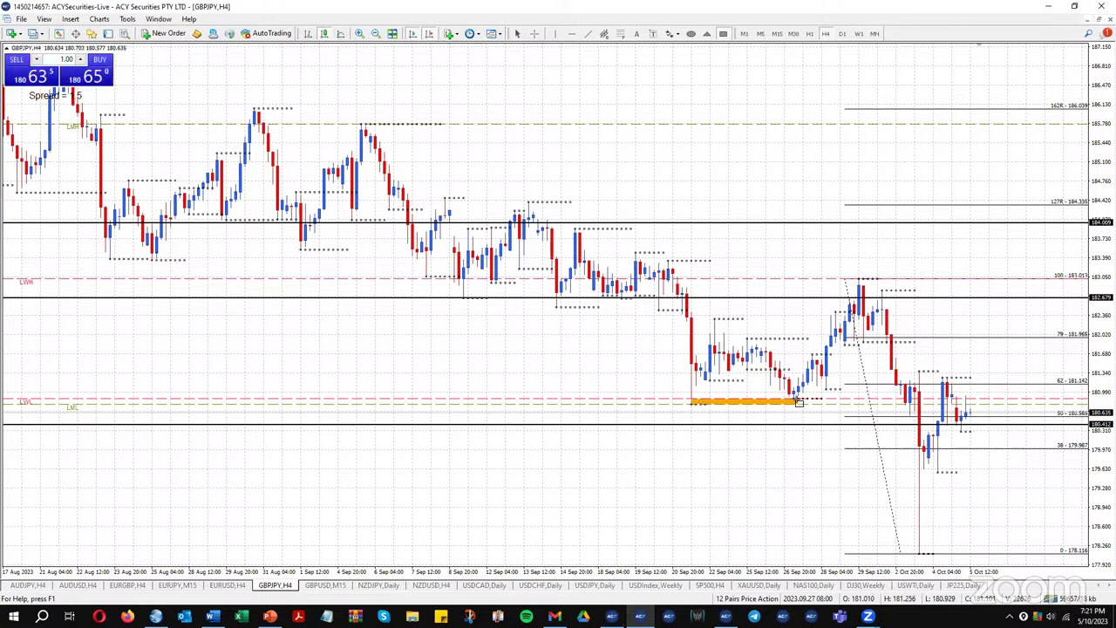
drag(904, 392, 981, 402)
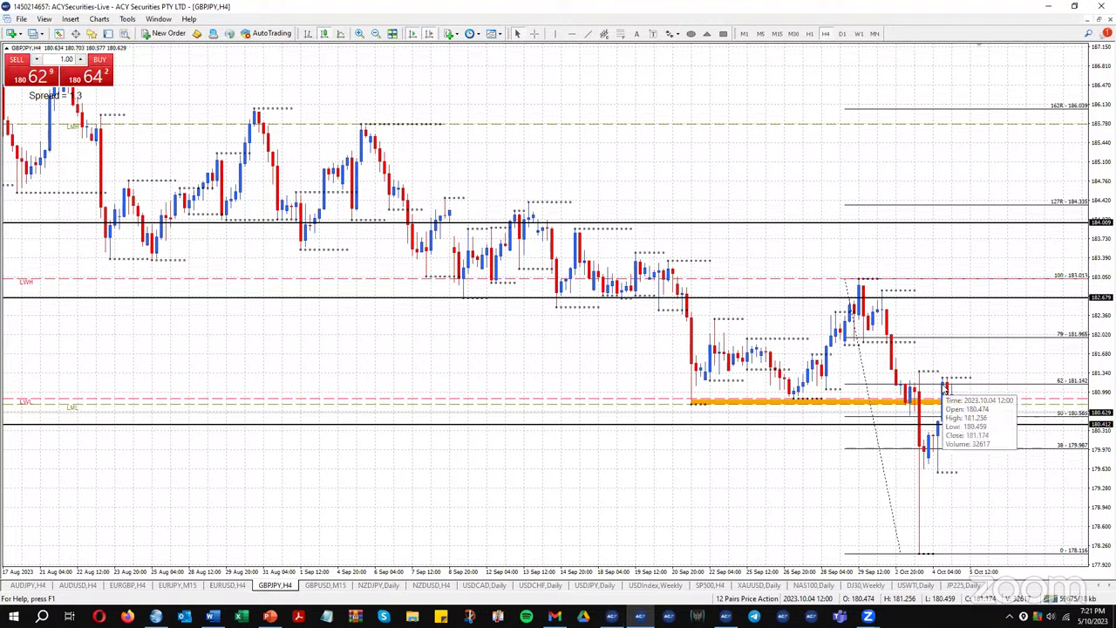
Draw a rectangle on GBPJPY M15 between the 62 Fibonacci level and the 181.000 line, and inspect the 4 October swing high with the crosshair
click(776, 34)
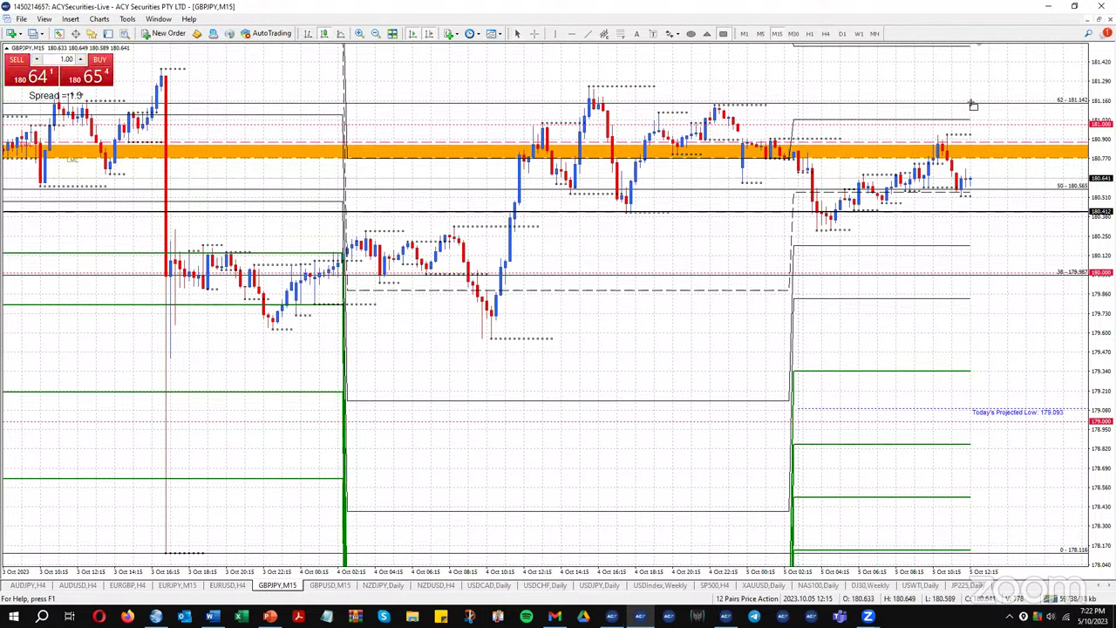
drag(970, 103, 1056, 123)
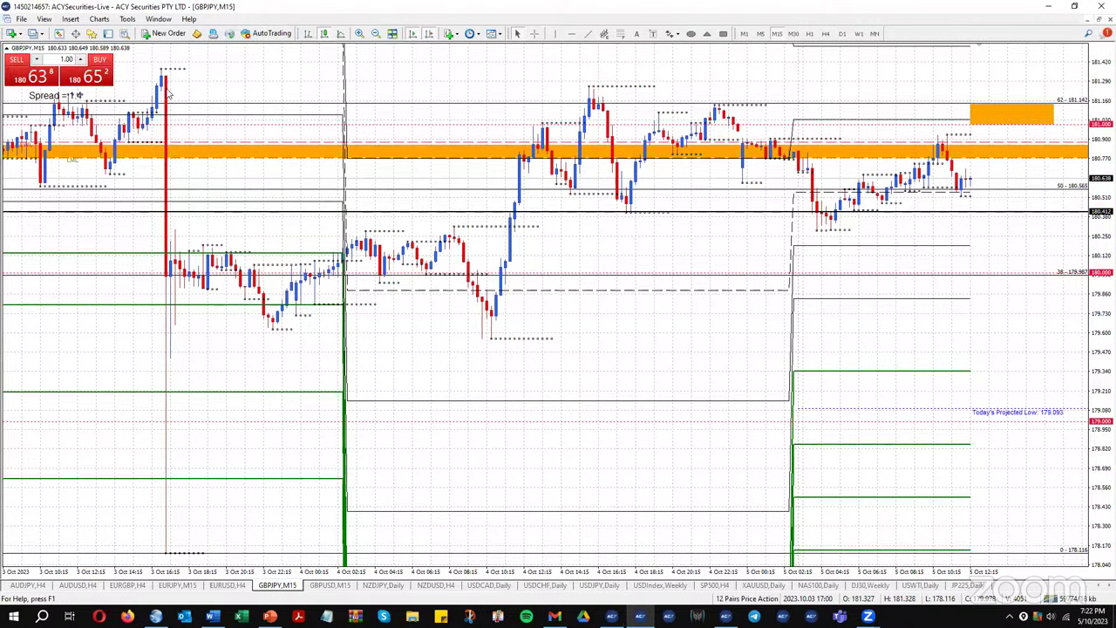
click(535, 33)
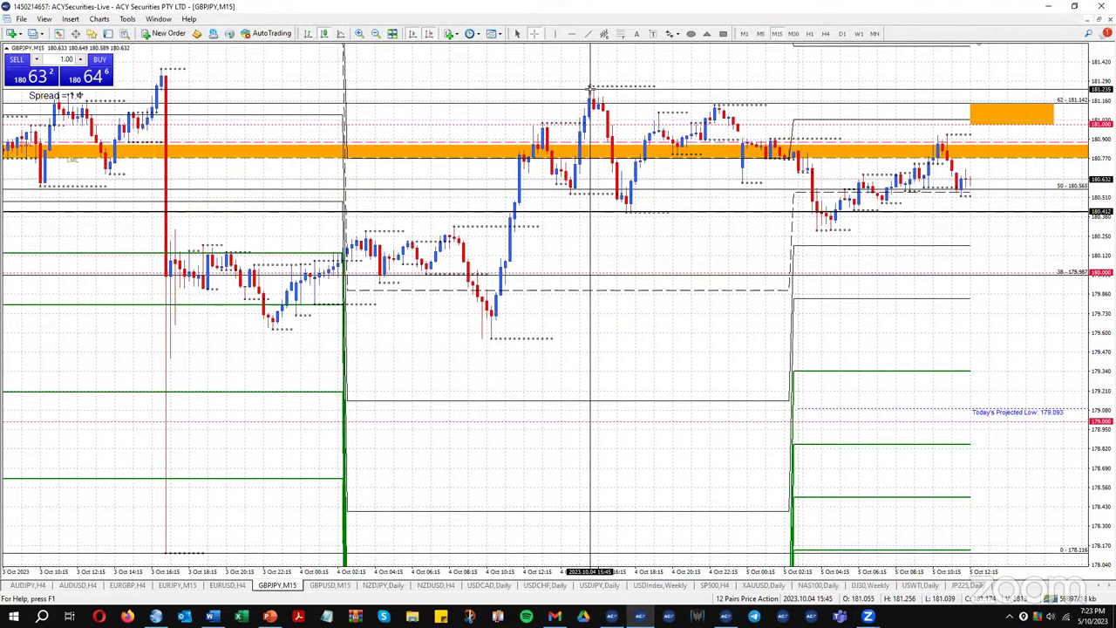
key(Escape)
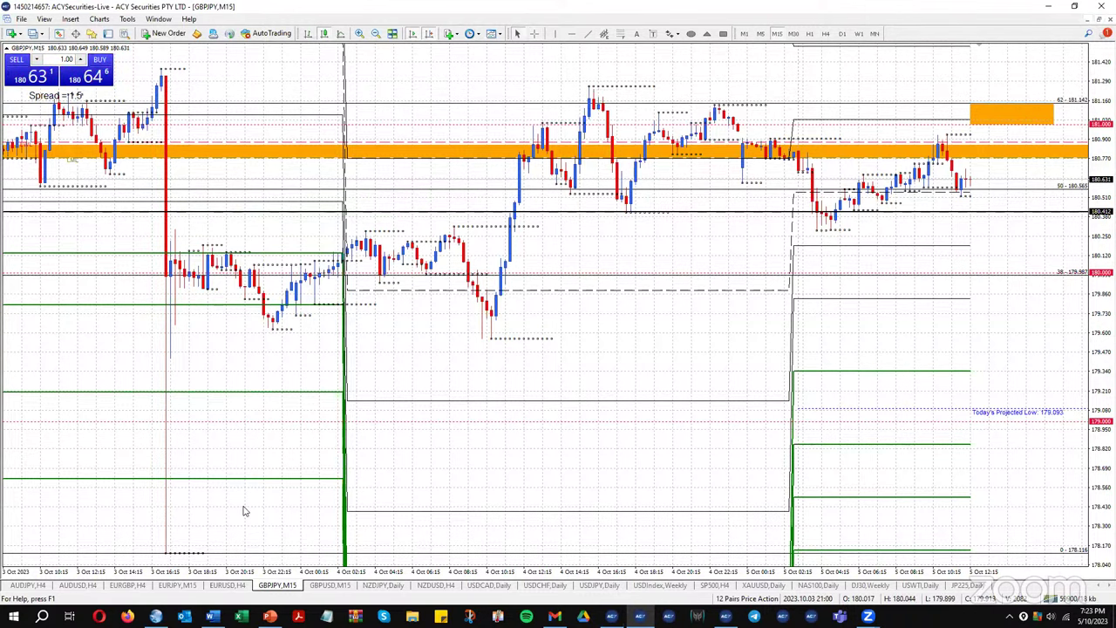
Inspect the 3 October drop on EURJPY M15 with the crosshair and return to GBPJPY on the H4 timeframe
click(181, 586)
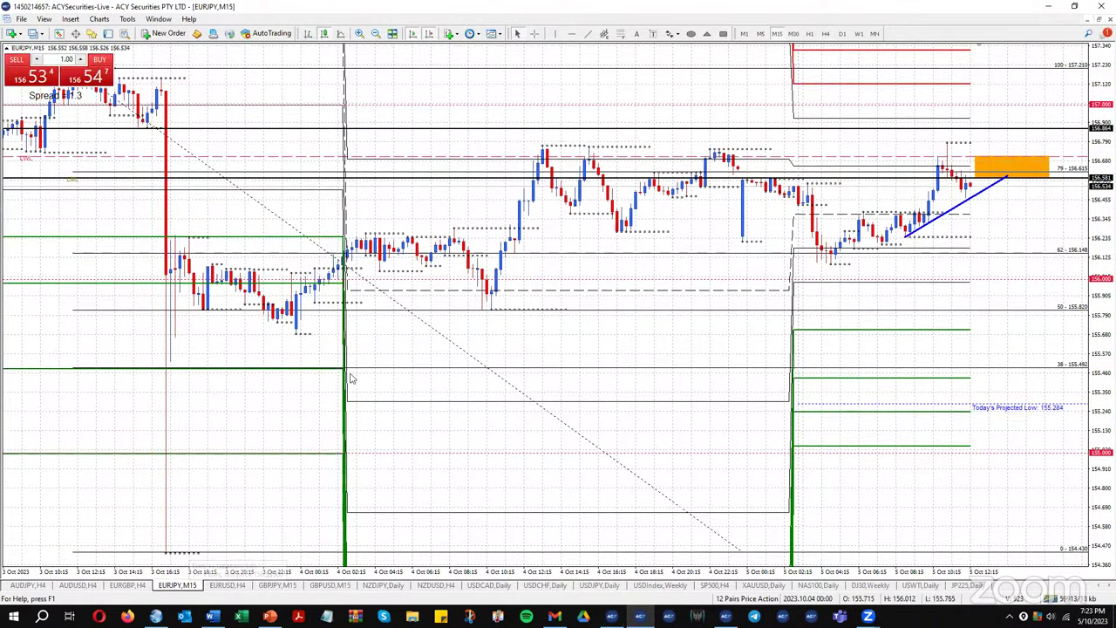
middle_click(177, 101)
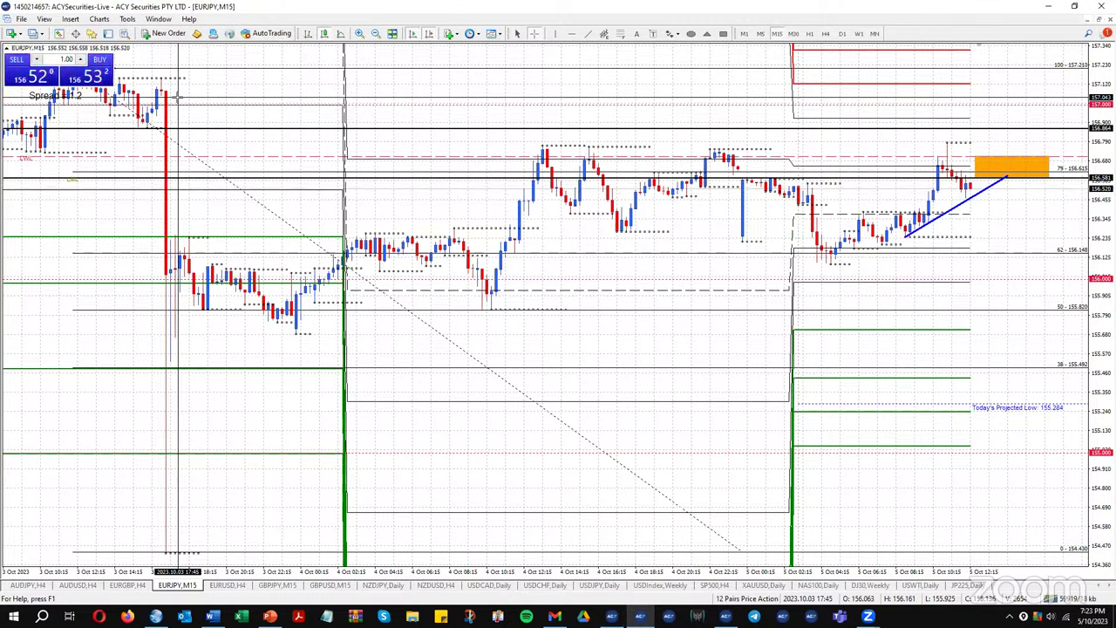
click(177, 100)
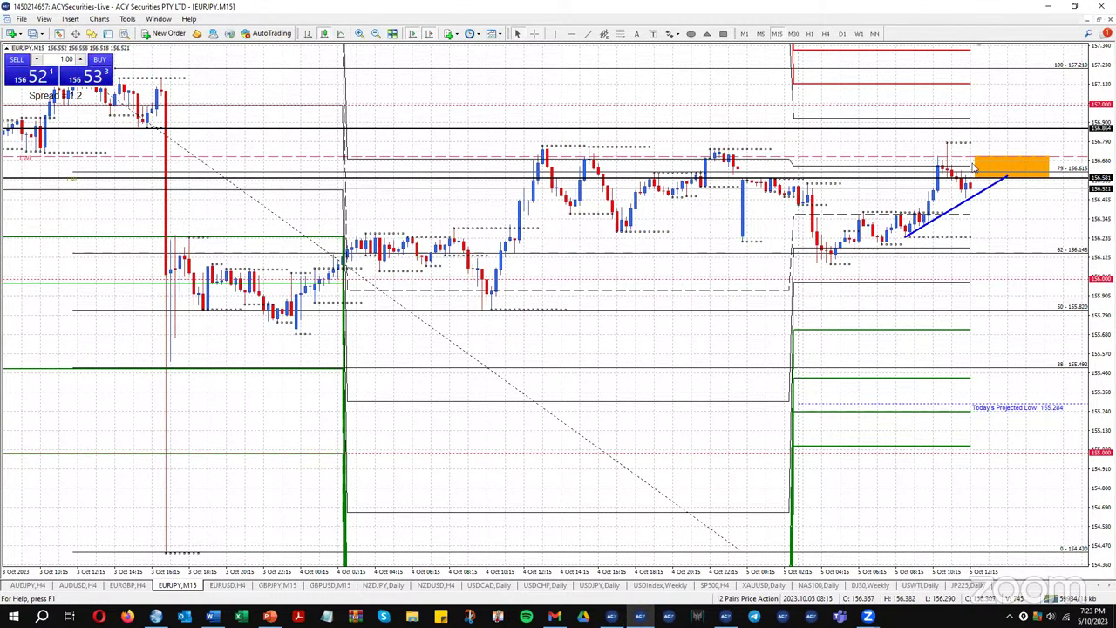
click(284, 585)
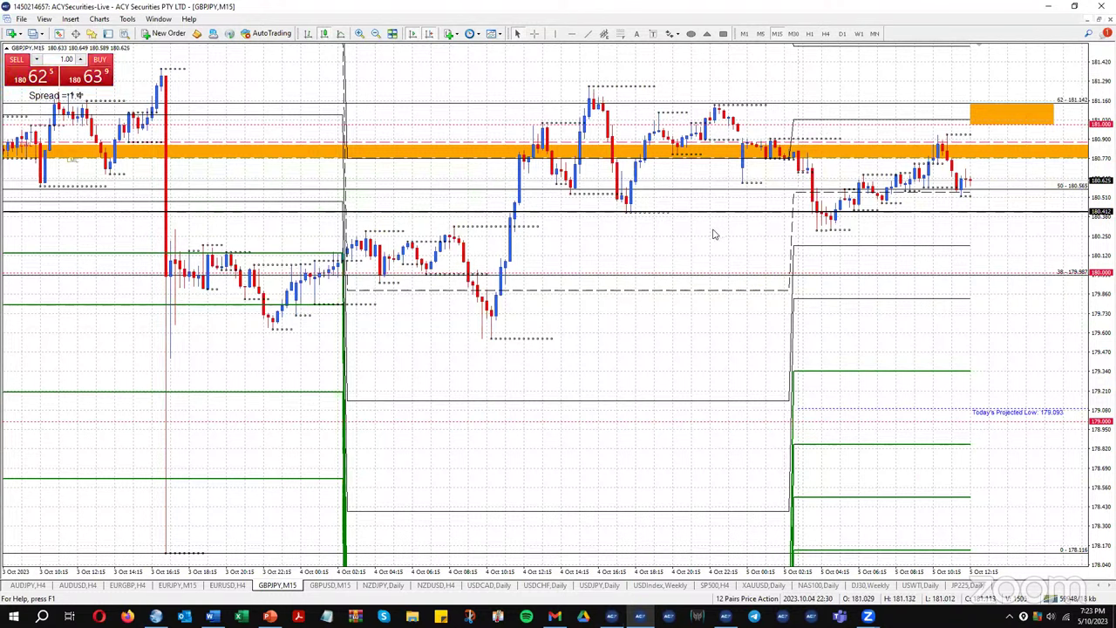
click(826, 34)
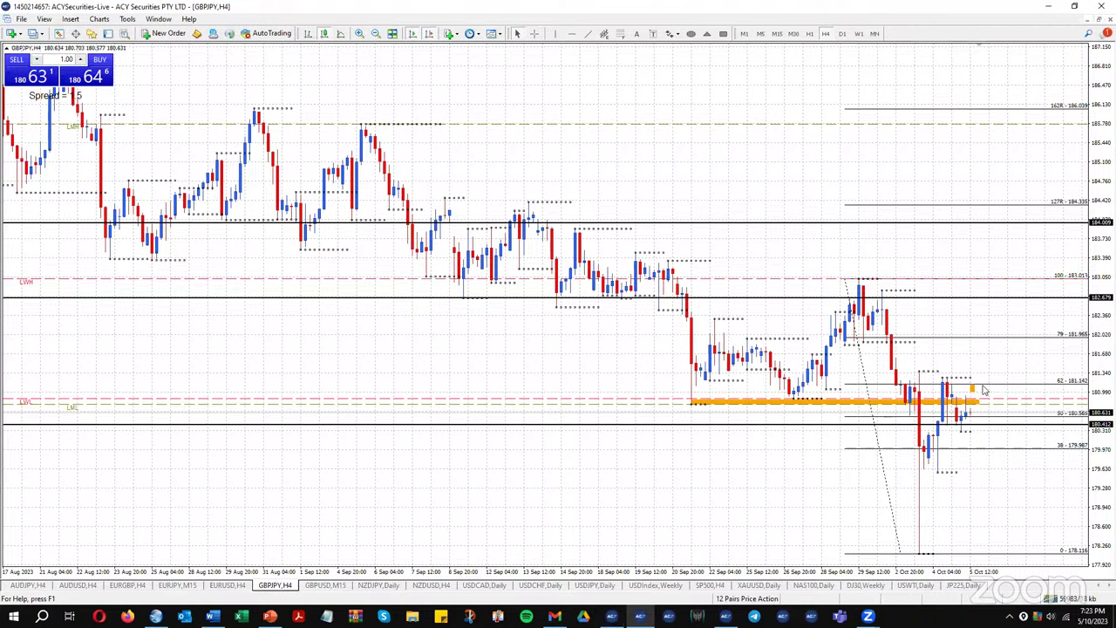
Sketch annotation lines over GBPJPY's recent swings and a projected fall to the 0 Fibonacci level, and erase them
drag(983, 387, 1039, 556)
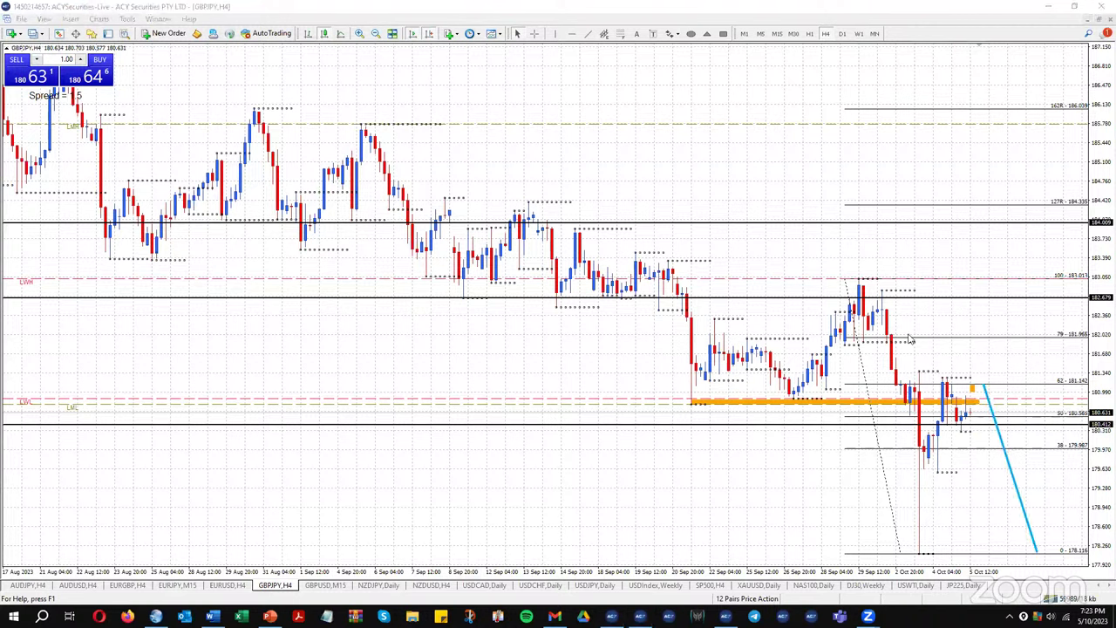
mouse_move(860, 284)
mouse_down()
mouse_move(890, 476)
mouse_move(919, 558)
mouse_move(949, 388)
mouse_up()
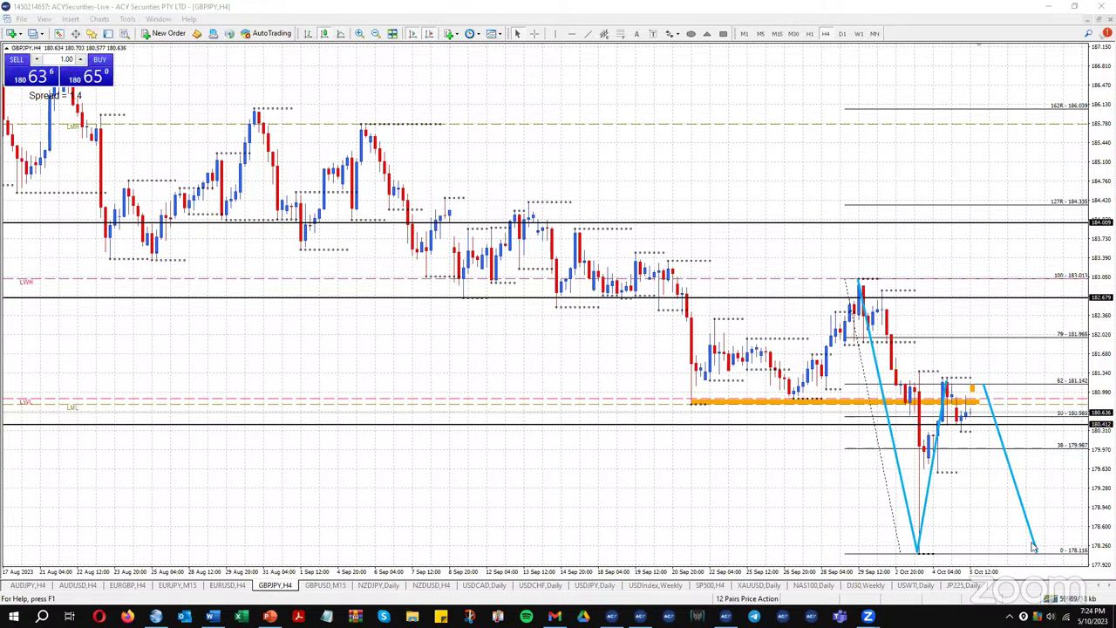
drag(1034, 547, 1038, 556)
key(BackSpace)
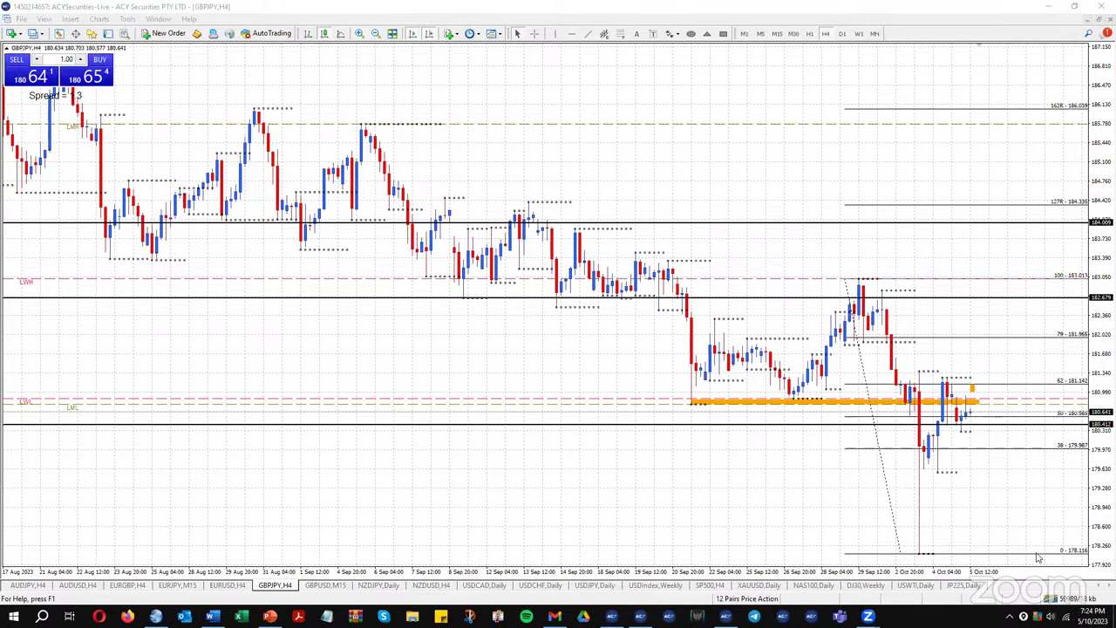
Compress the GBPJPY H4 price scale and draw a falling trendline from the 62 Fibonacci level to the 127 level at 176.794
drag(1091, 458, 1091, 493)
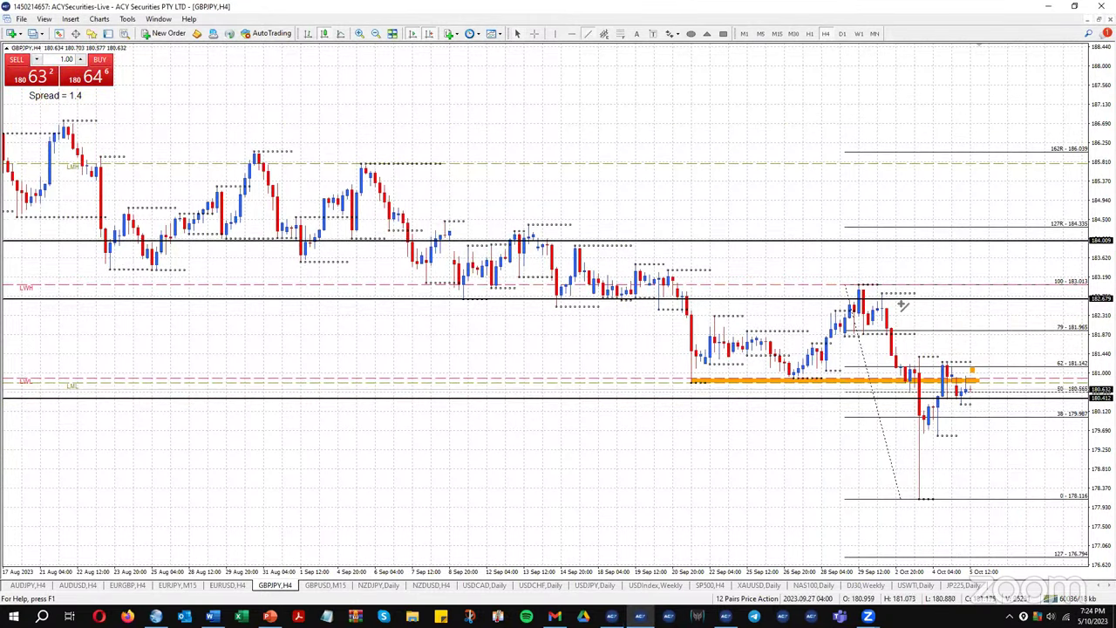
drag(989, 366, 1036, 556)
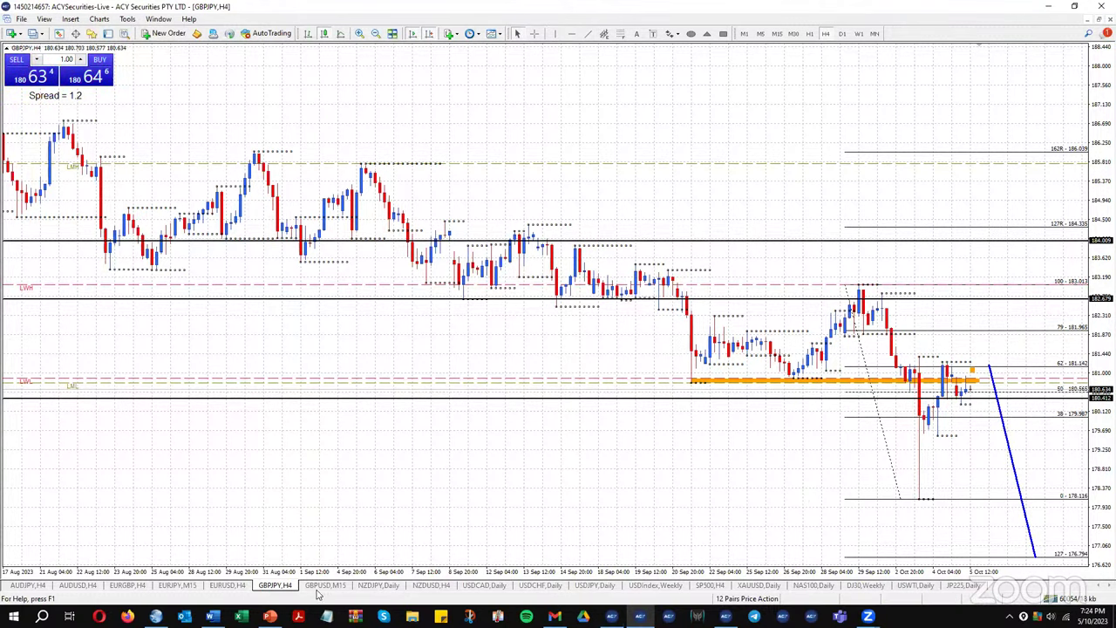
On AUDJPY Daily, anchor the larger Fibonacci's 0 level at the late-July low, 91.793, and delete the smaller retracement from the late-September high
click(28, 585)
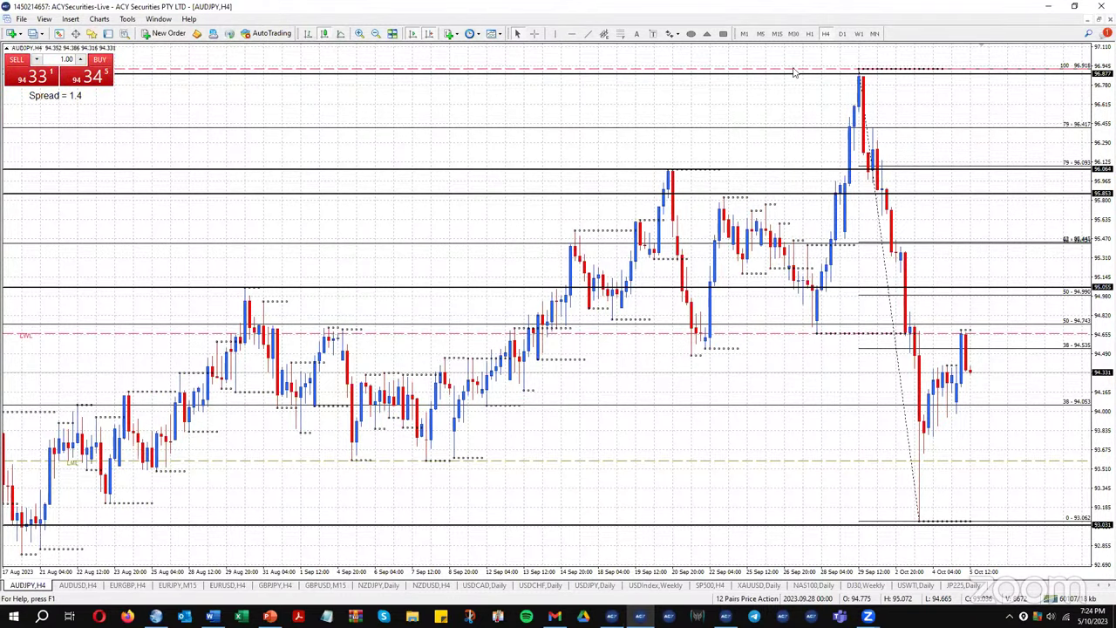
click(841, 34)
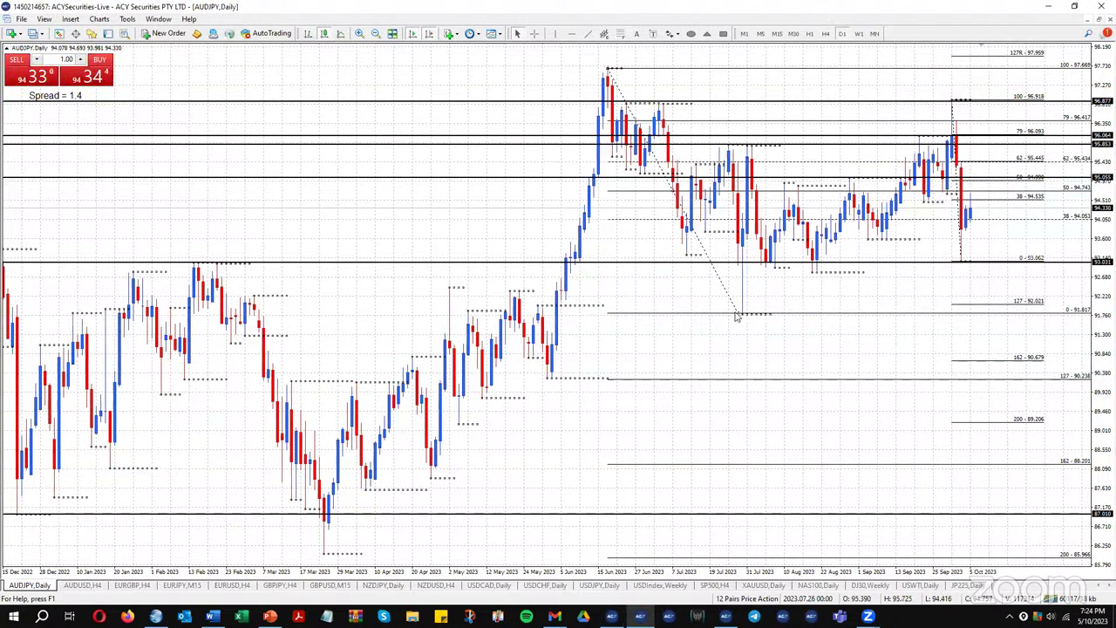
drag(737, 317, 742, 313)
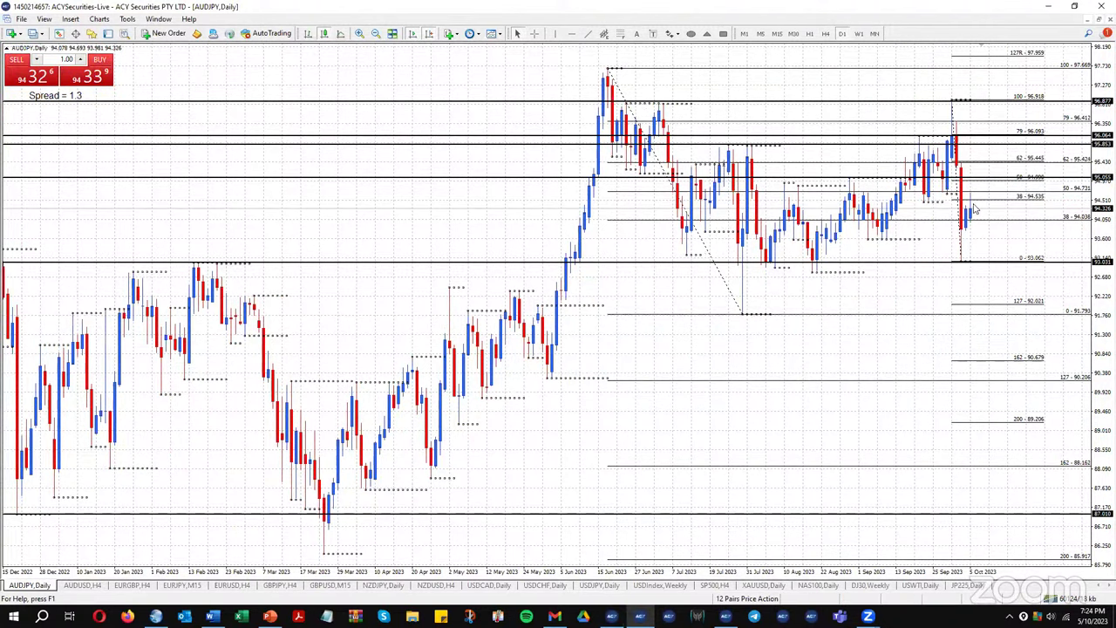
key(Delete)
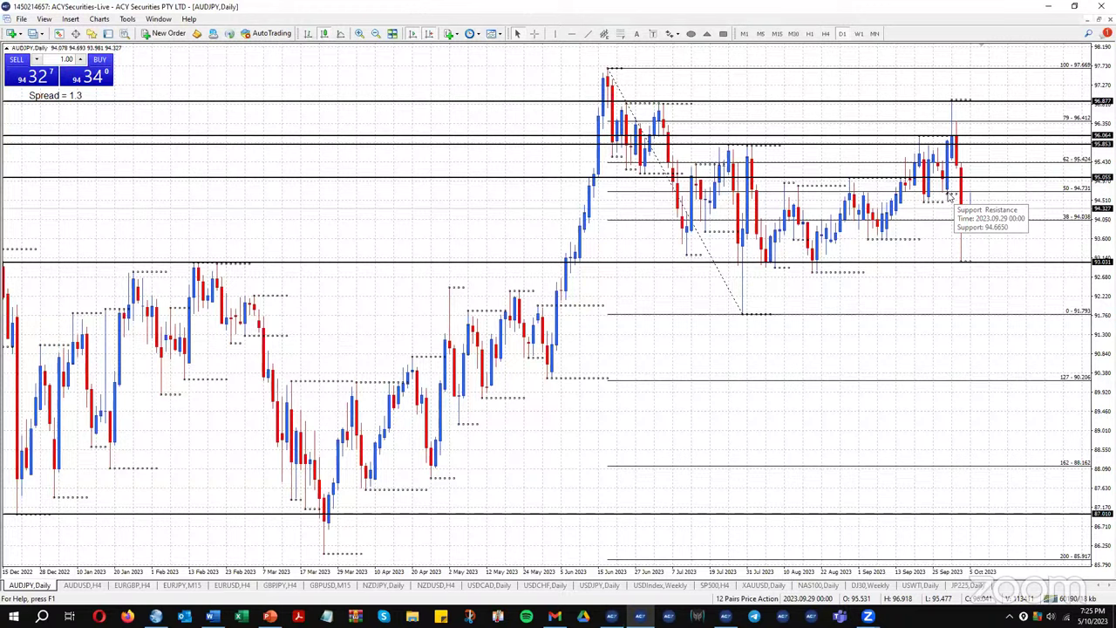
Add a horizontal line on AUDJPY H4 along last week's low and set its value to 94.665
click(825, 34)
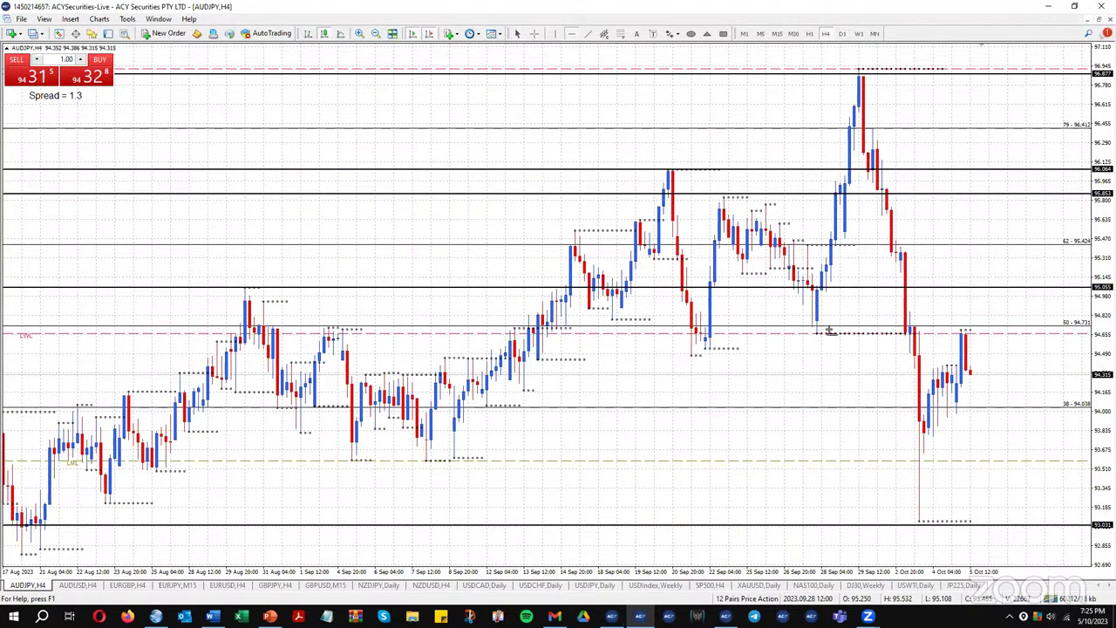
double_click(828, 333)
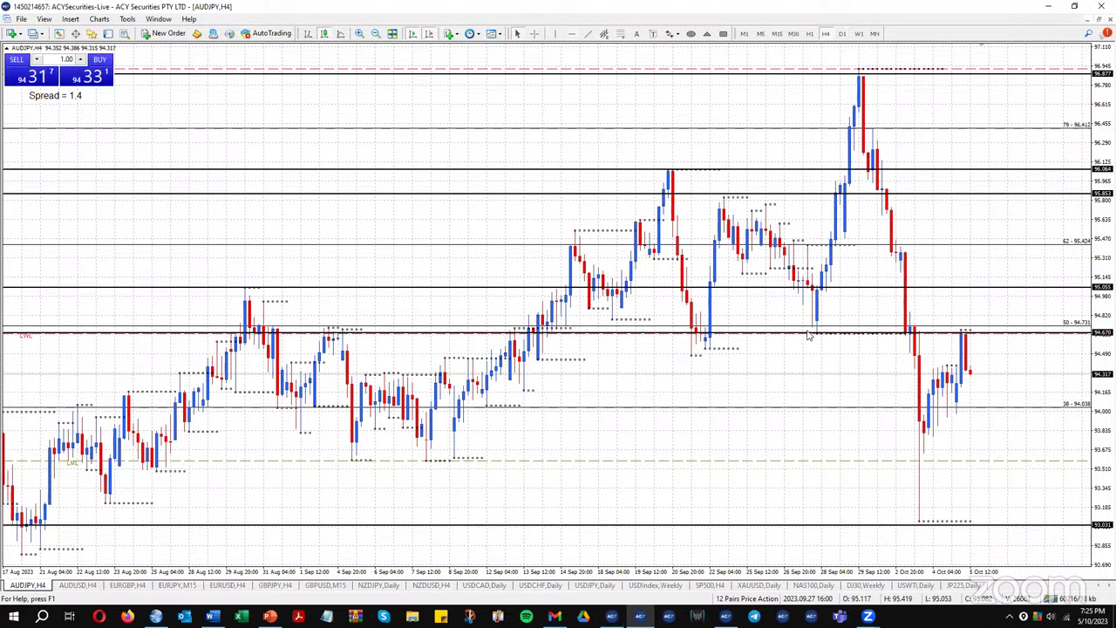
double_click(808, 334)
key(End)
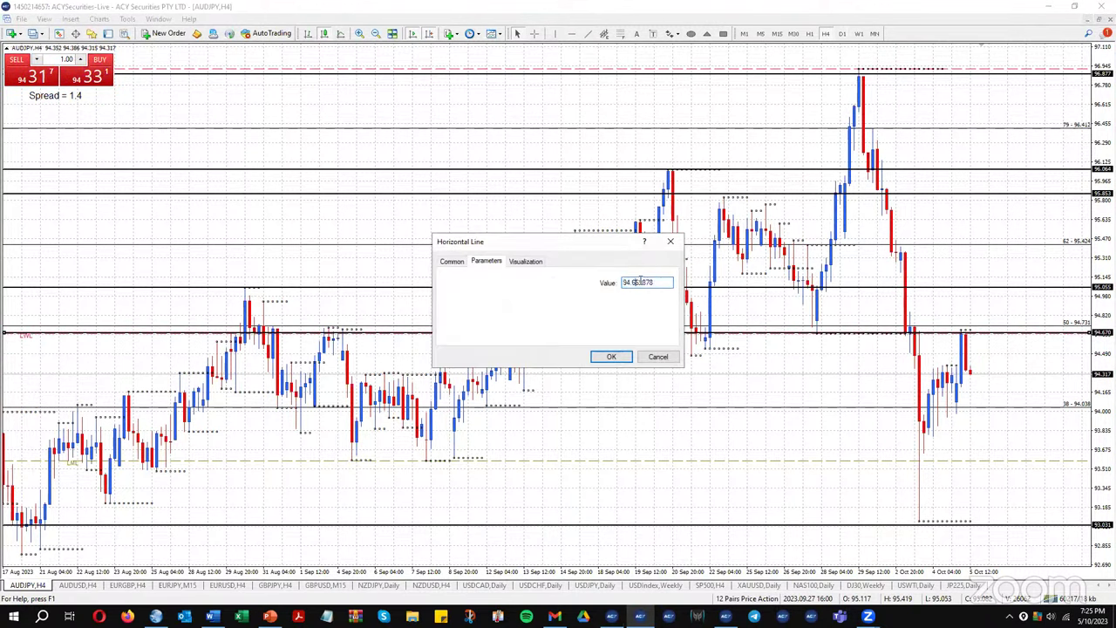
key(shift+Left)
key(shift+Left)
key(shift+Left)
key(shift+Left)
text(66)
click(612, 358)
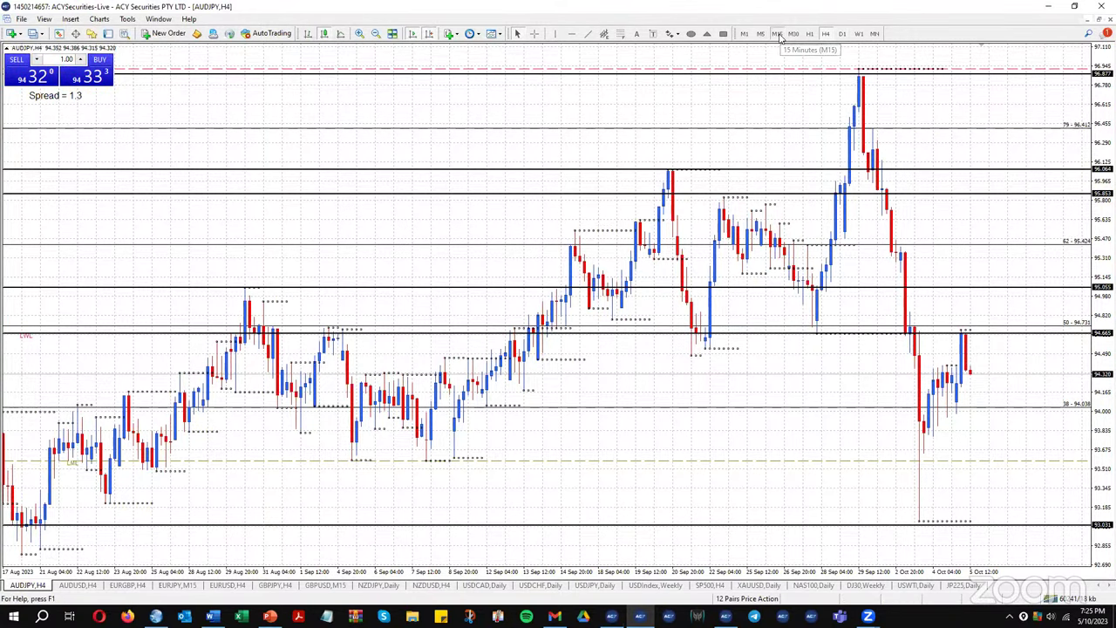
Sketch a rising trendline on AUDJPY M15 from the 5 October 06:00 swing low to just above the 94.665 line, and erase it
click(779, 34)
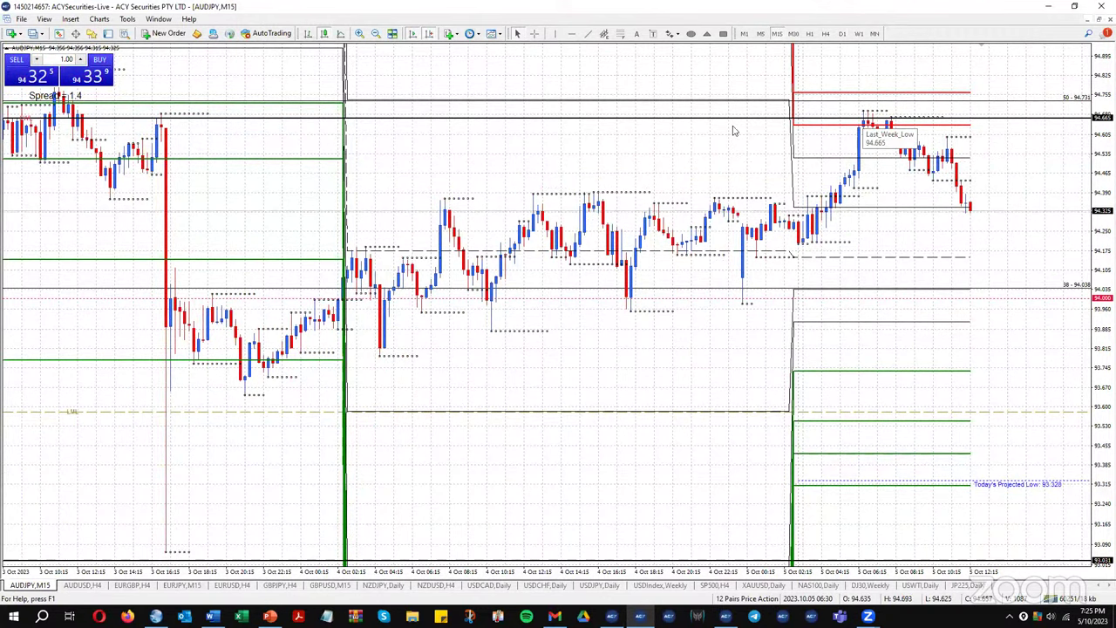
middle_click(225, 144)
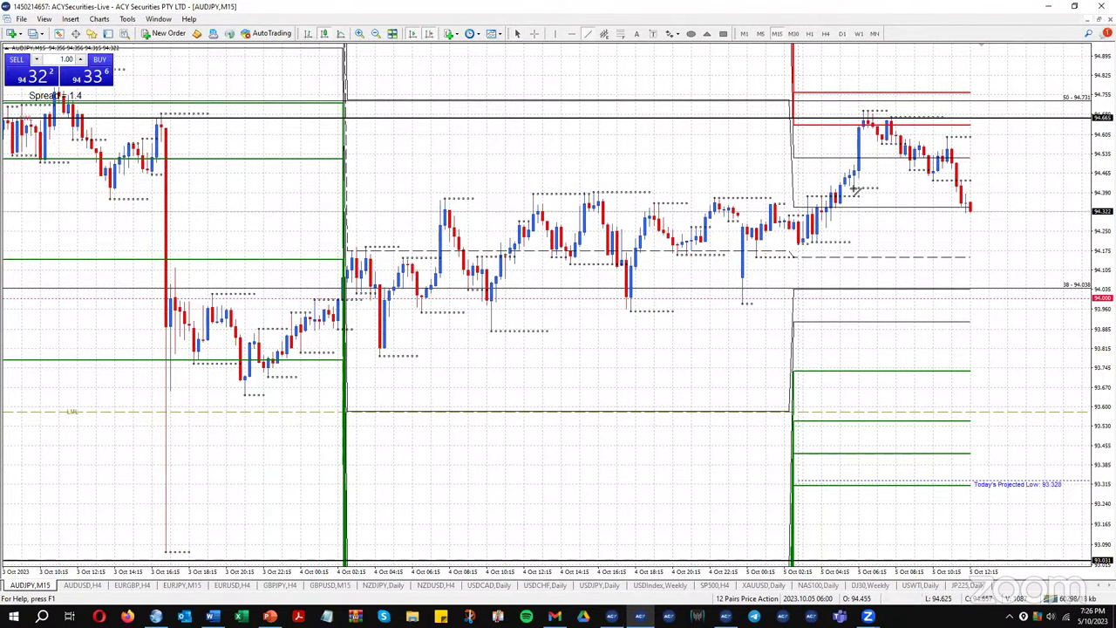
drag(855, 188, 905, 106)
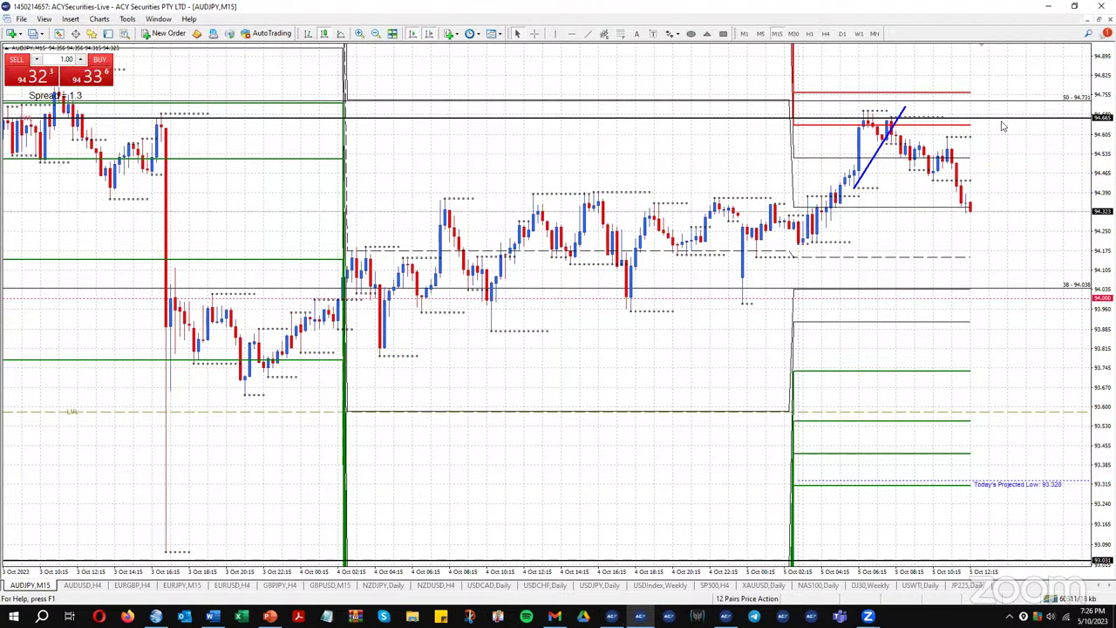
double_click(870, 175)
key(Delete)
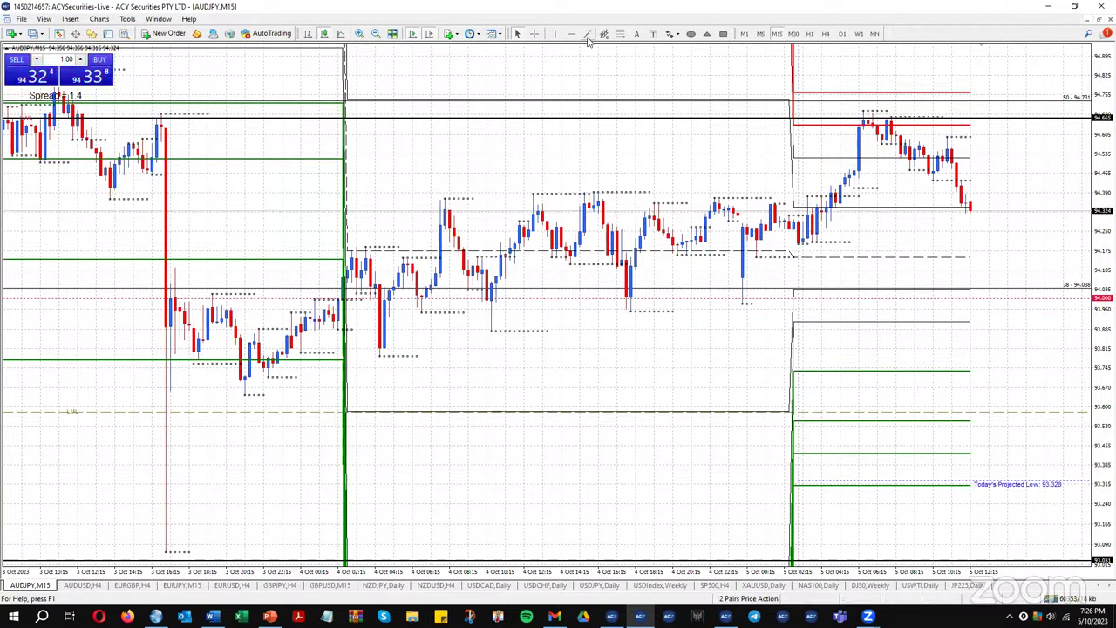
drag(855, 188, 906, 108)
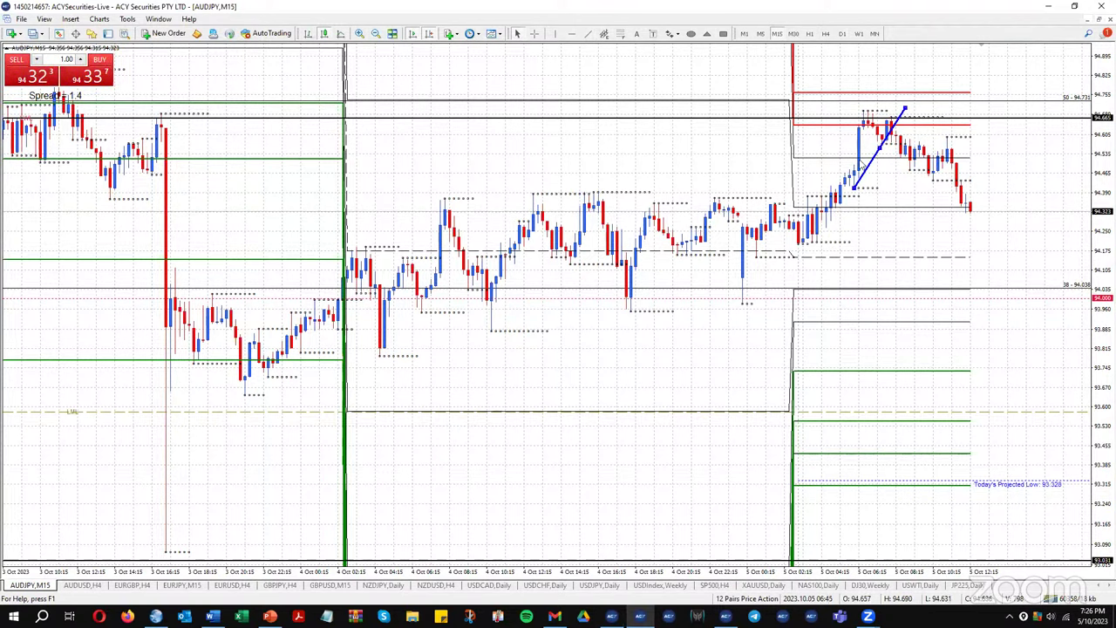
key(Delete)
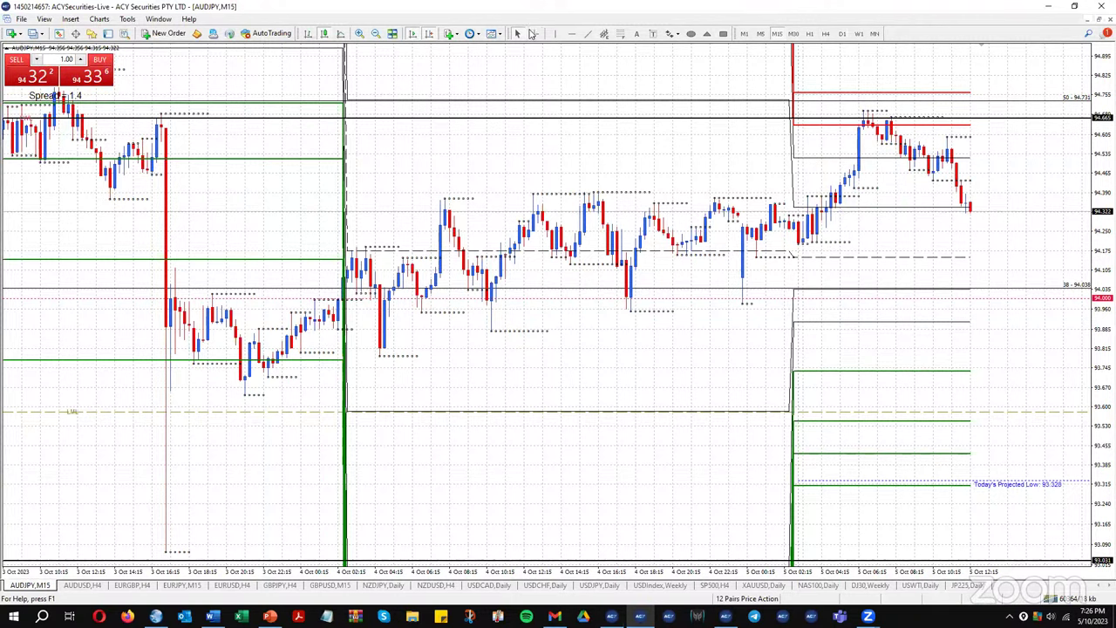
Sketch a Fibonacci retracement on AUDJPY M15 from 94.693 to a projected low with a rebound line to the 62 level, and erase both
click(533, 33)
drag(864, 114, 970, 213)
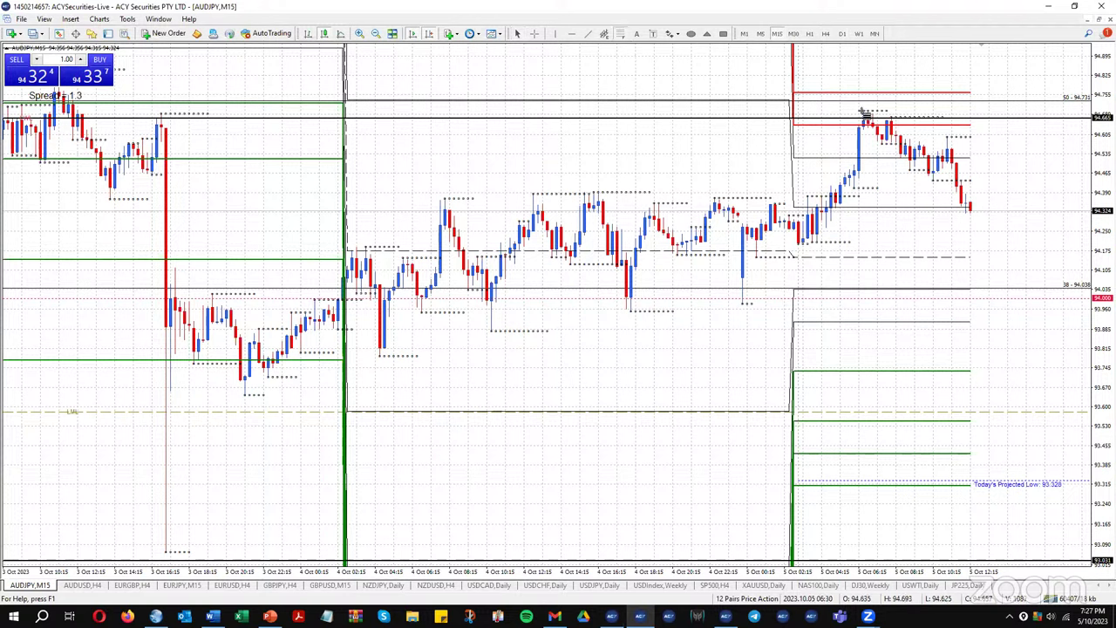
mouse_move(864, 112)
mouse_down()
mouse_move(950, 319)
mouse_move(1008, 397)
mouse_move(1032, 325)
mouse_move(1040, 216)
mouse_up()
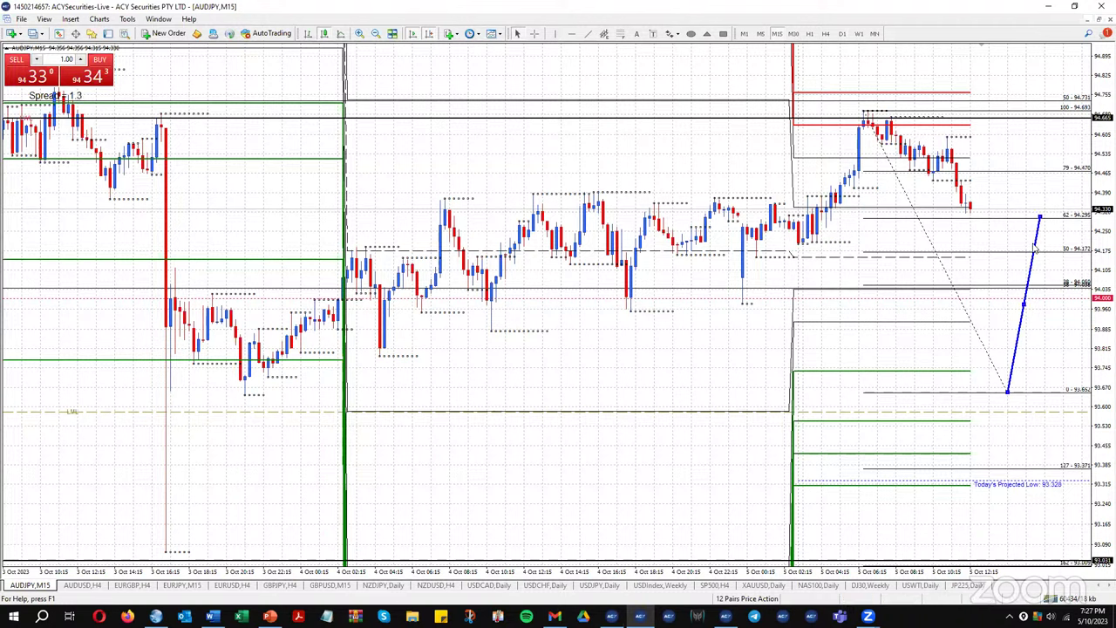
key(BackSpace)
key(BackSpace)
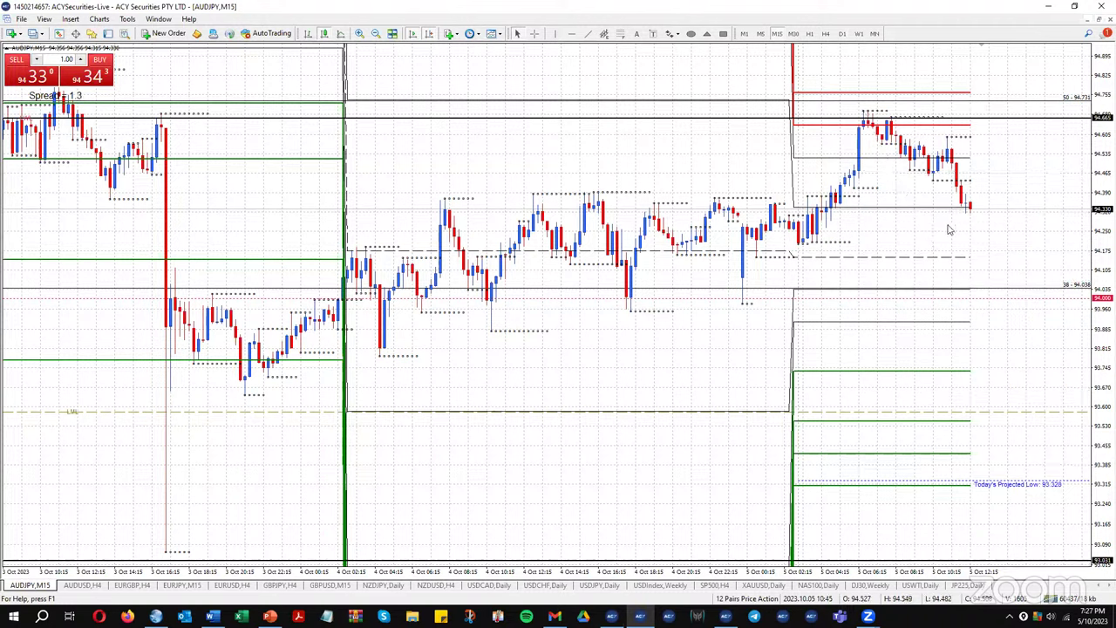
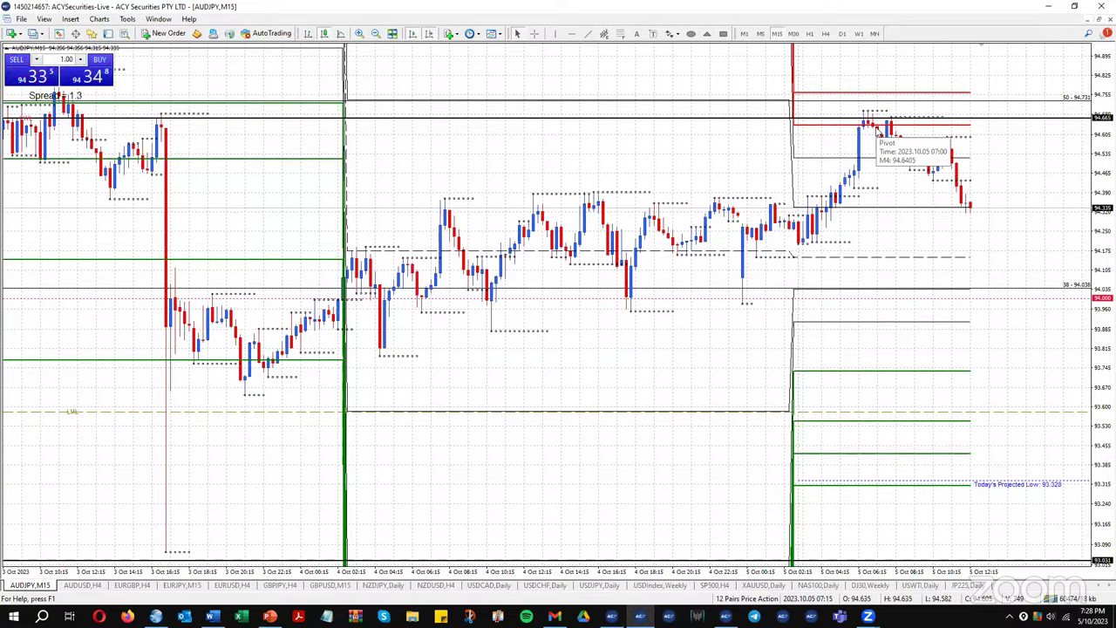
Examine AUDUSD's price action around its key levels on the weekly, daily and H4 timeframes
click(83, 584)
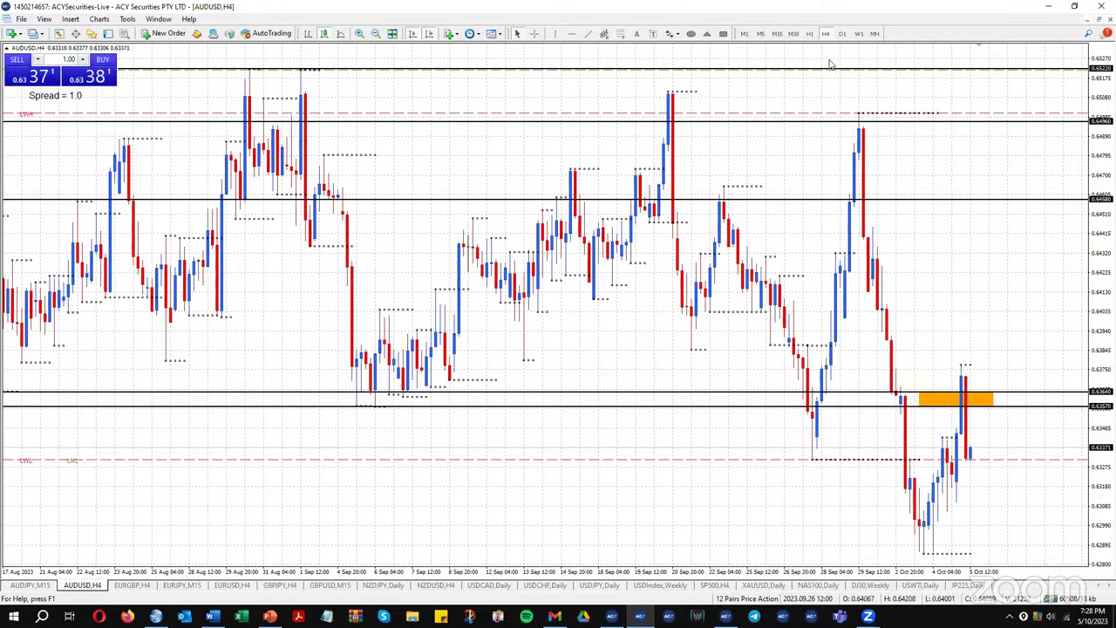
click(859, 33)
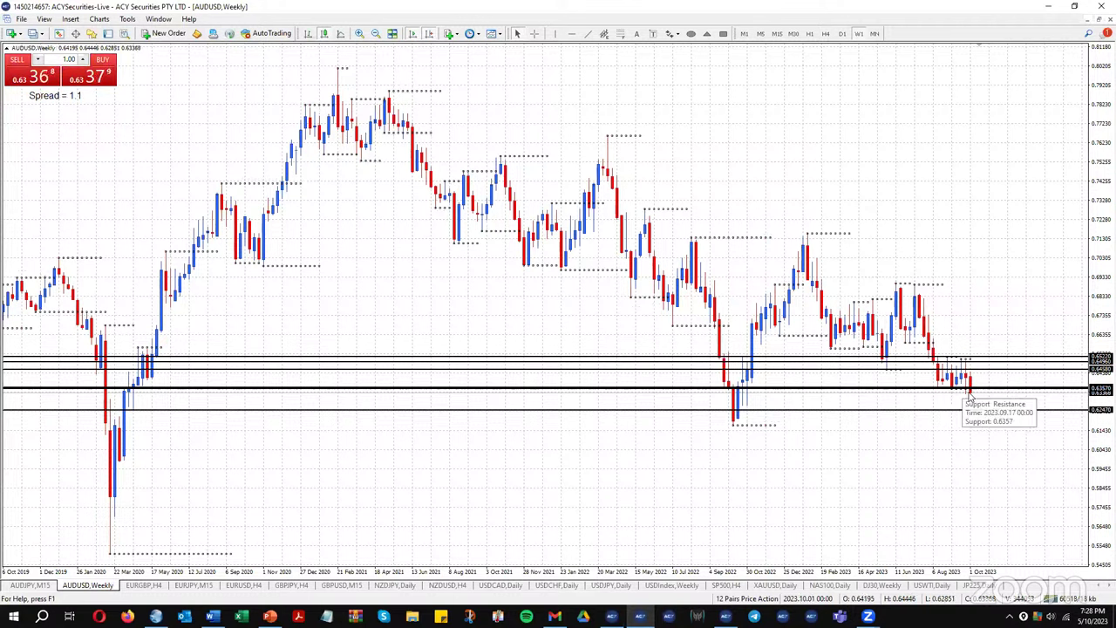
click(842, 33)
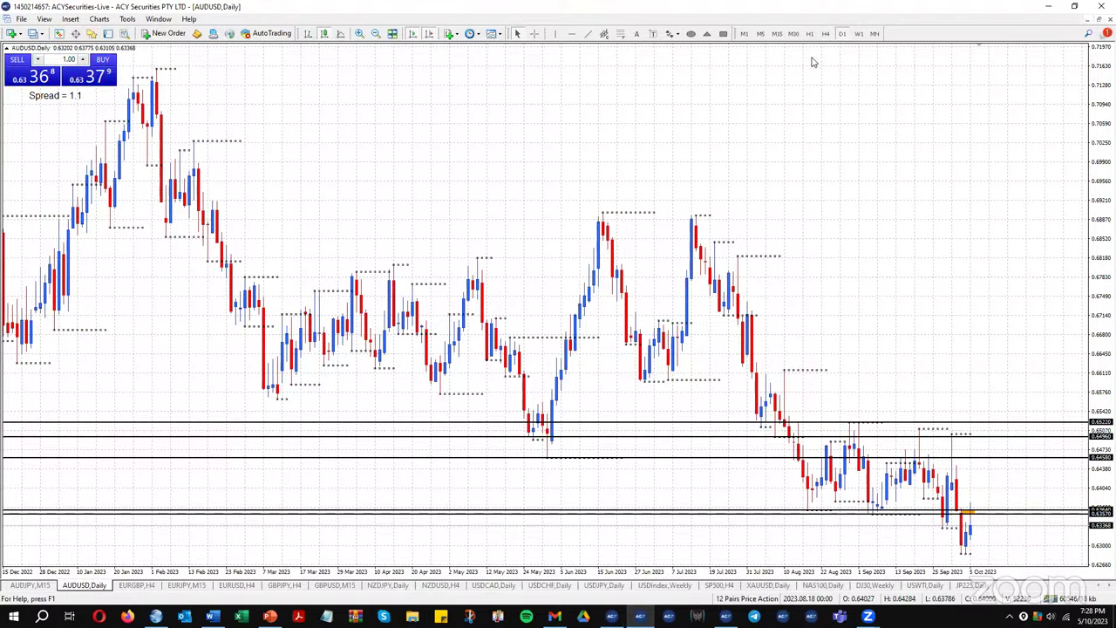
click(826, 34)
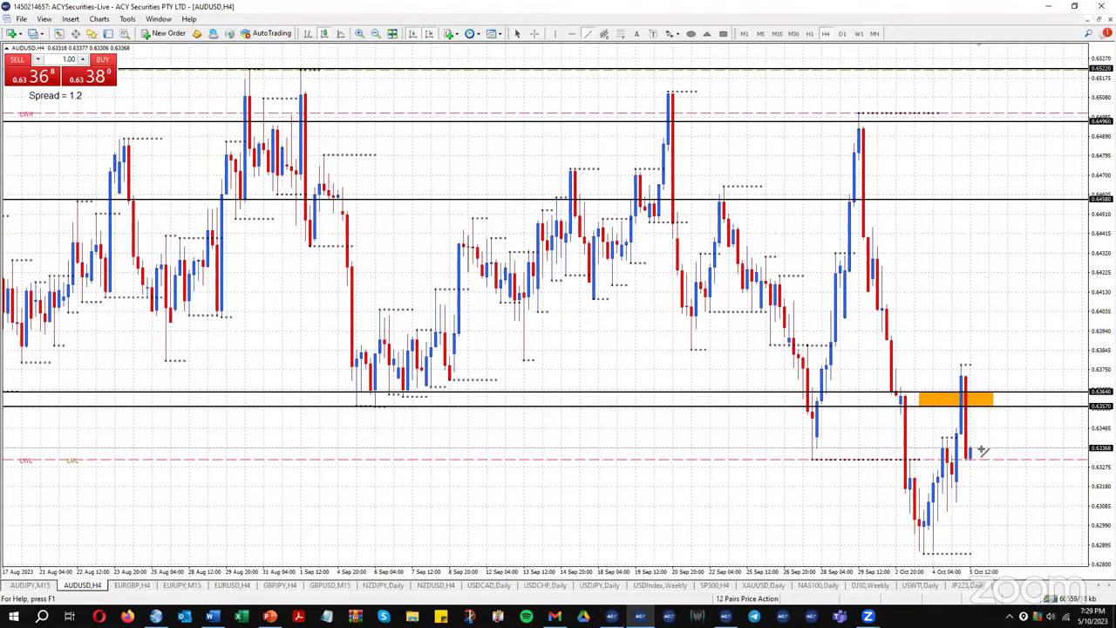
Sketch a projected rise on AUDUSD H4 from the current price to the 0.63570 line, and erase it
drag(978, 450, 994, 408)
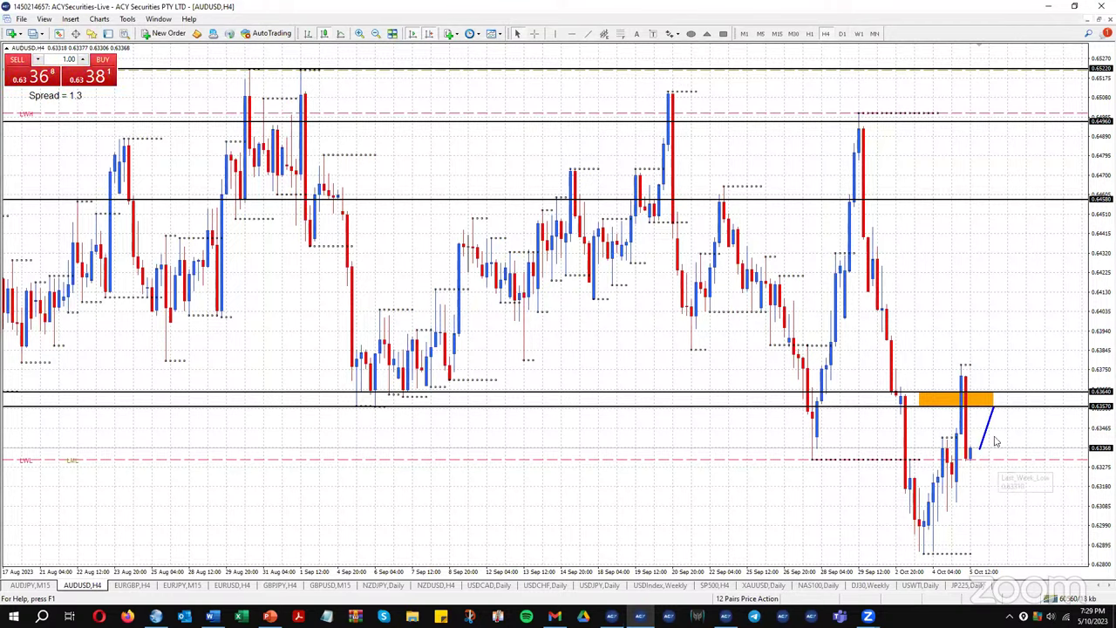
double_click(986, 429)
key(Delete)
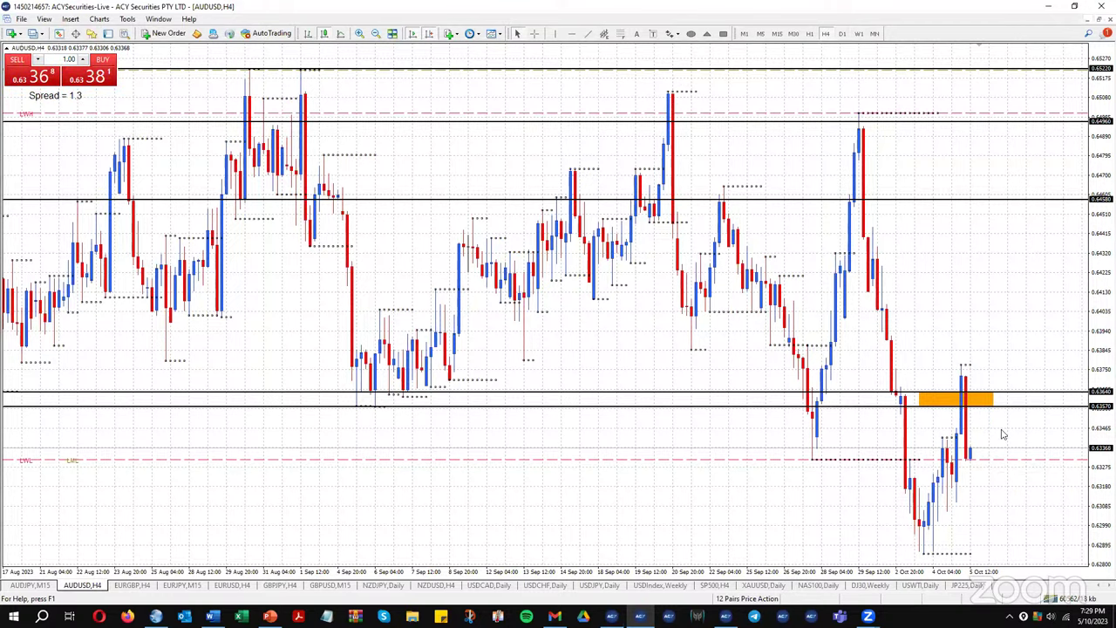
Draw a Fibonacci retracement on AUDUSD M15 from the 5 October high at 0.63775 to the recent low at 0.63306
click(777, 33)
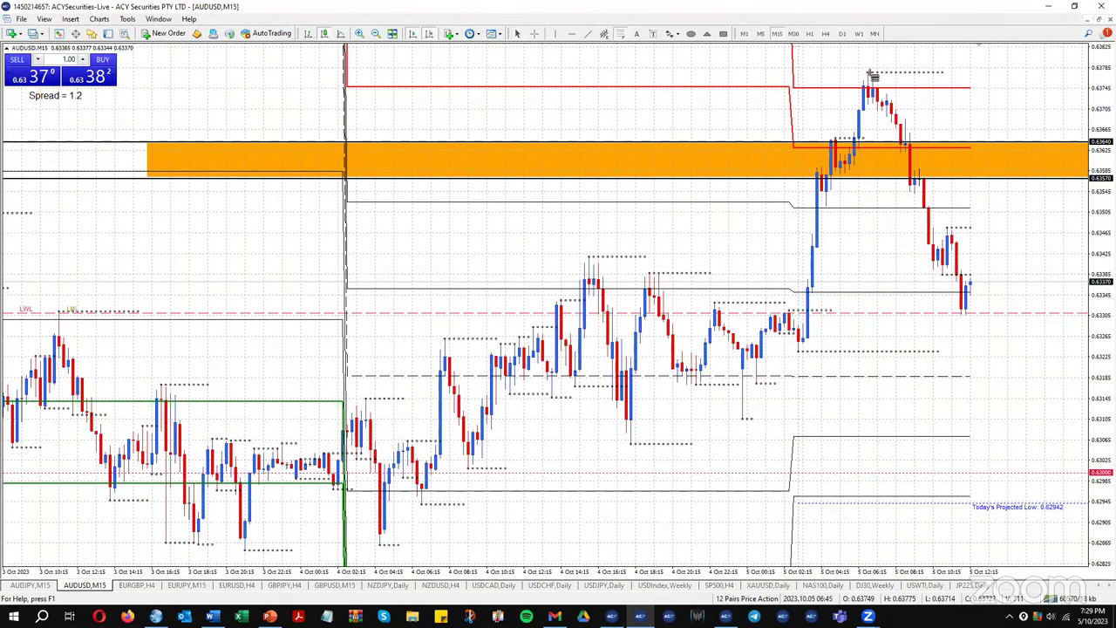
drag(869, 75, 967, 317)
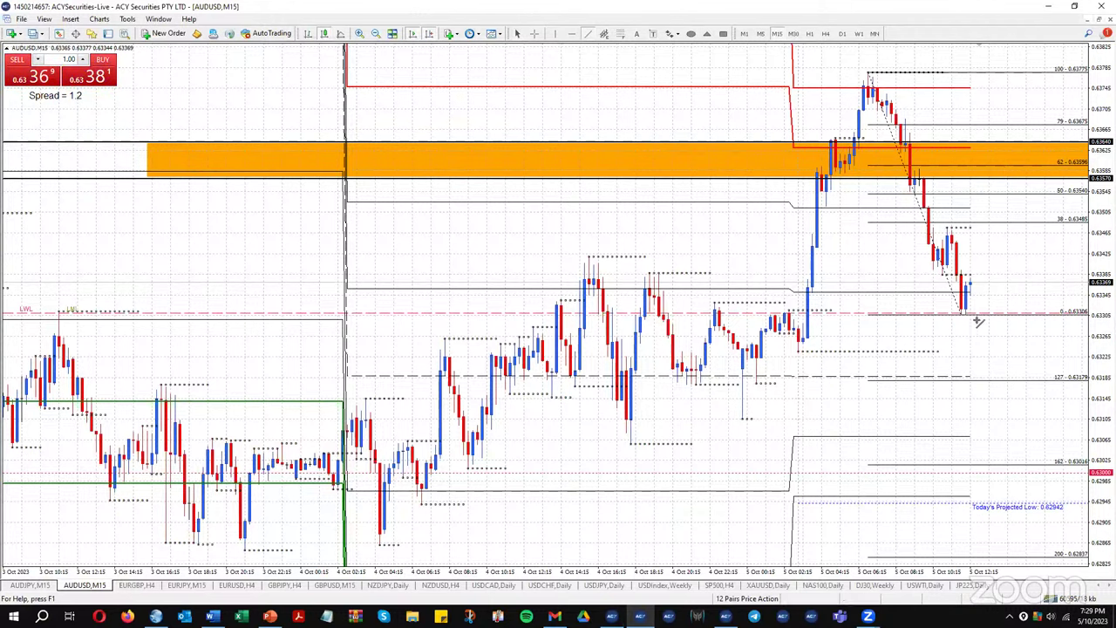
Sketch a projected rise to the 62 level, a fall towards the 127 level and a rectangle over the 5 October rally, and erase them
drag(962, 312, 1011, 165)
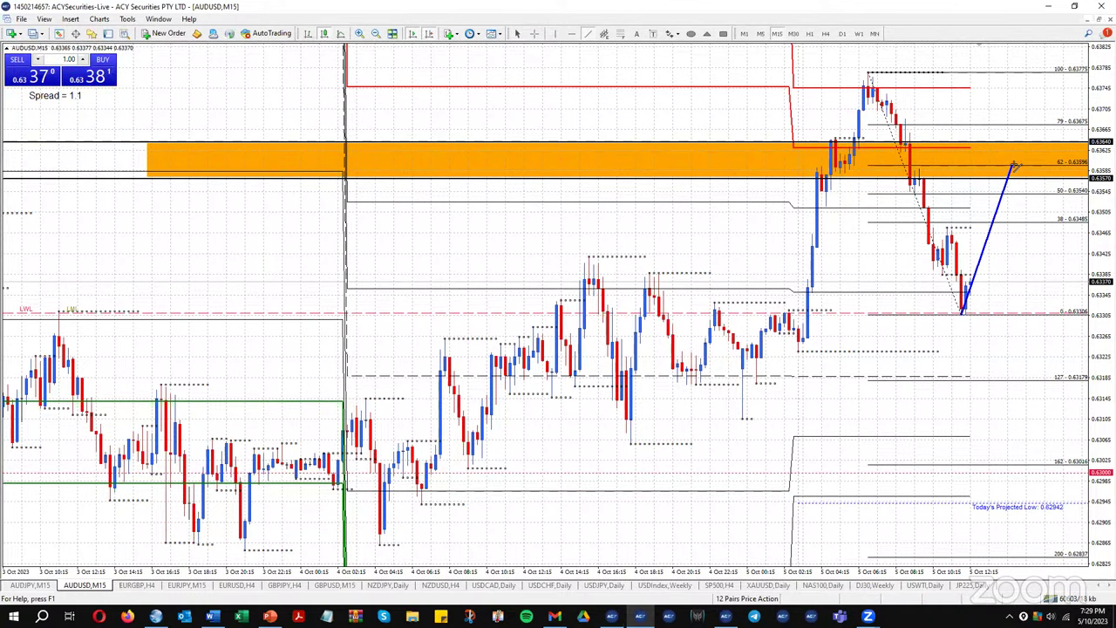
mouse_move(1013, 166)
mouse_down()
mouse_move(1048, 368)
mouse_move(1079, 376)
mouse_up()
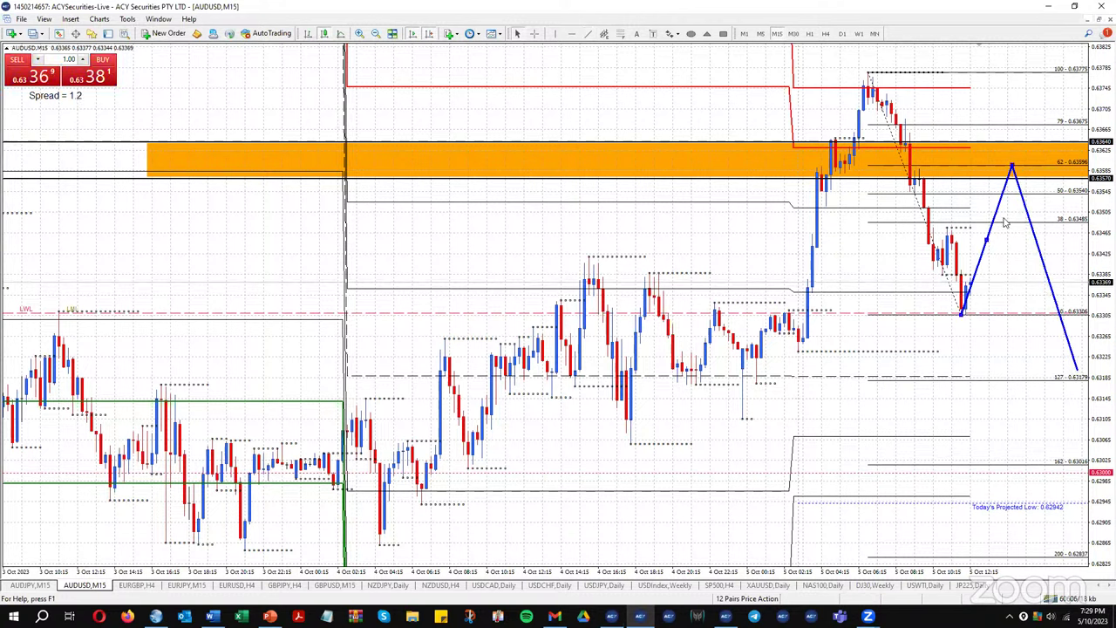
key(Delete)
key(Delete)
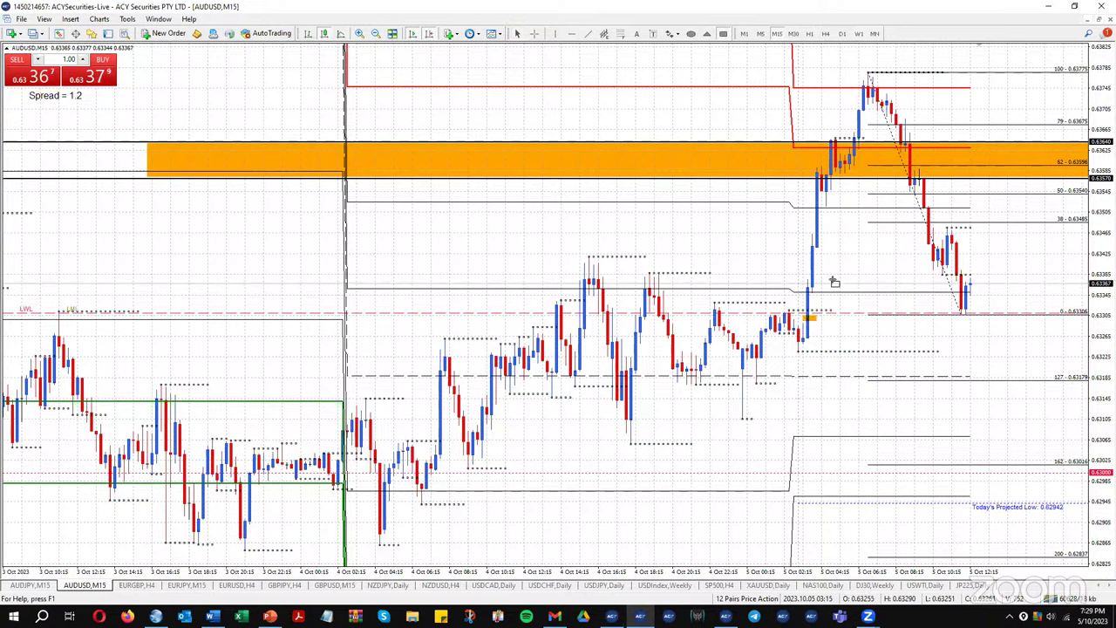
drag(834, 282, 829, 206)
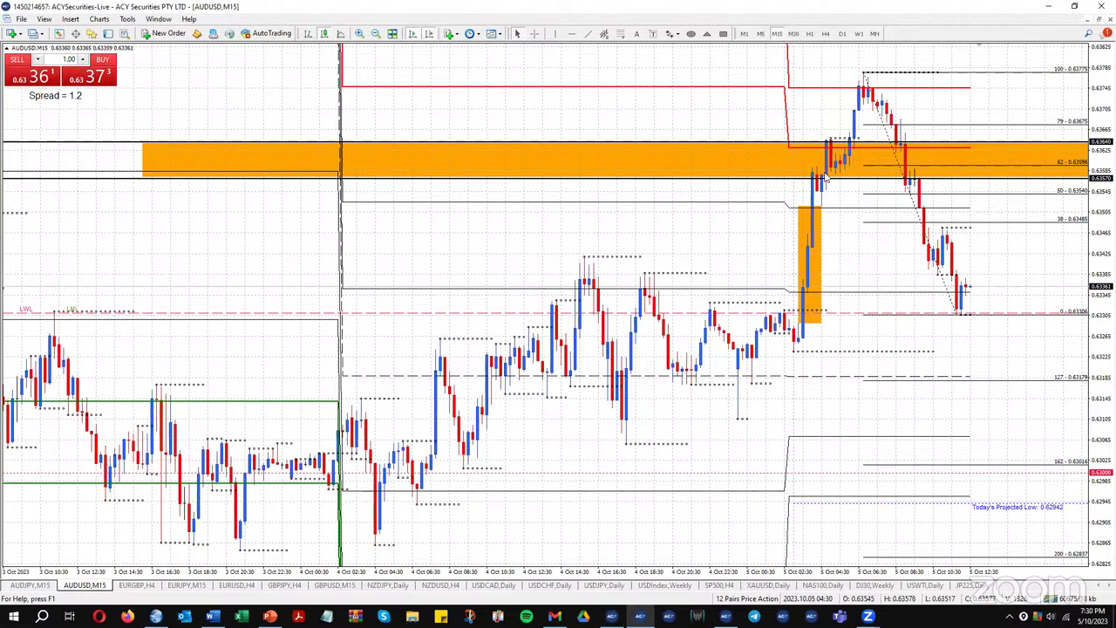
mouse_move(861, 86)
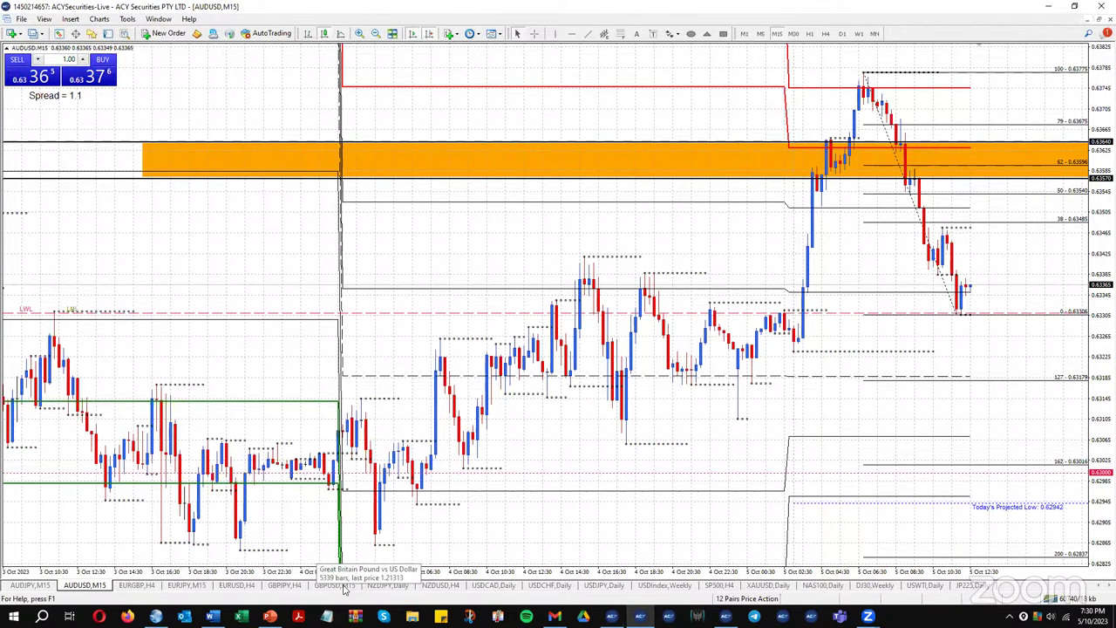
Examine NZDJPY's recent highs against its horizontal levels on the daily, weekly and monthly timeframes
click(387, 585)
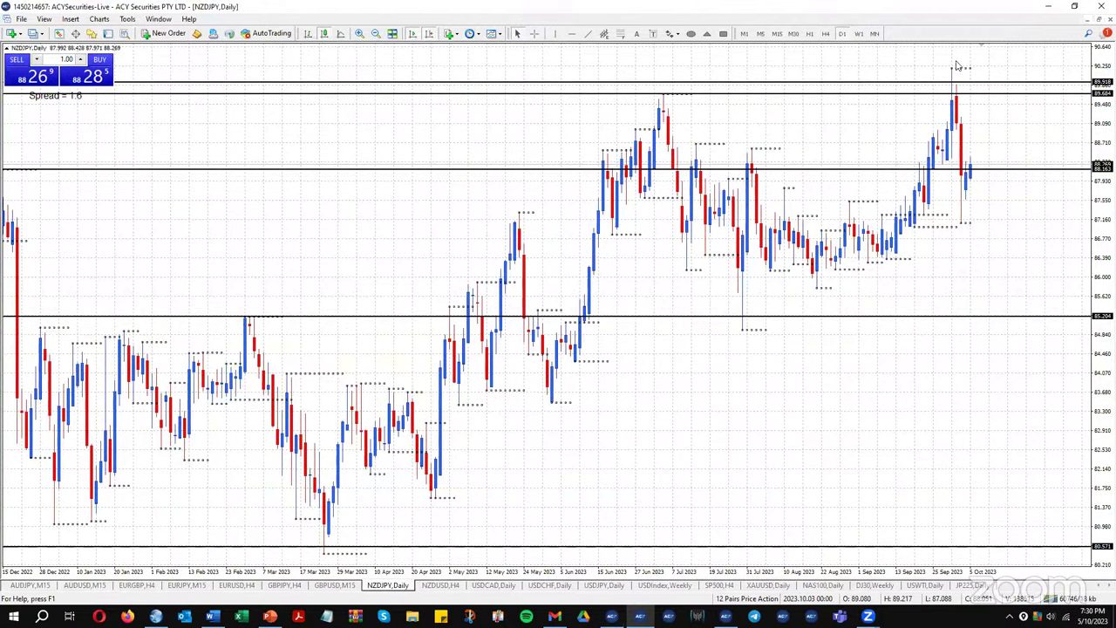
click(859, 34)
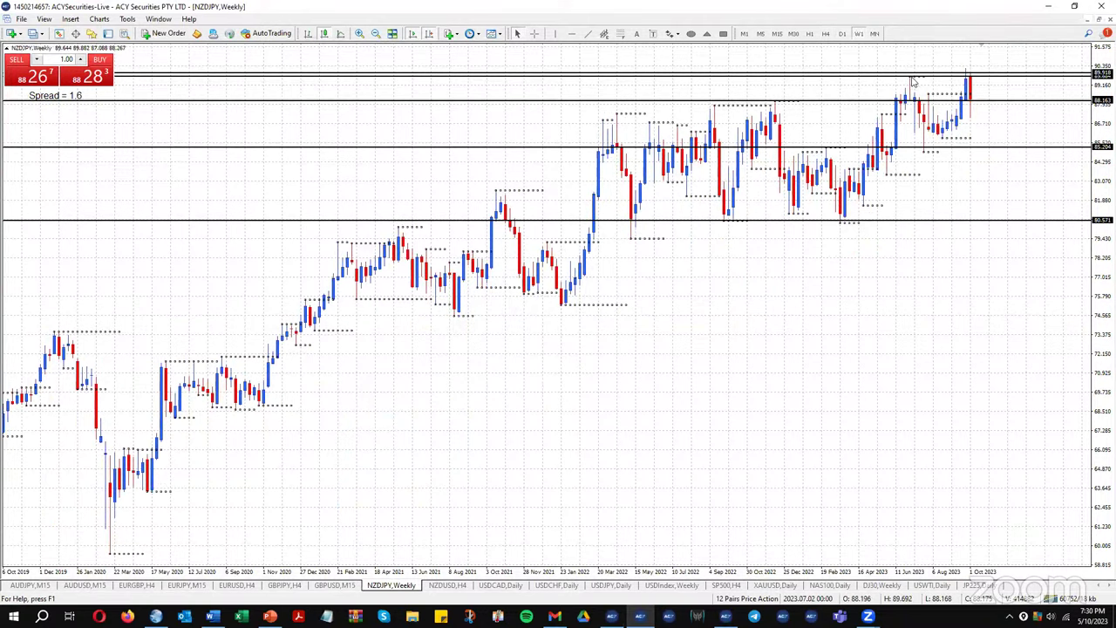
click(875, 33)
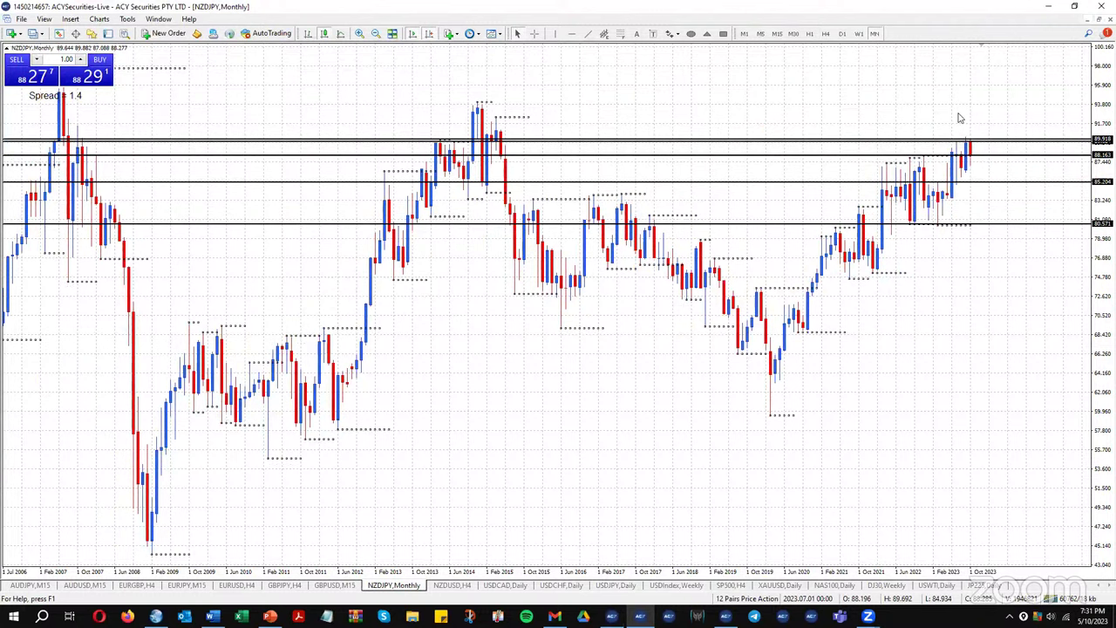
click(860, 33)
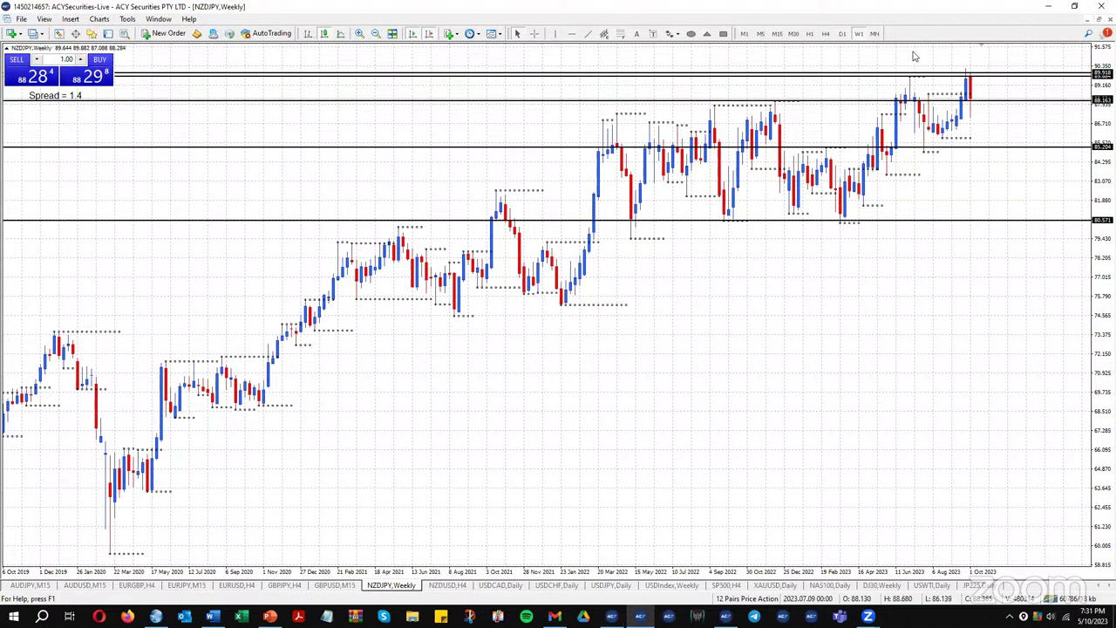
Draw a Fibonacci retracement on NZDJPY H4 from the 29 September high at 90.199 to the 3 October low at 87.088
click(844, 35)
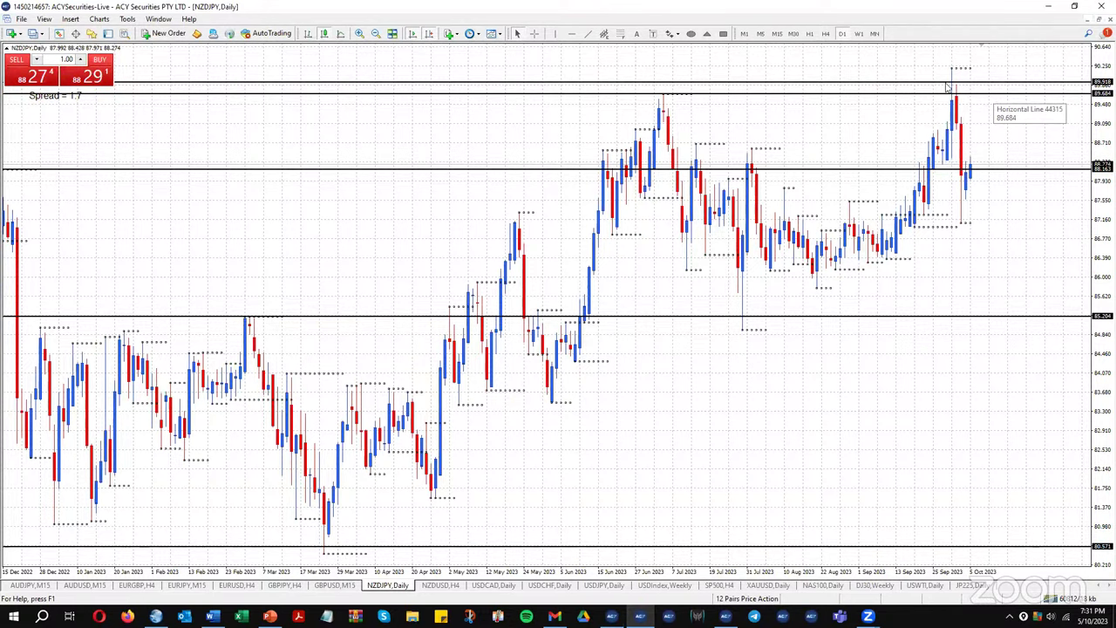
click(827, 34)
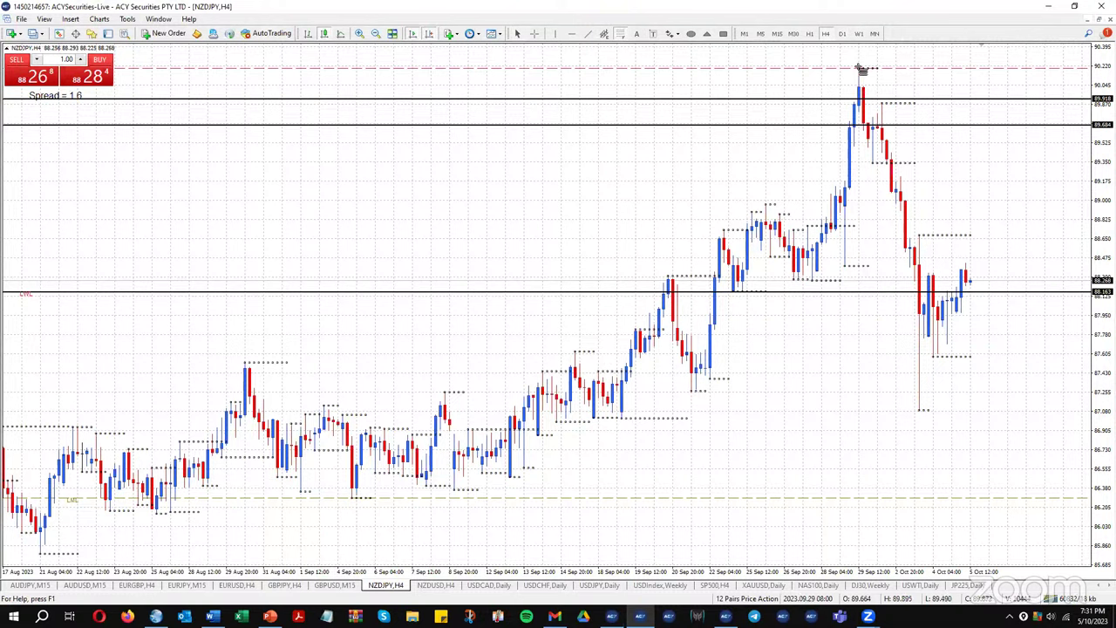
drag(862, 68, 920, 409)
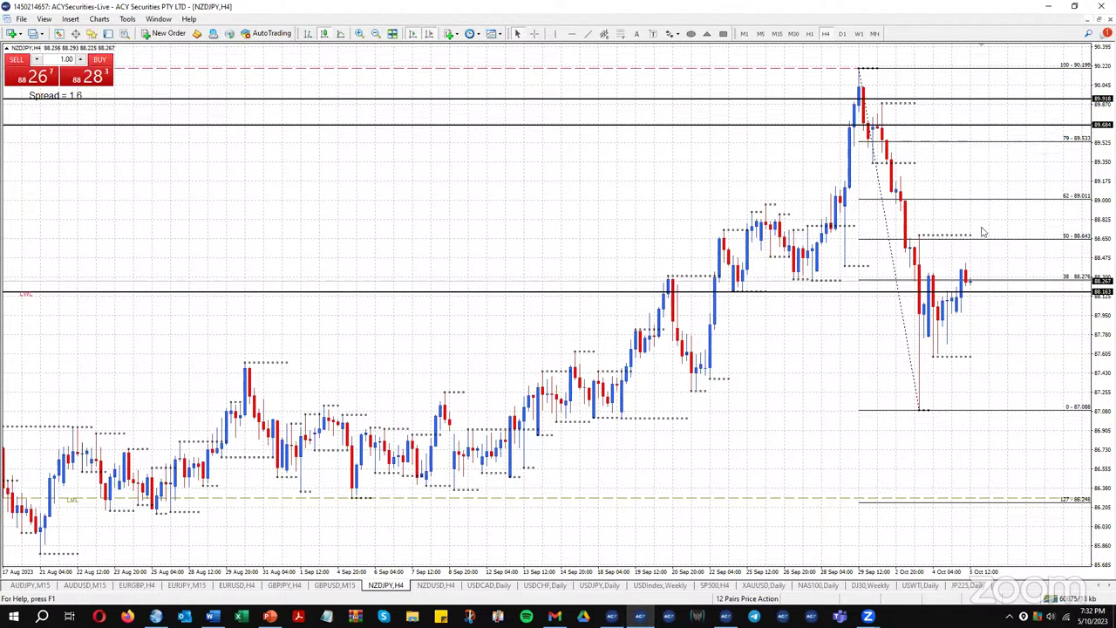
mouse_move(968, 283)
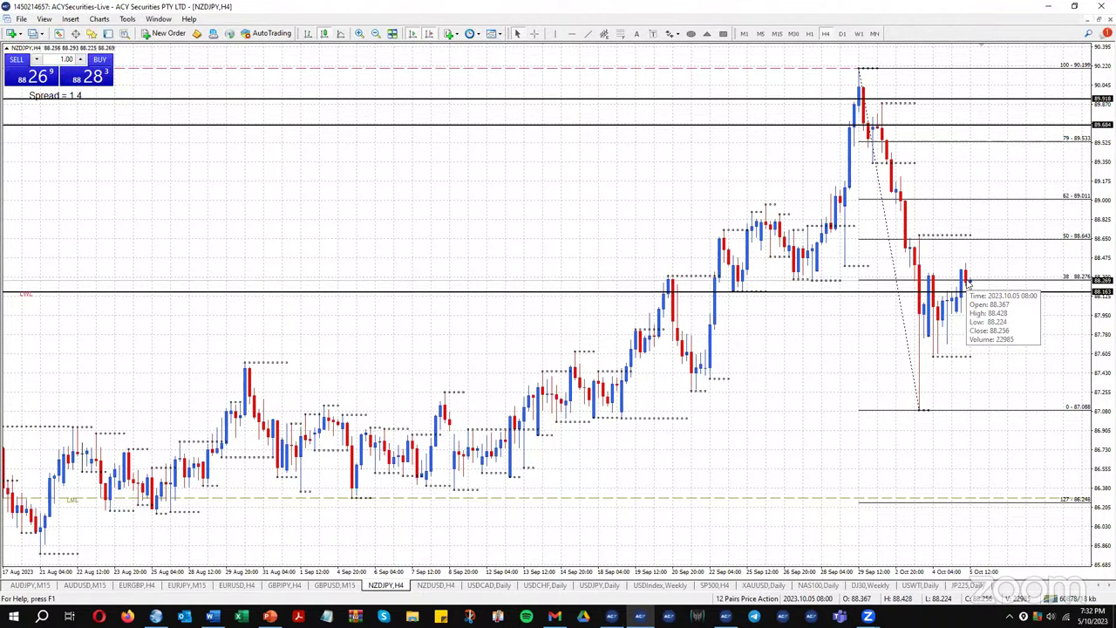
Mark a thin orange zone at about 88.58 on NZDJPY M15, extending from the sharp 3 October drop to just past the latest candle
click(777, 33)
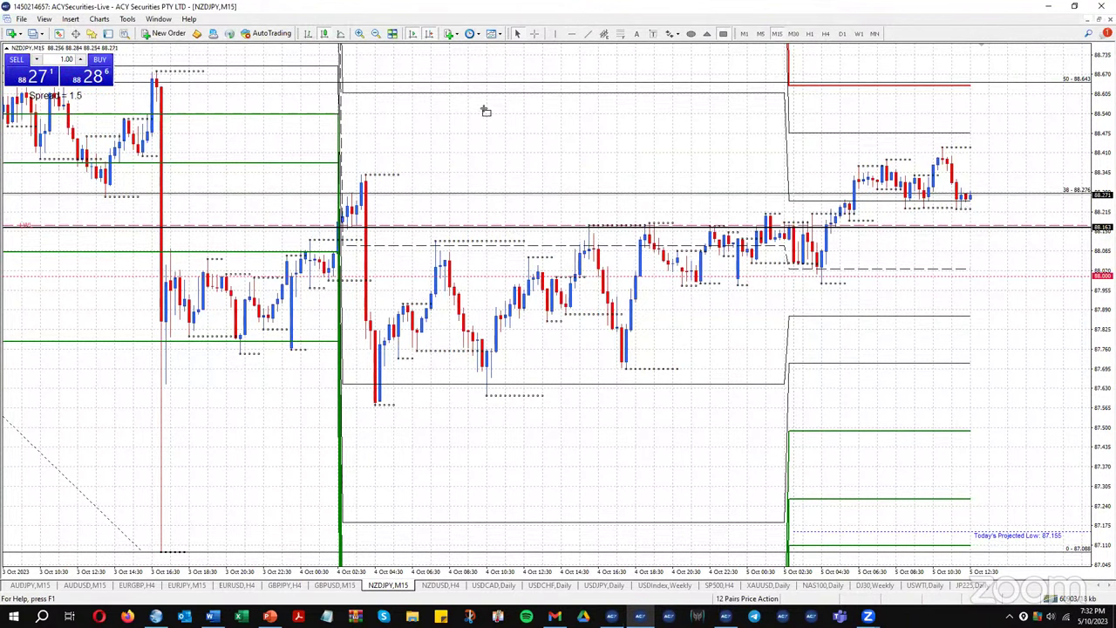
drag(366, 174, 995, 174)
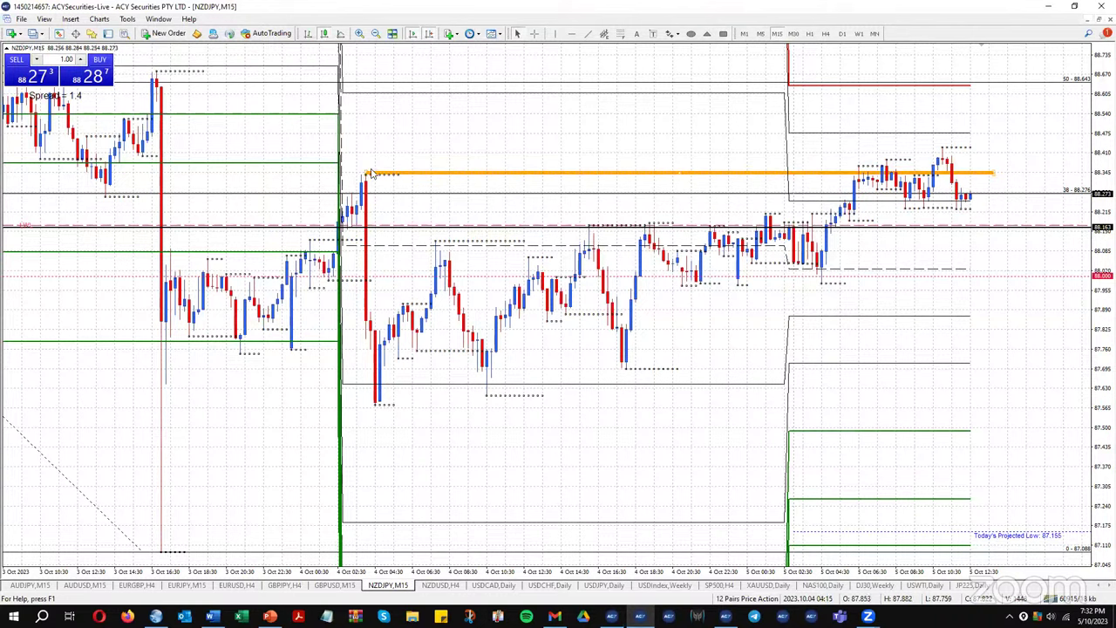
drag(370, 172, 160, 87)
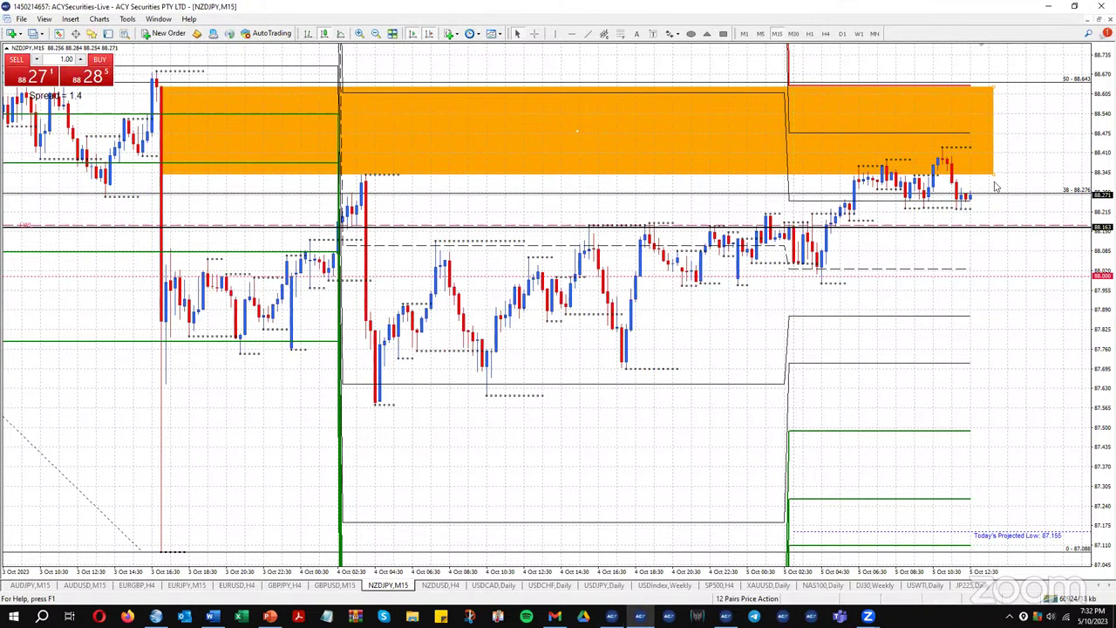
drag(997, 178, 994, 101)
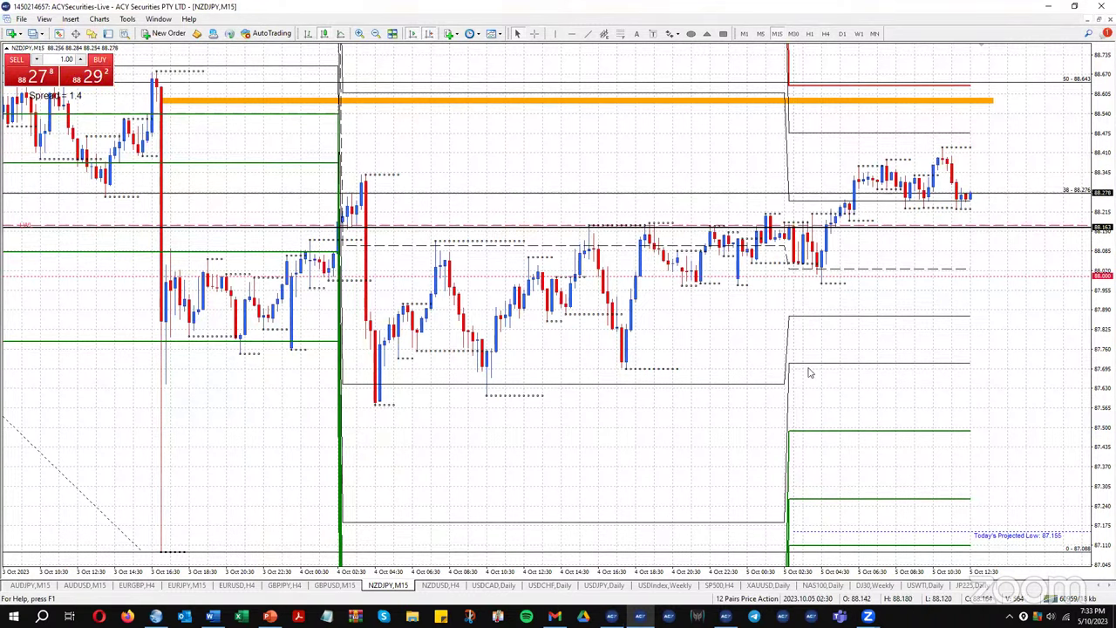
click(842, 34)
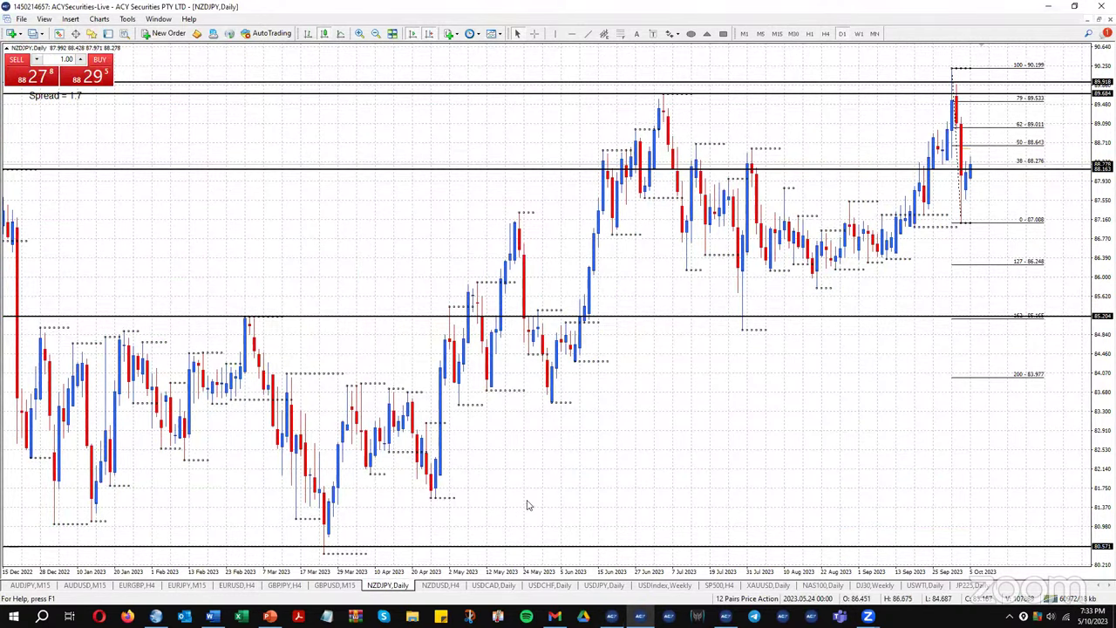
Delete the lower orange zone below the current price on NZDUSD H4 and check the pair on the daily timeframe
click(443, 585)
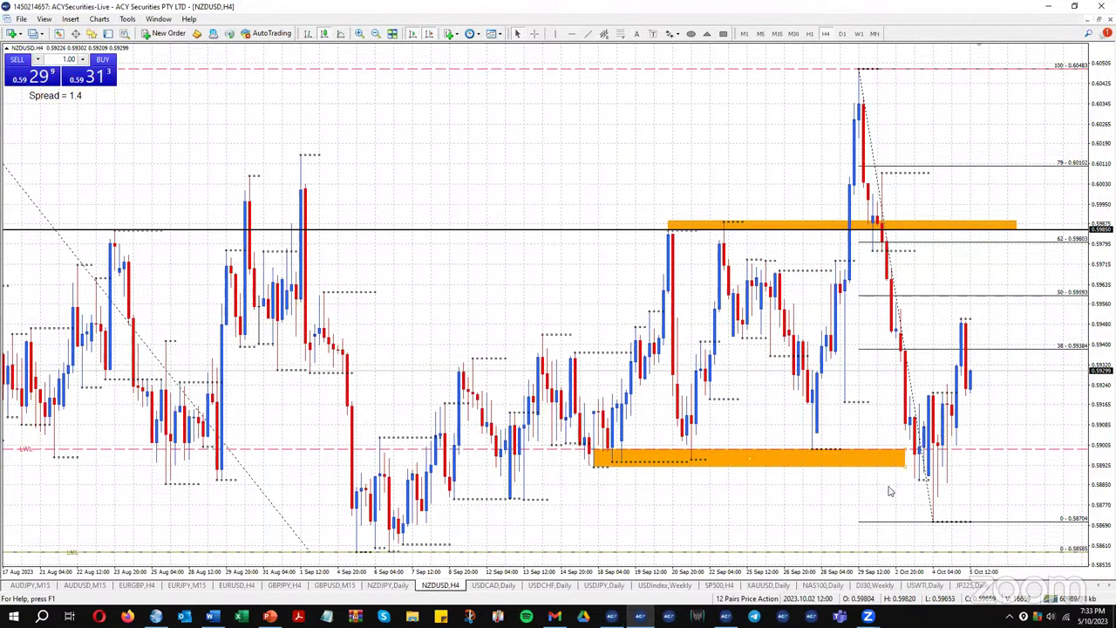
key(Delete)
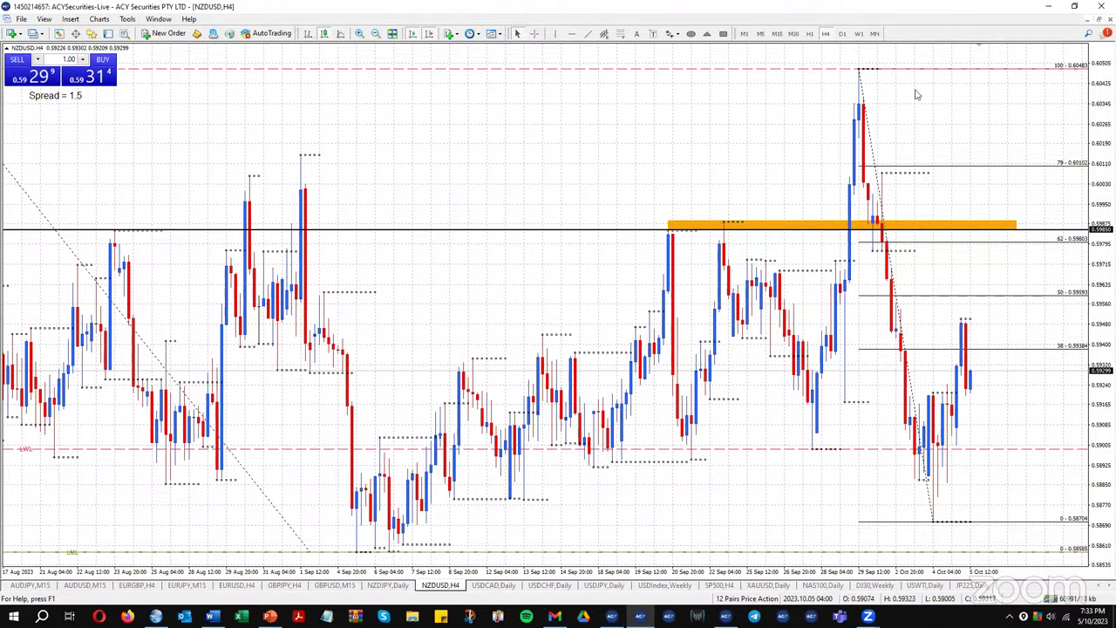
click(841, 33)
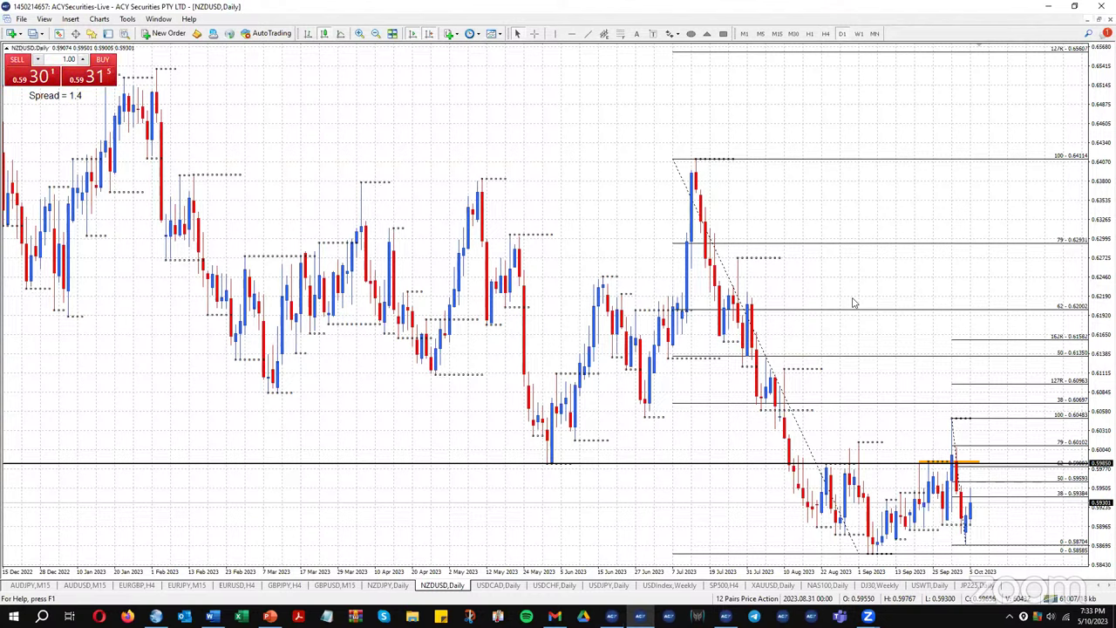
Add a horizontal line at the late August high on NZDUSD and set its value to 0.6015
click(825, 33)
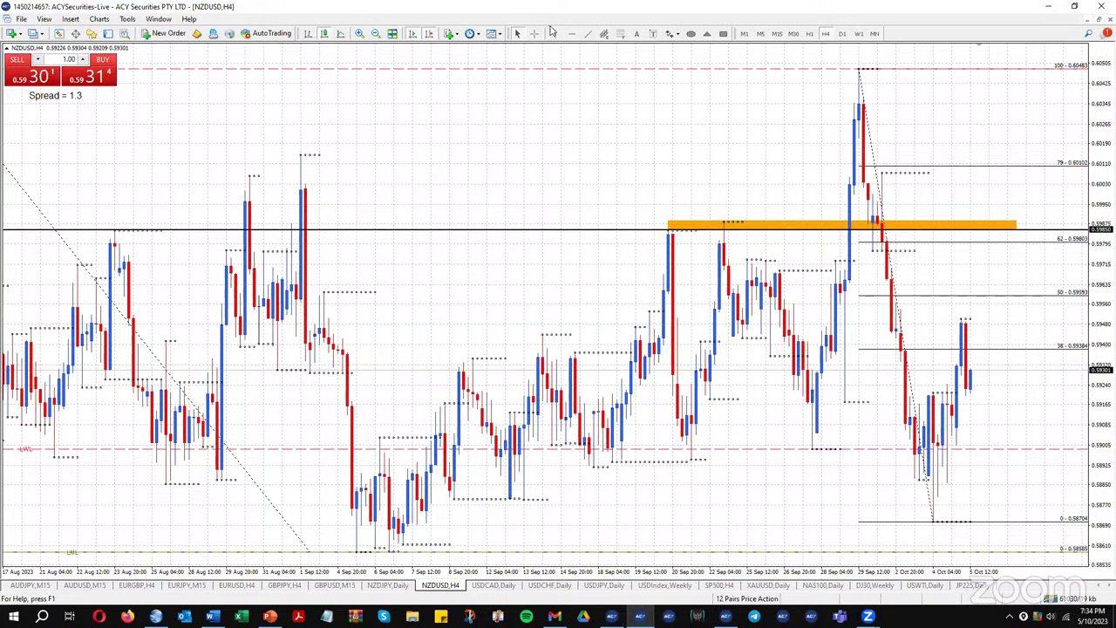
drag(388, 166, 258, 176)
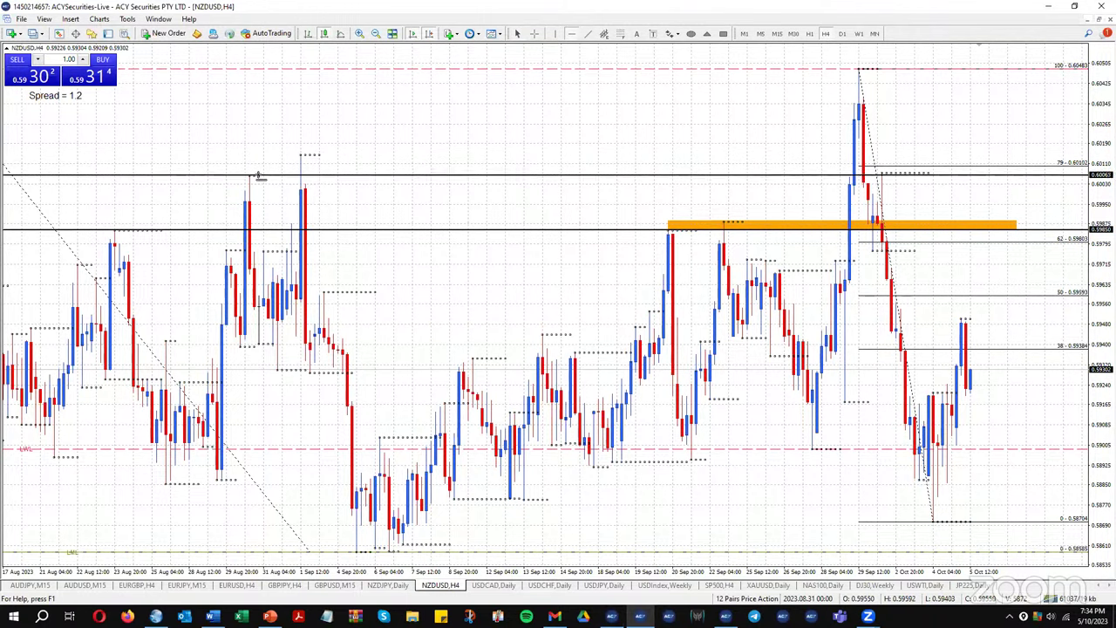
click(843, 34)
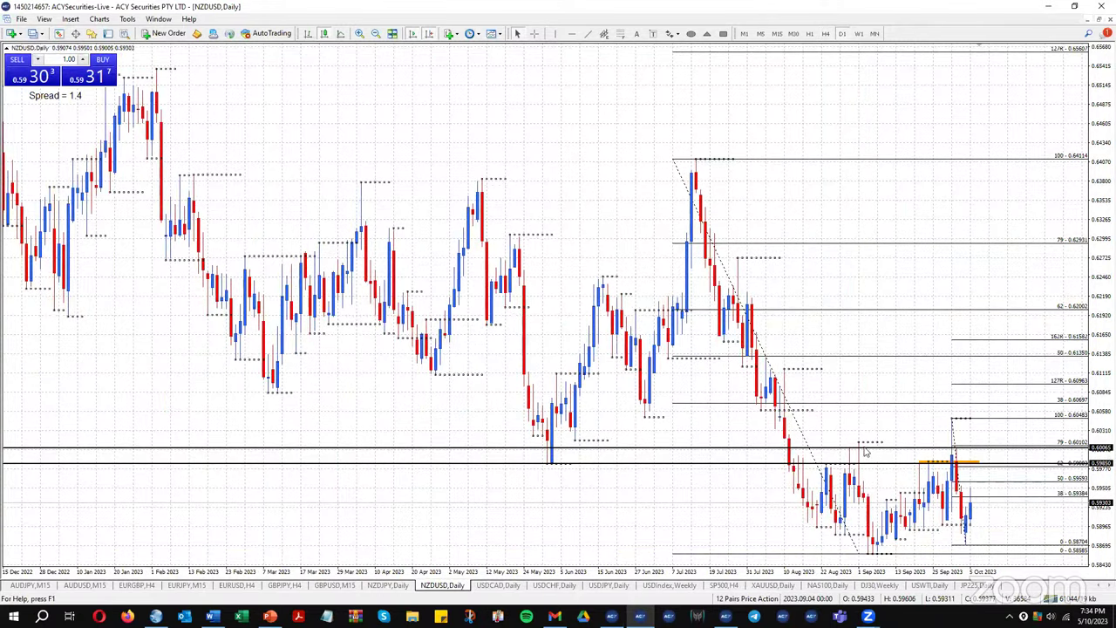
mouse_move(867, 444)
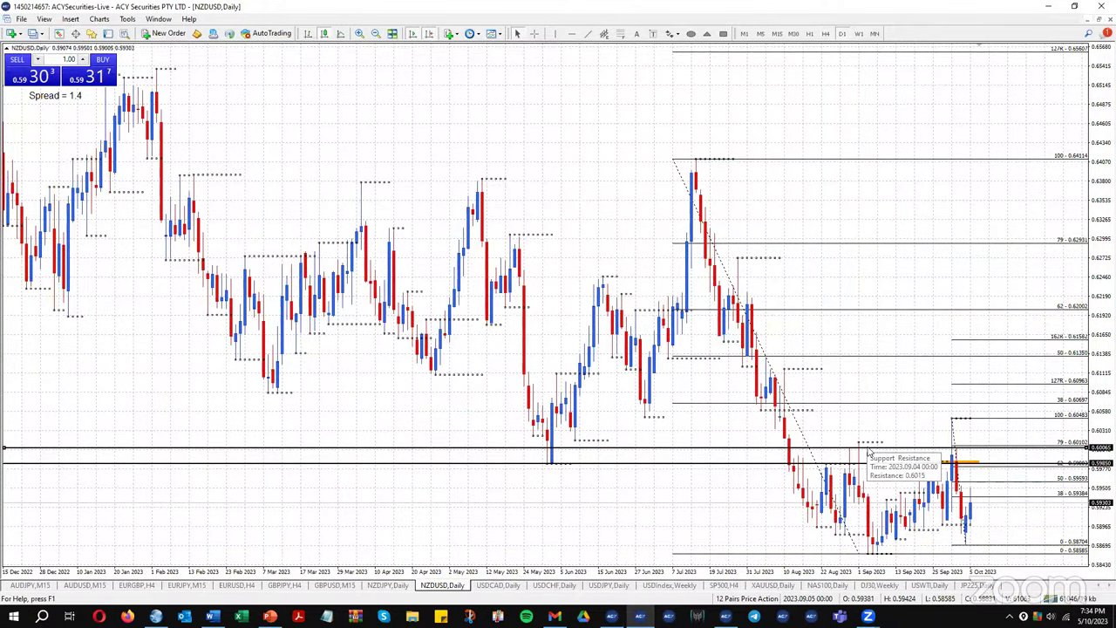
double_click(868, 450)
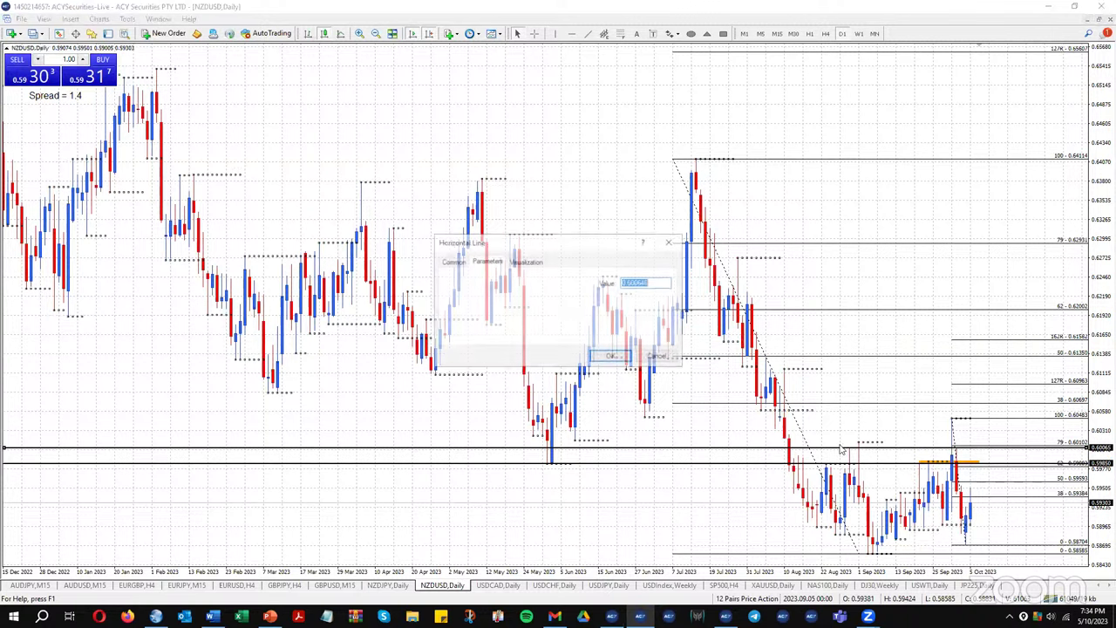
drag(640, 284, 695, 282)
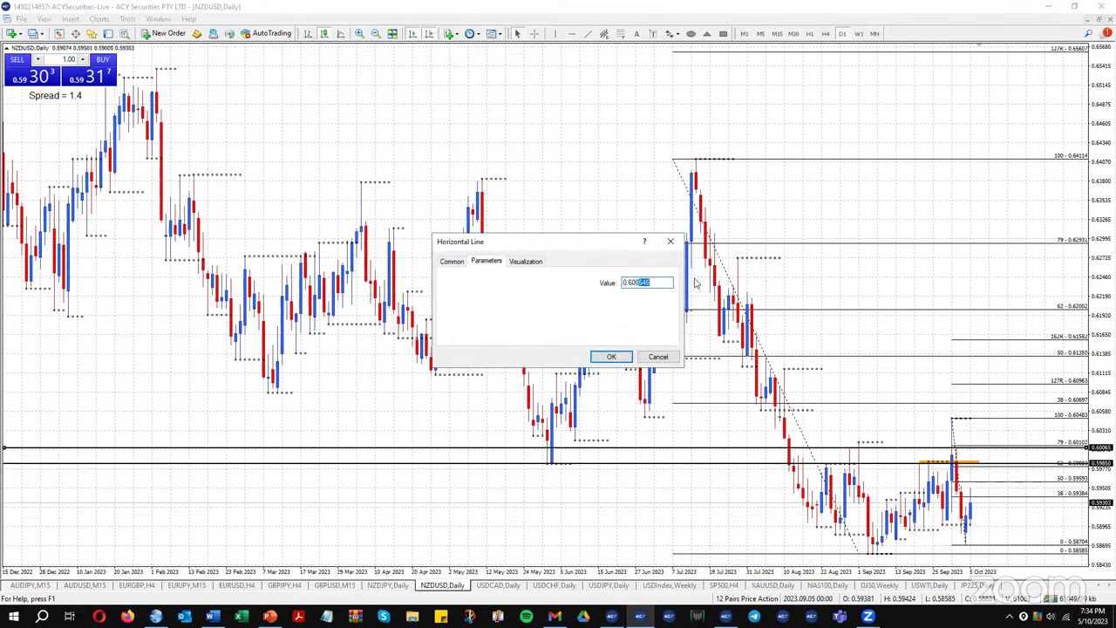
text(01)
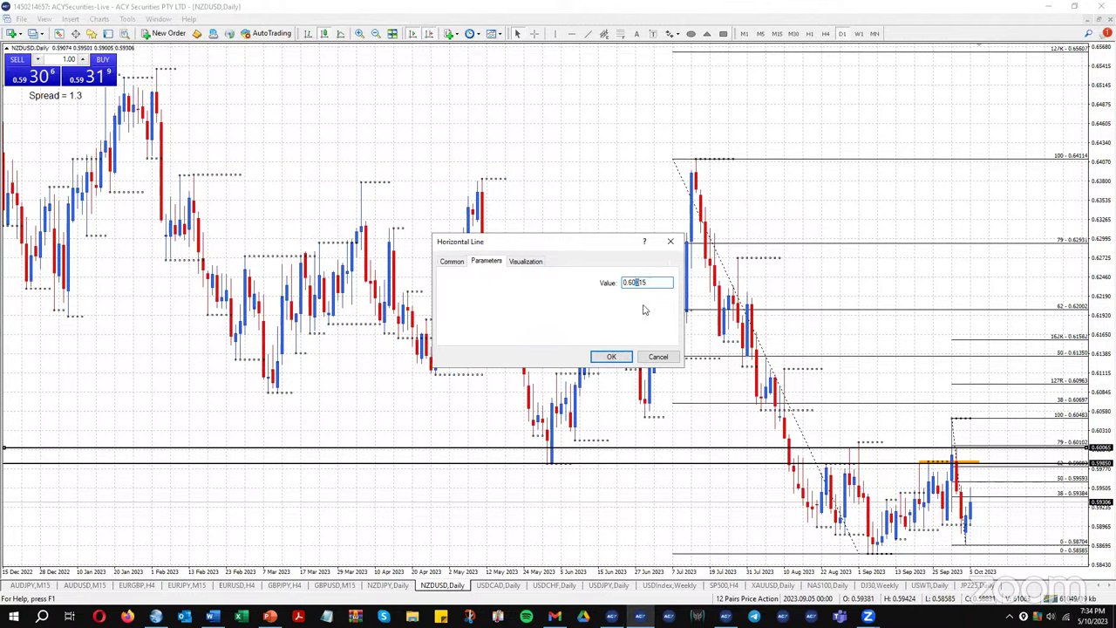
click(611, 357)
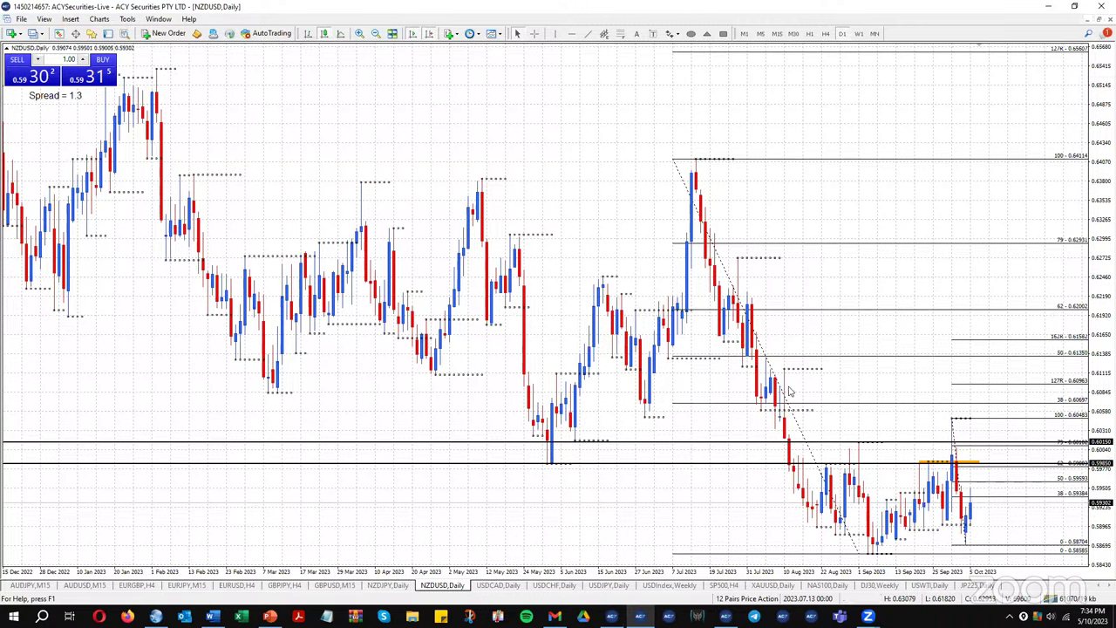
Draw an orange zone on NZDUSD H4 between the 0.60150 line and the 79 Fibonacci level, near the latest candles
click(826, 33)
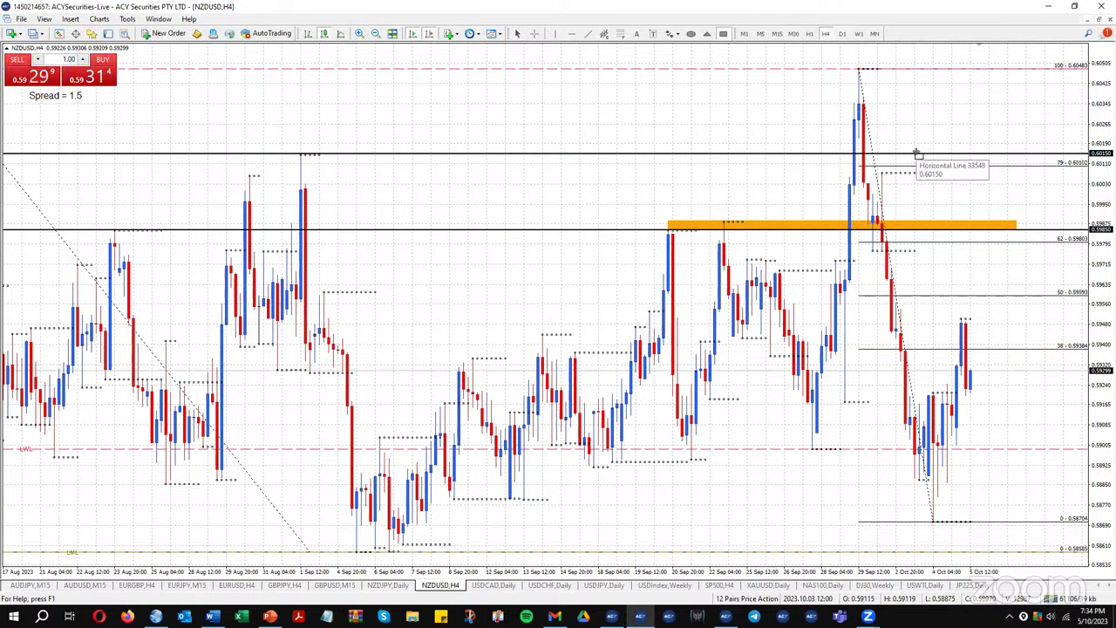
drag(919, 155, 1046, 169)
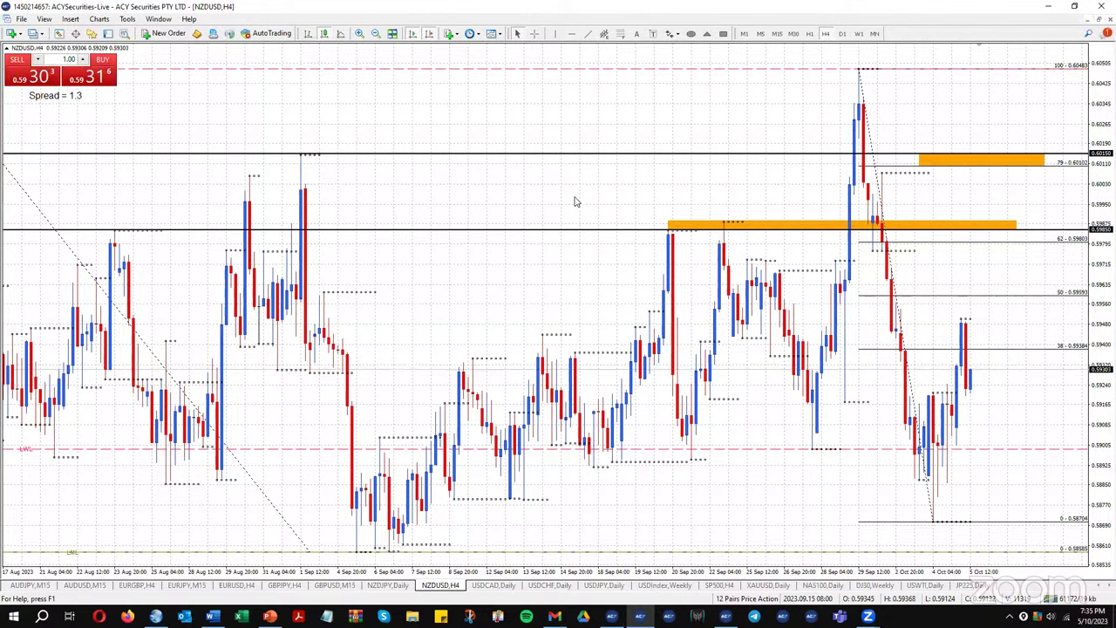
Compare USDCAD's daily rally and its horizontal levels with the USD Index weekly chart
click(504, 583)
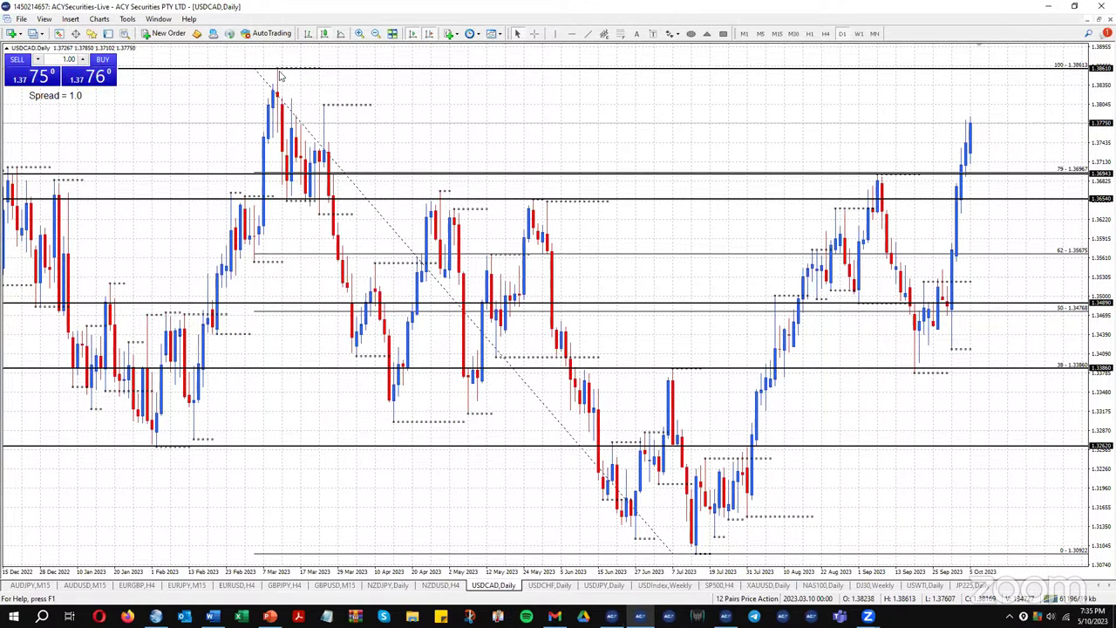
click(662, 584)
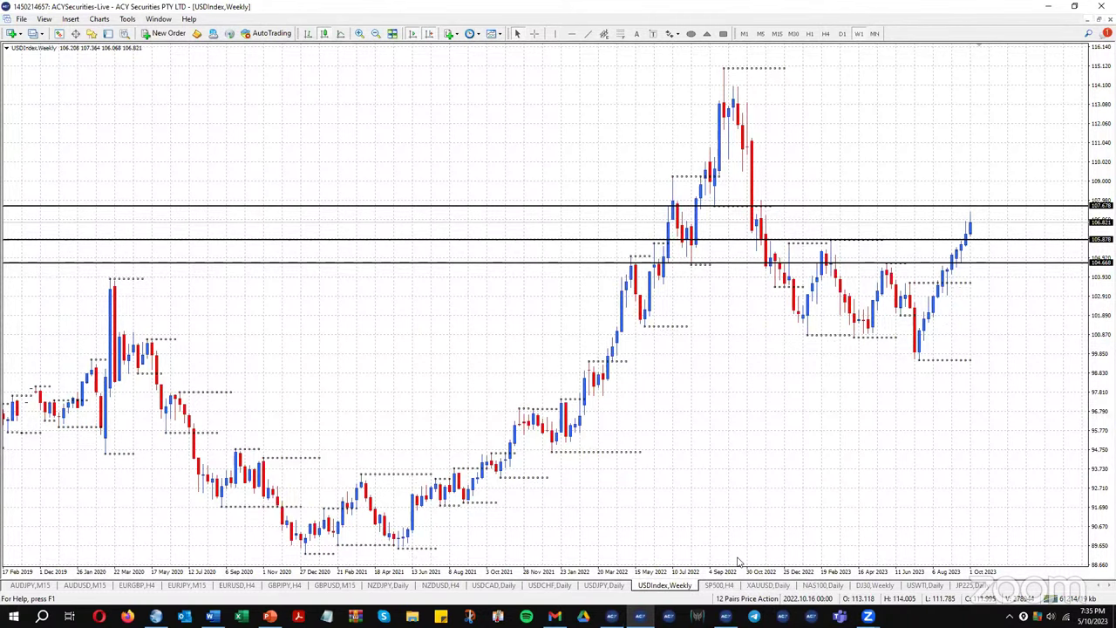
click(494, 586)
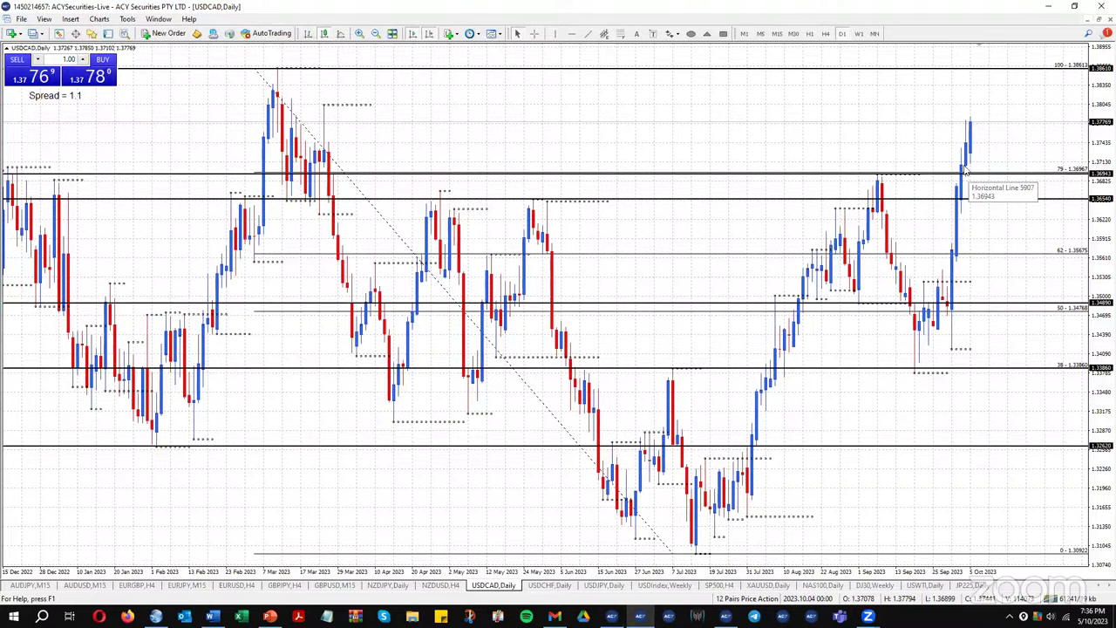
Draw a Fibonacci retracement on USDCAD H4 and anchor it from the recent low at 1.37109 to the latest high at 1.37850
click(825, 33)
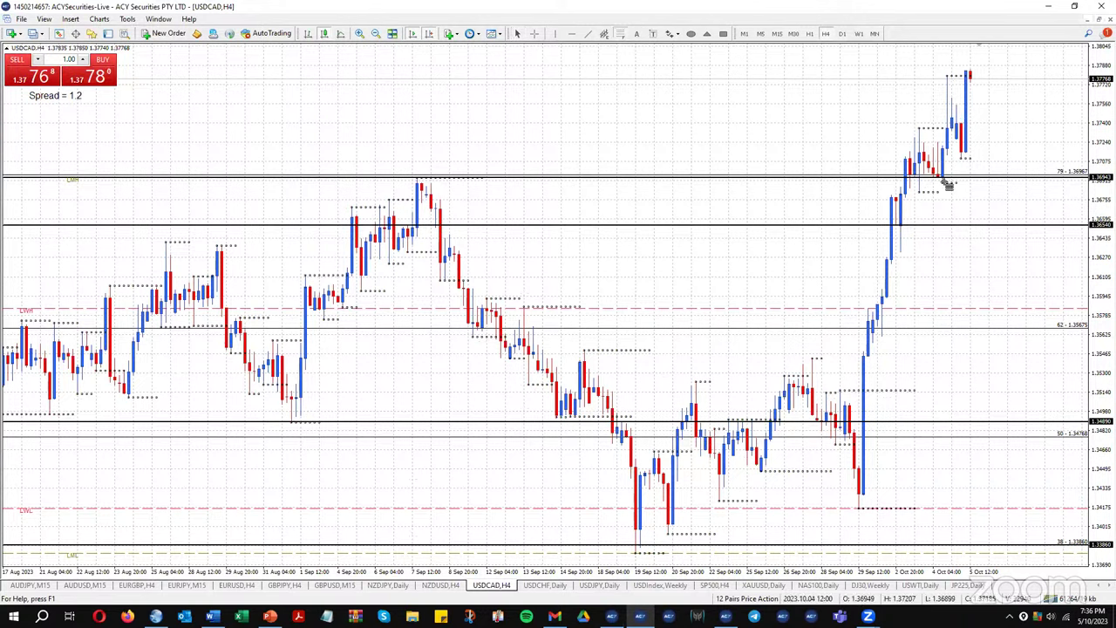
mouse_move(955, 180)
mouse_down()
mouse_move(948, 70)
mouse_move(967, 73)
mouse_up()
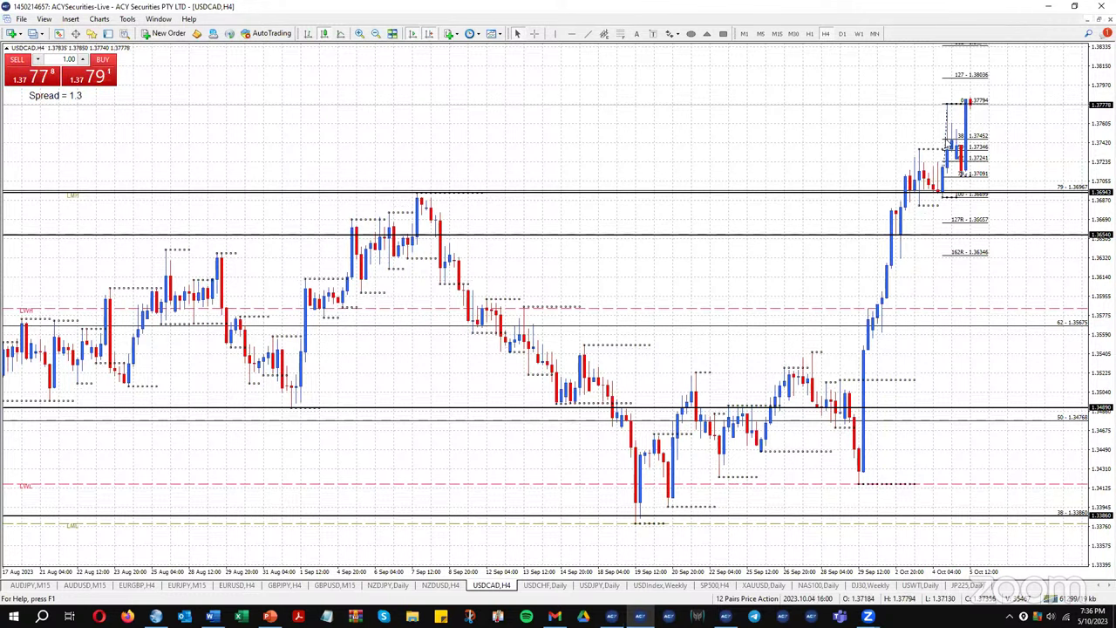
drag(948, 144, 963, 131)
drag(966, 81, 975, 113)
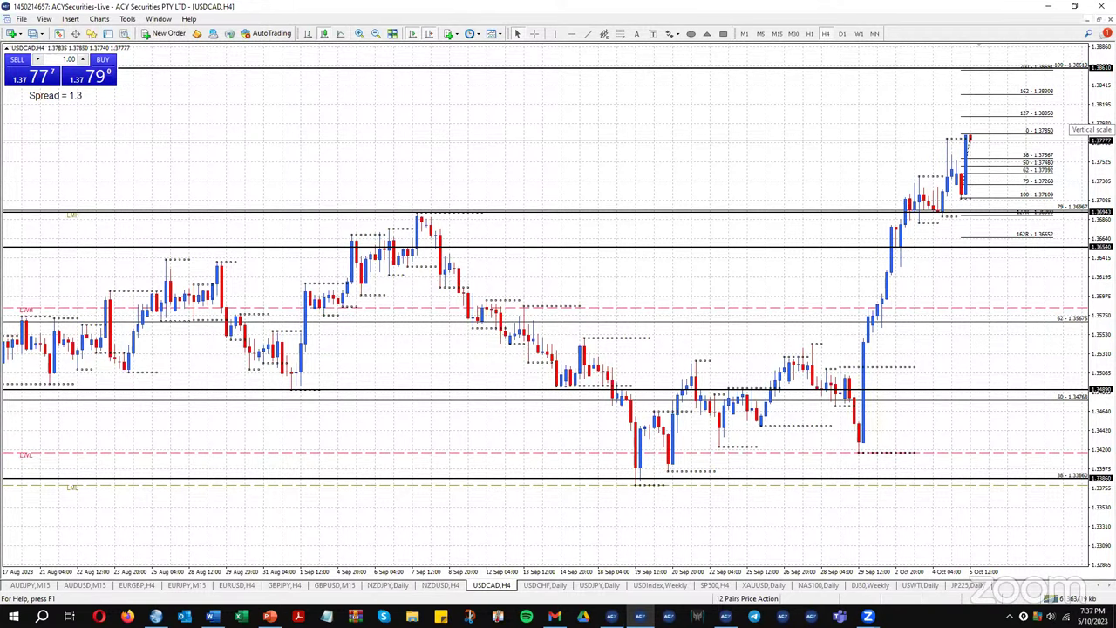
drag(1090, 131, 1092, 166)
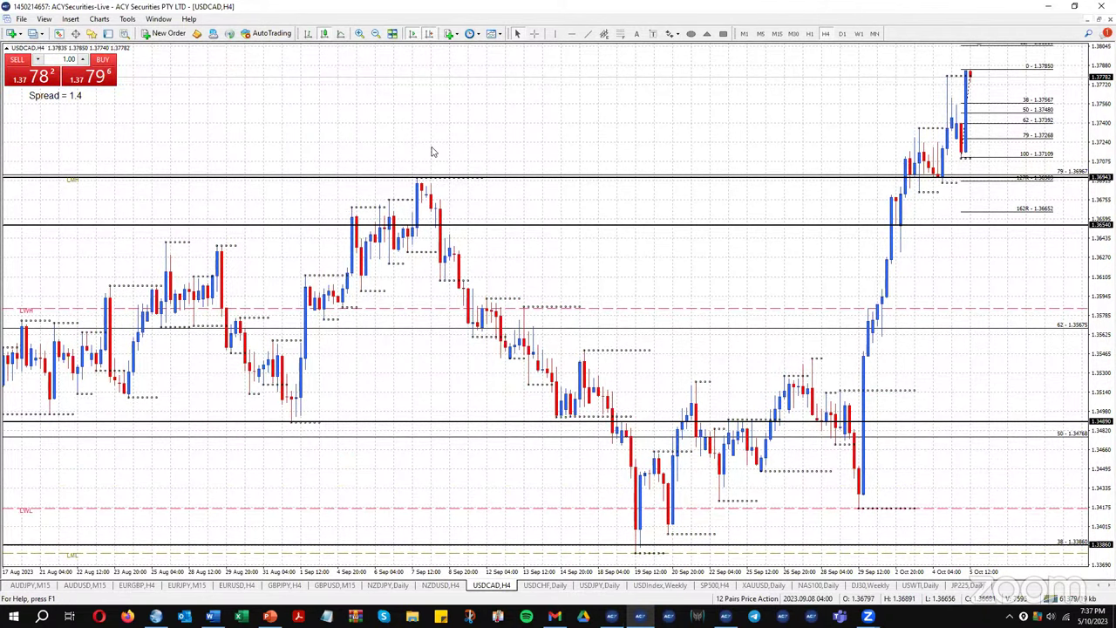
mouse_move(63, 183)
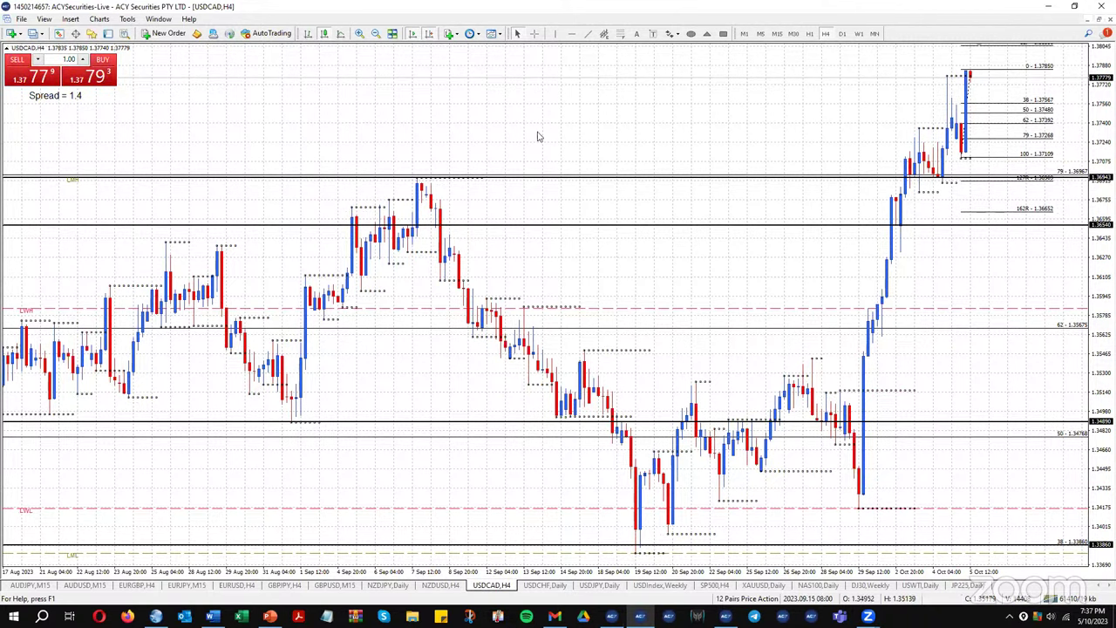
mouse_move(424, 185)
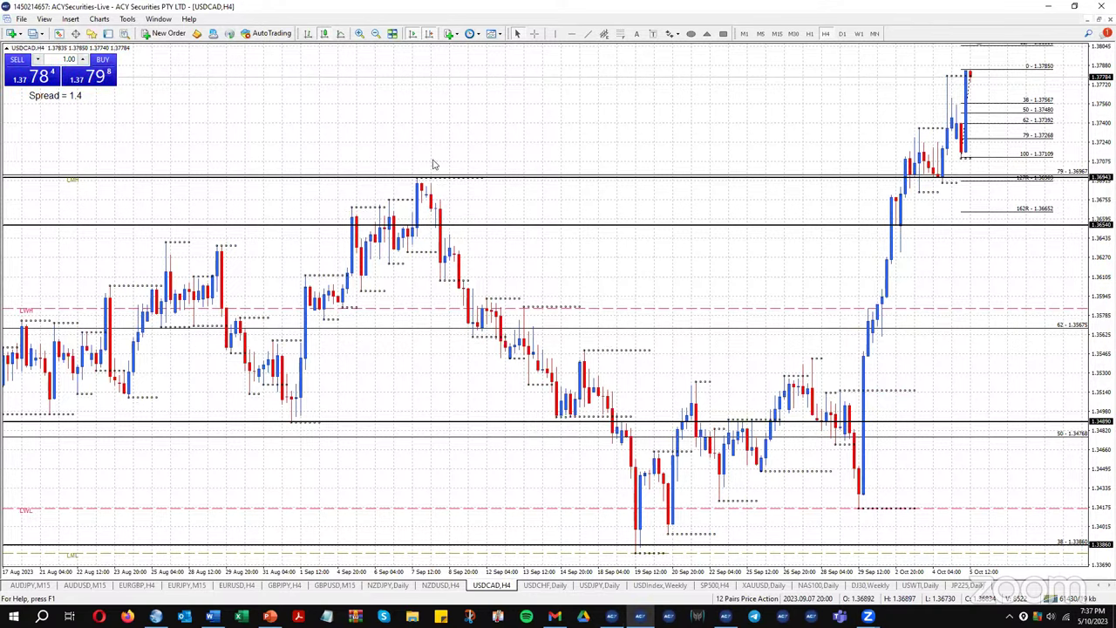
Examine USDCHF's rise against its horizontal lines and Fibonacci levels on the daily, monthly and weekly timeframes
click(545, 585)
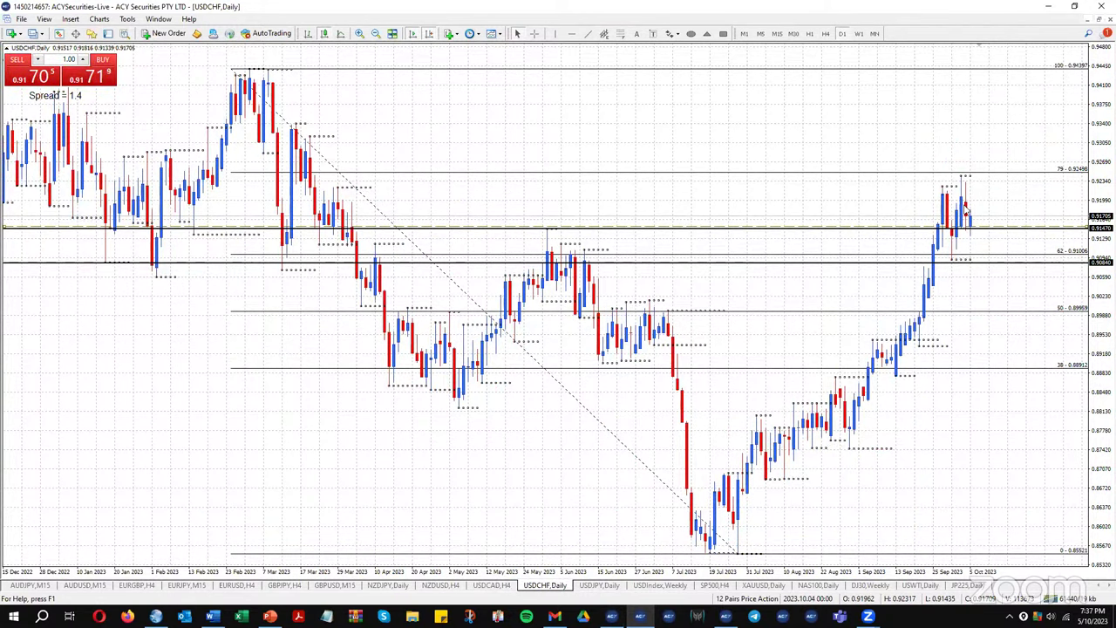
click(874, 33)
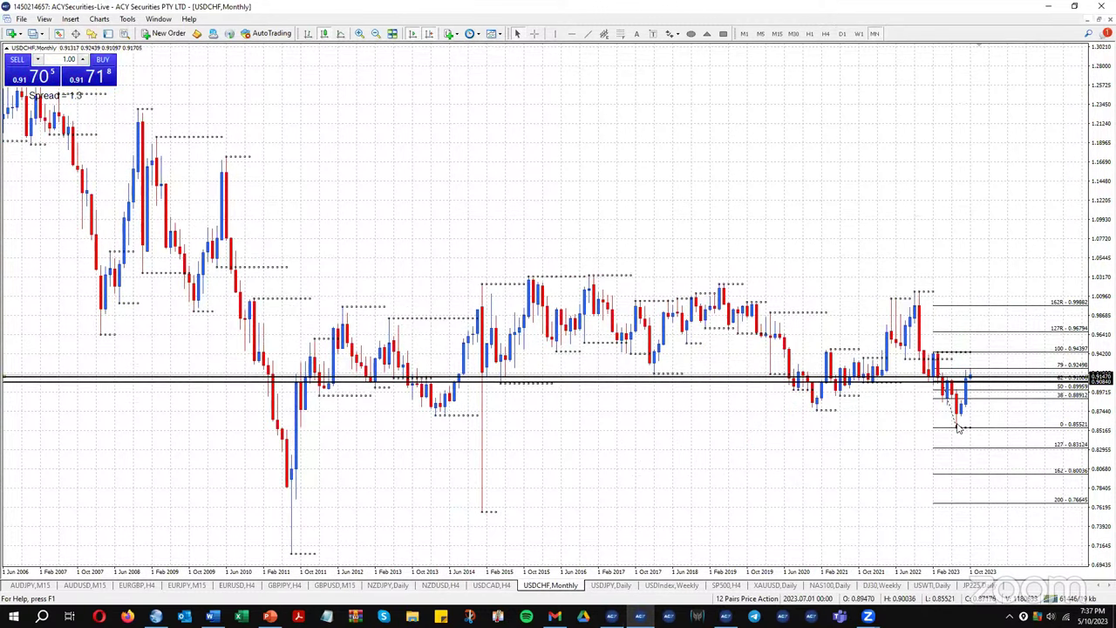
mouse_move(970, 377)
click(859, 33)
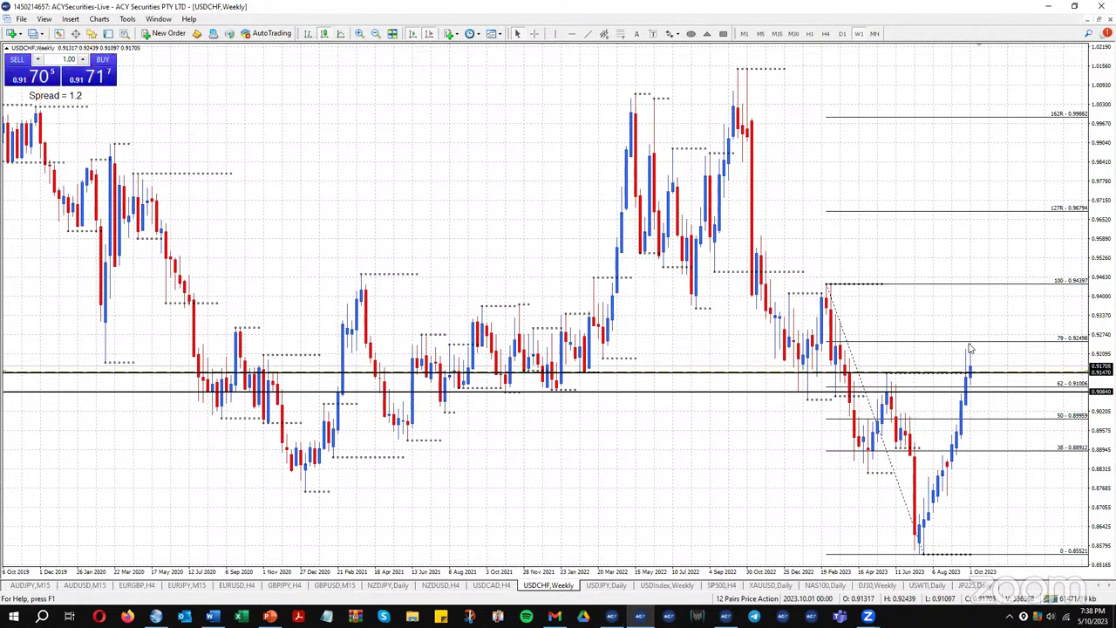
click(843, 34)
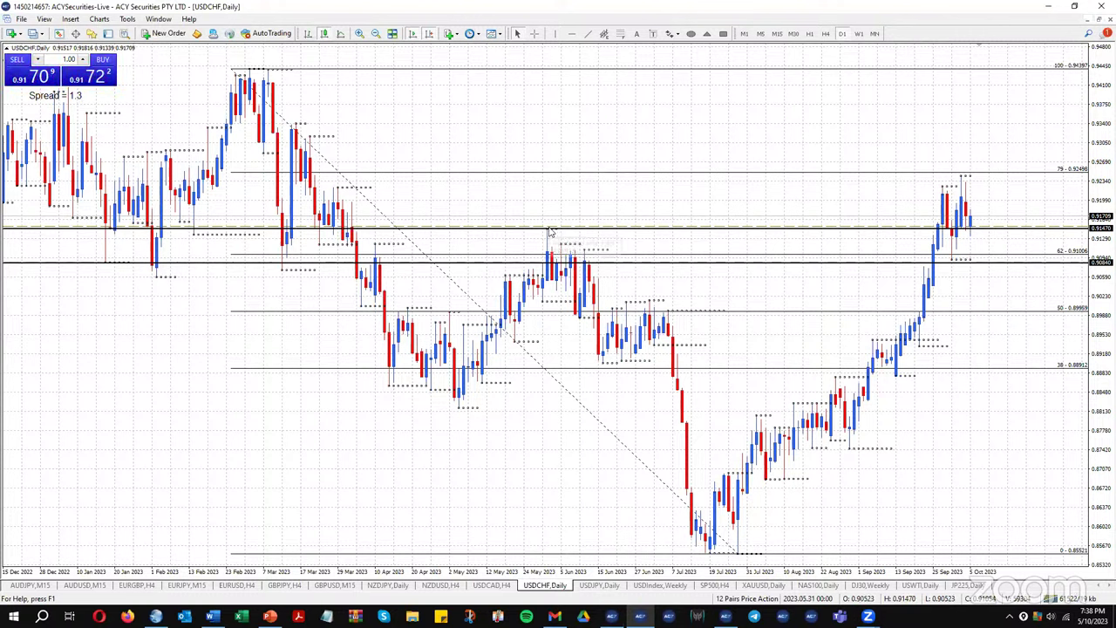
Draw a Fibonacci retracement on the USDCHF daily chart from the 0.90906 low to the 0.92439 high and view it on H4
mouse_move(956, 241)
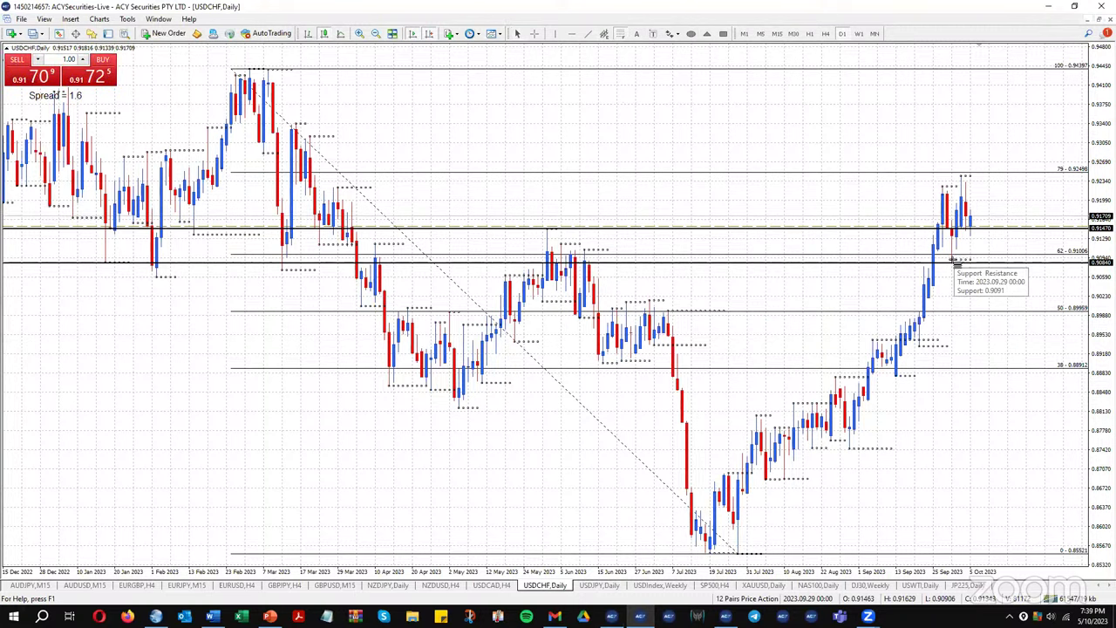
mouse_move(959, 258)
mouse_down()
mouse_move(980, 207)
mouse_move(958, 176)
mouse_up()
click(825, 33)
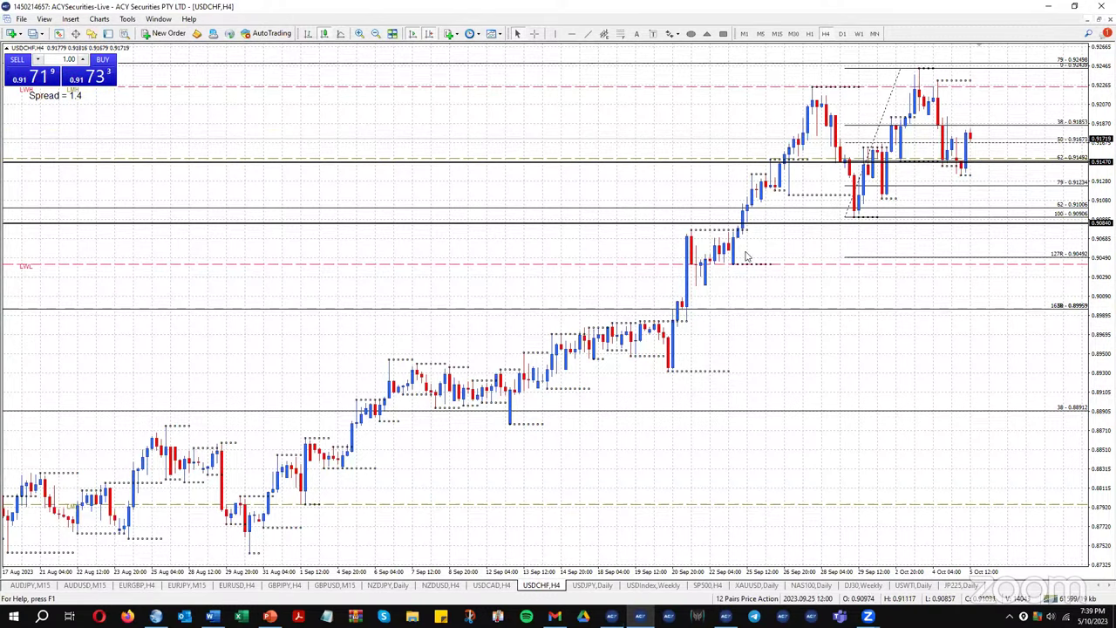
Examine USDCAD's recent candles around the 1.36943 horizontal line on the H4 and H1 timeframes
click(491, 585)
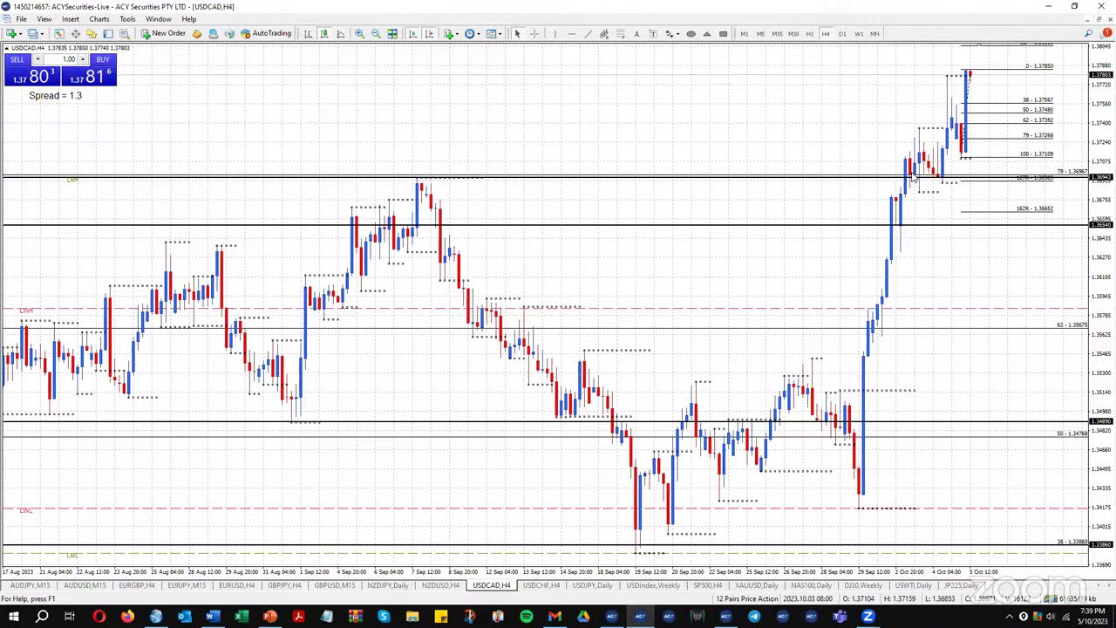
mouse_move(913, 178)
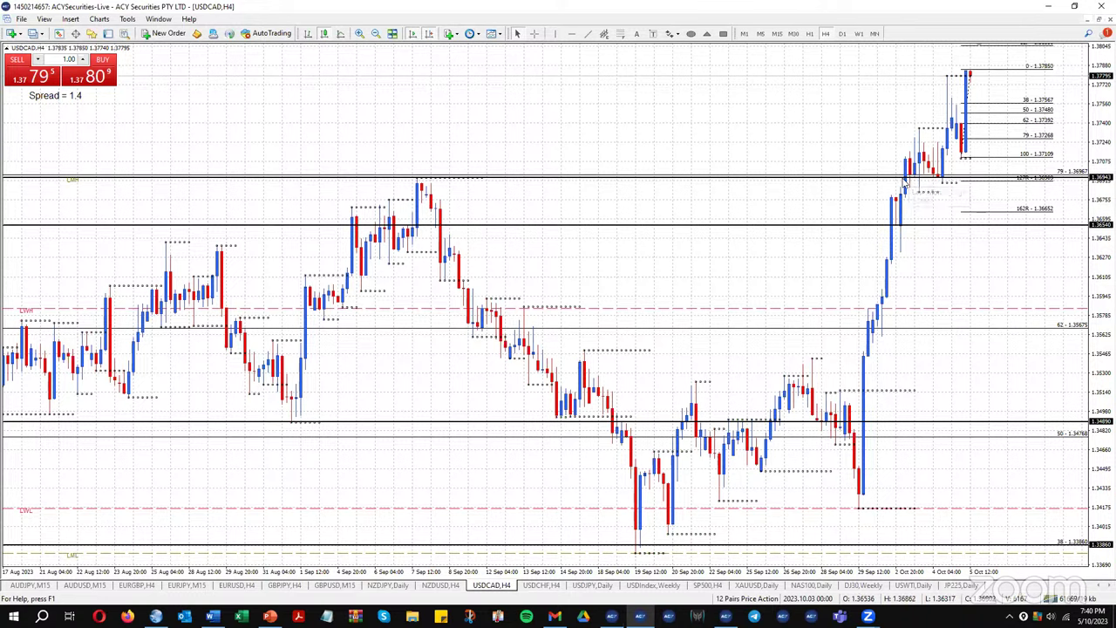
click(810, 35)
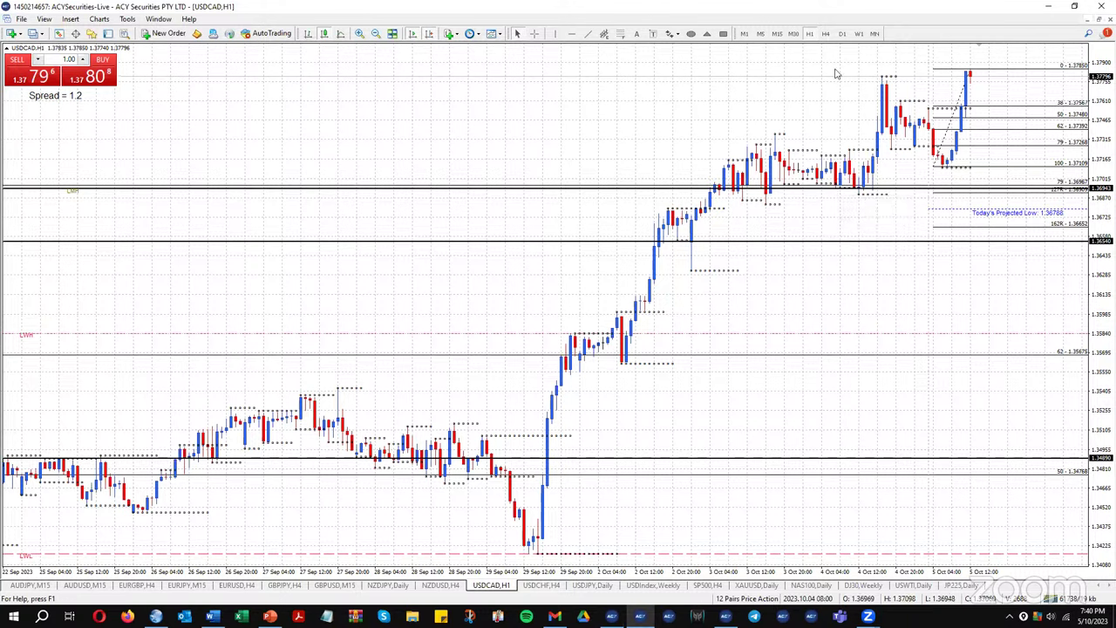
click(828, 33)
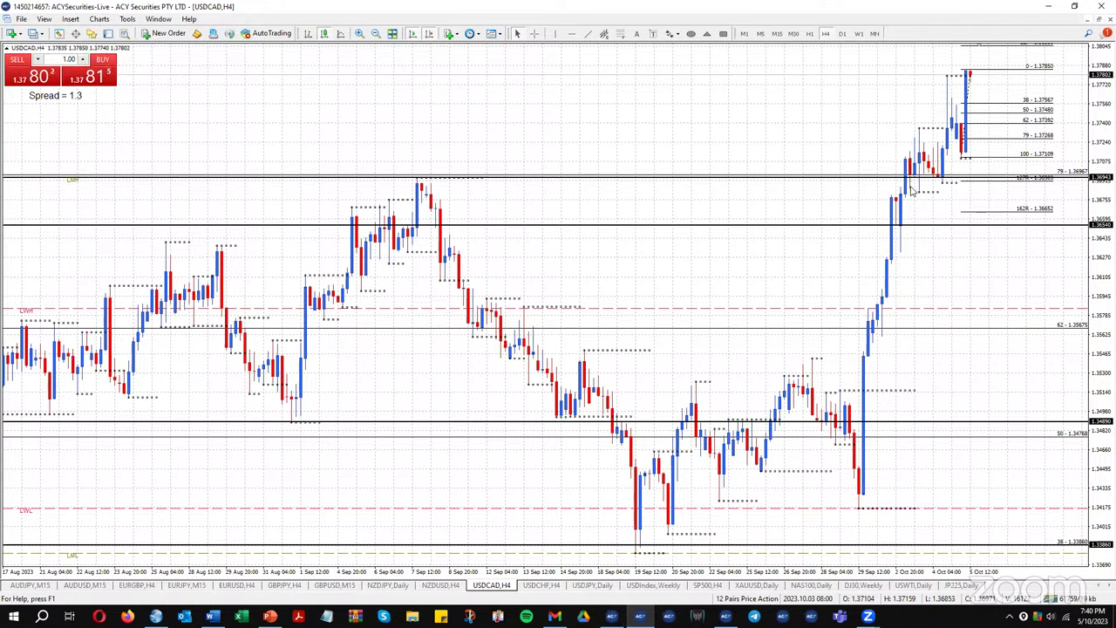
mouse_move(912, 182)
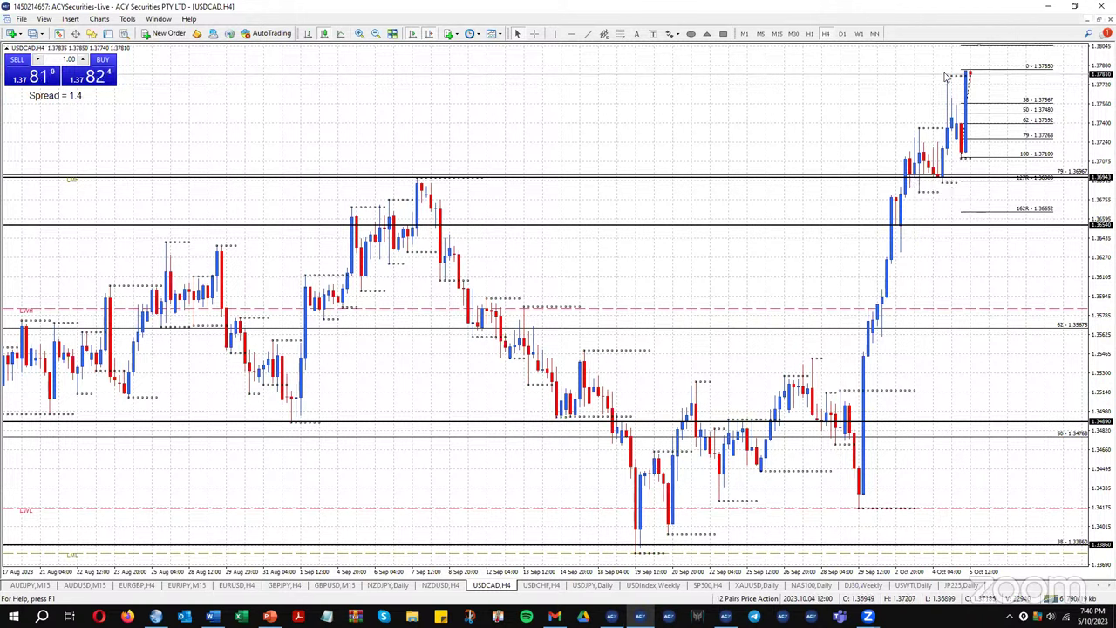
Draw a Fibonacci retracement on USDCHF M15 from the latest low at 0.91339 to the recent high at 0.91816
click(534, 585)
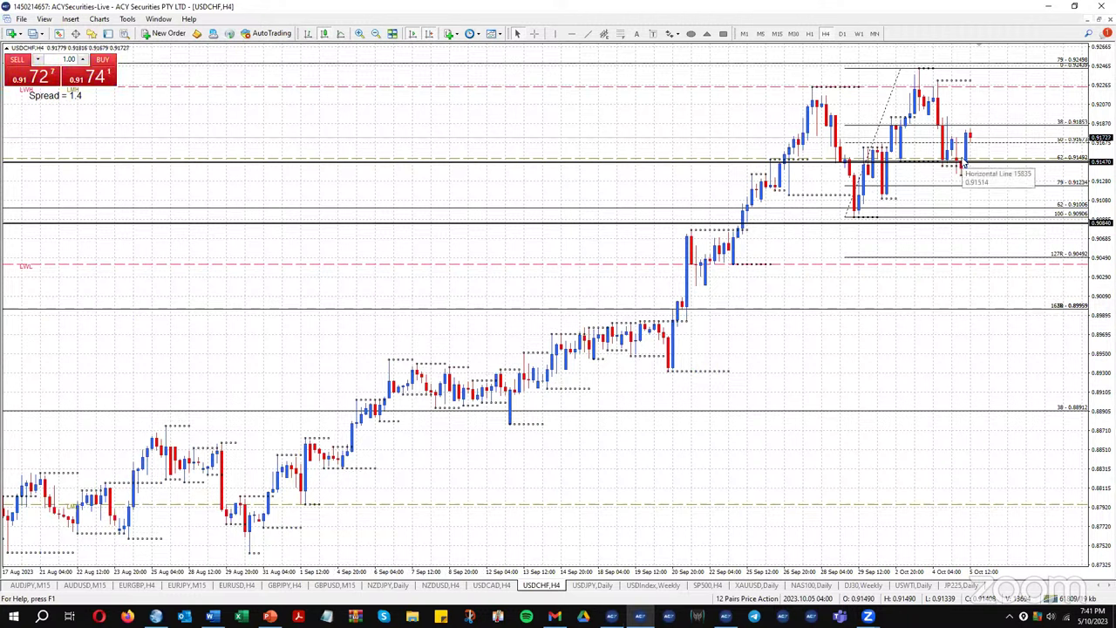
click(777, 34)
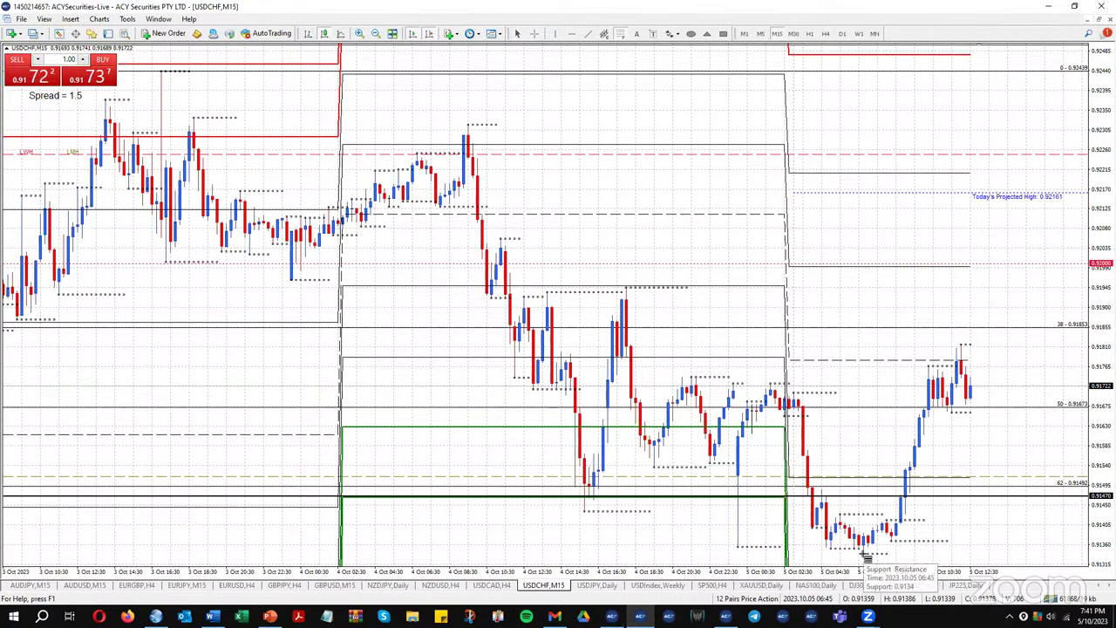
mouse_move(866, 552)
mouse_down()
mouse_move(921, 481)
mouse_move(961, 347)
mouse_up()
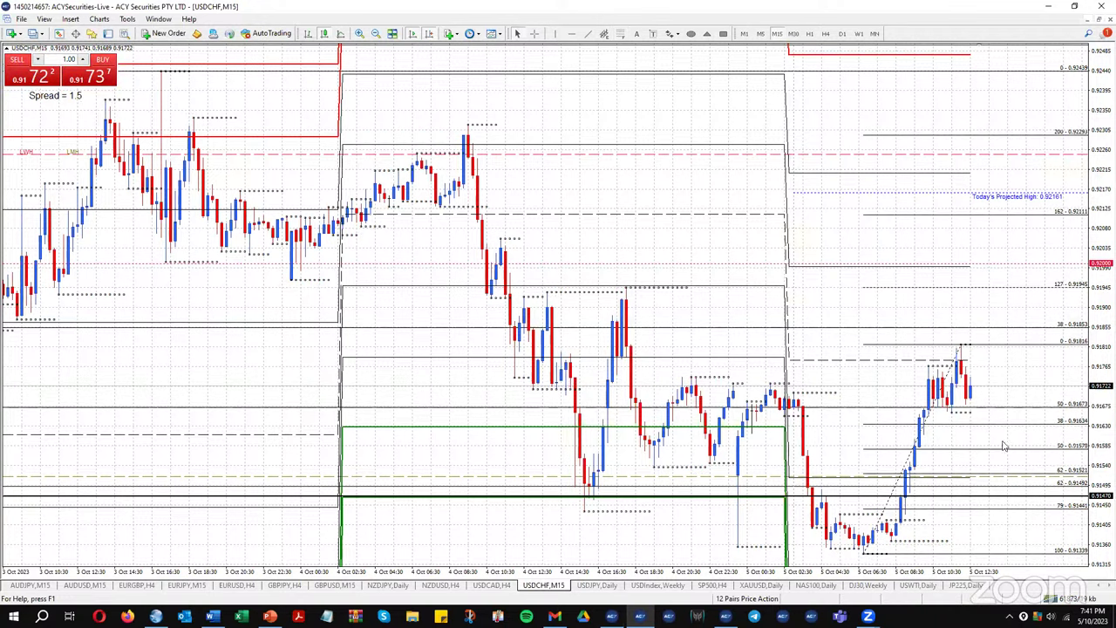
Draw a falling trendline from USDCHF's 0.91816 high to the 0.91470 line and an orange zone between that line and the 79 Fibonacci level
click(590, 35)
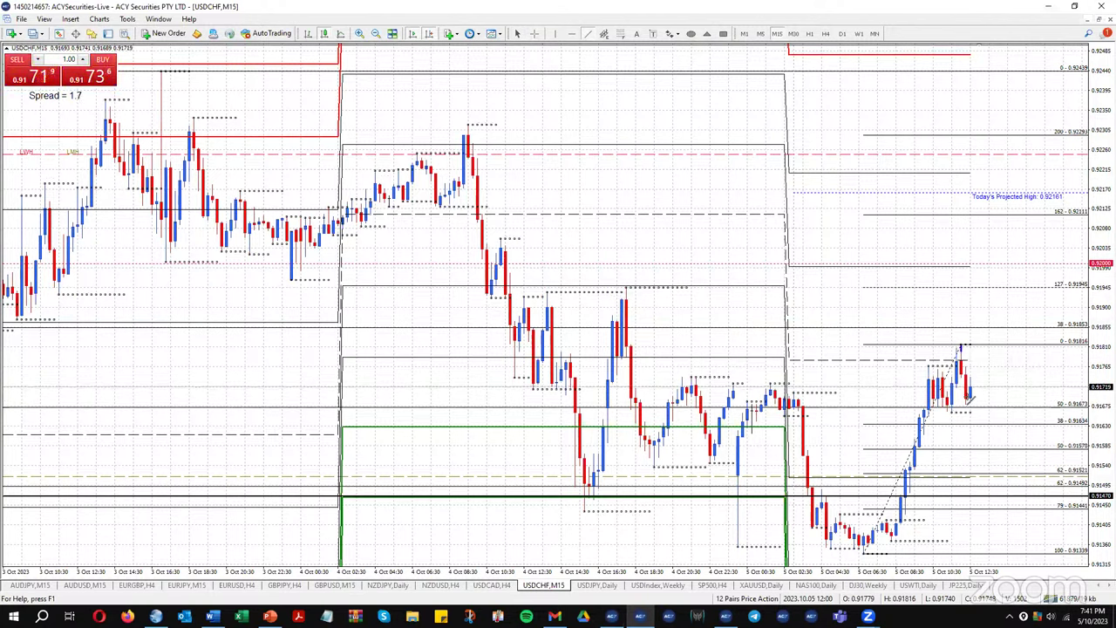
mouse_move(961, 346)
mouse_down()
mouse_move(1012, 489)
mouse_move(1006, 507)
mouse_move(1002, 495)
mouse_up()
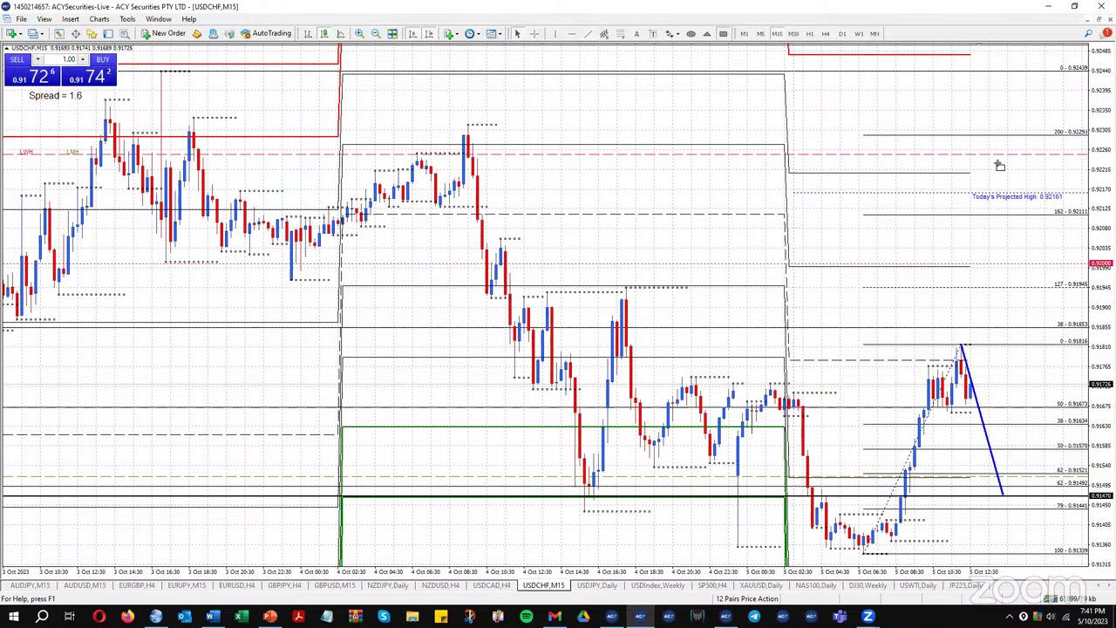
drag(998, 501, 1055, 512)
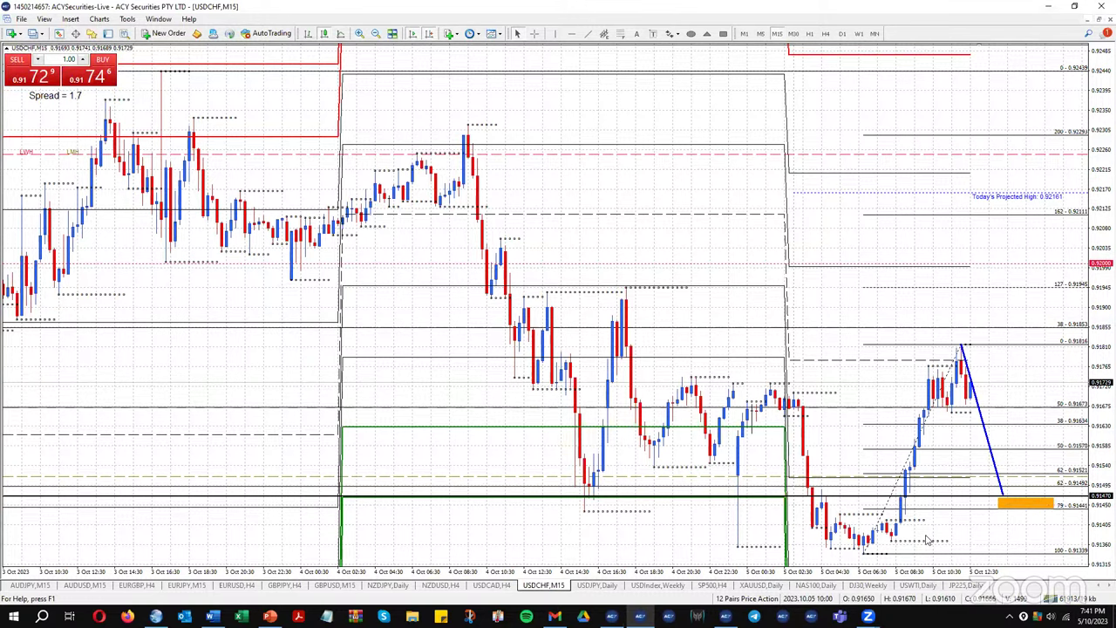
Review USDJPY's daily levels and draw a Fibonacci retracement on H4 from the 150.151 high to the 147.389 low
click(597, 585)
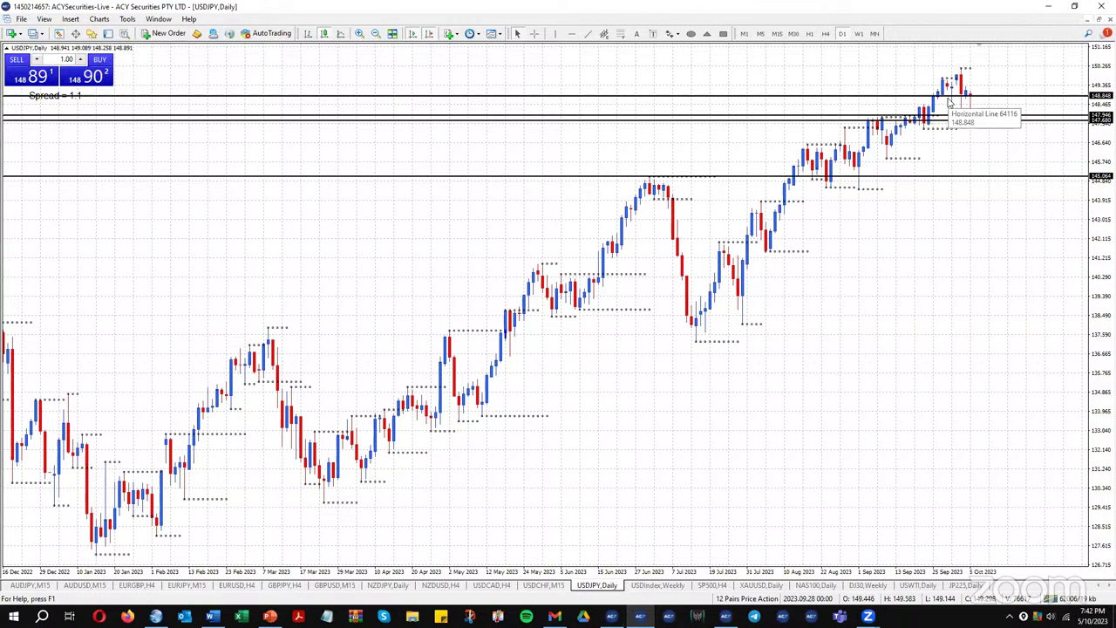
key(minus)
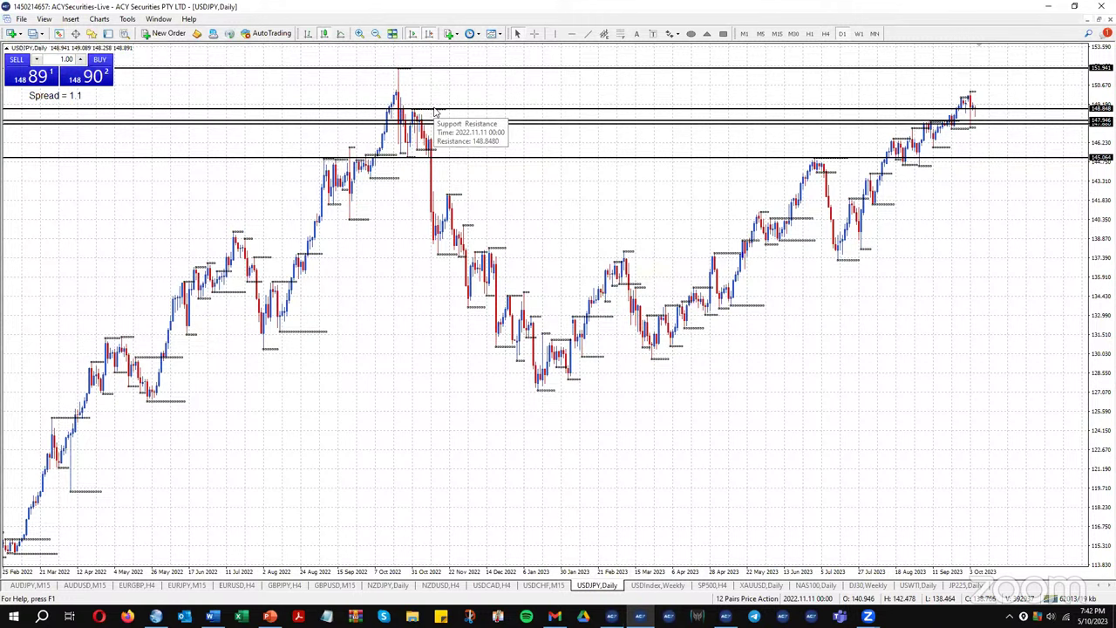
click(825, 37)
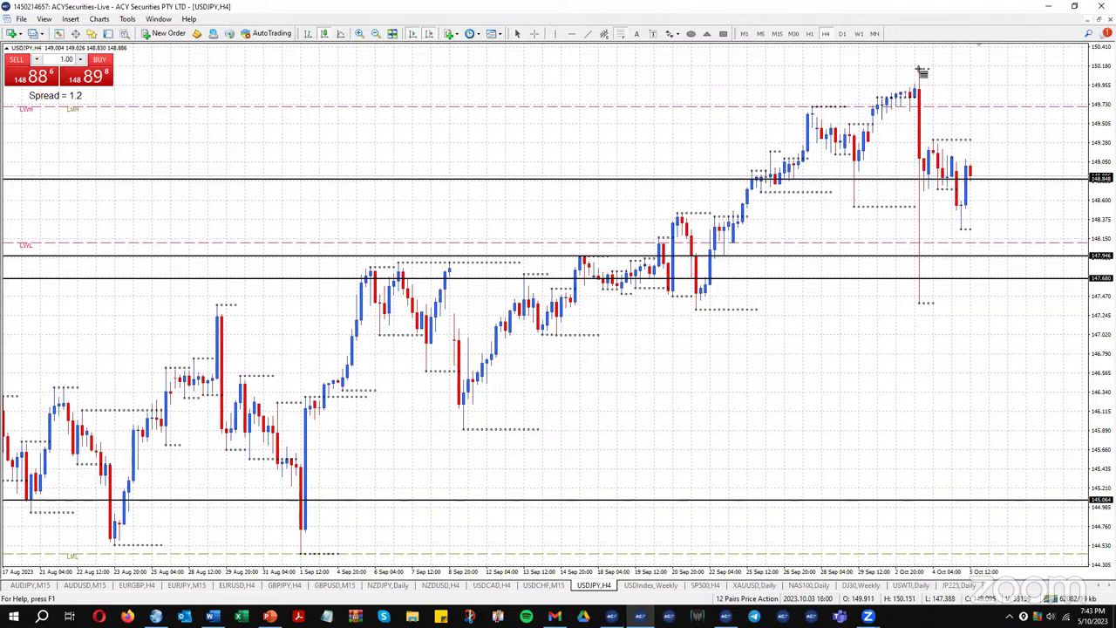
drag(923, 73, 935, 305)
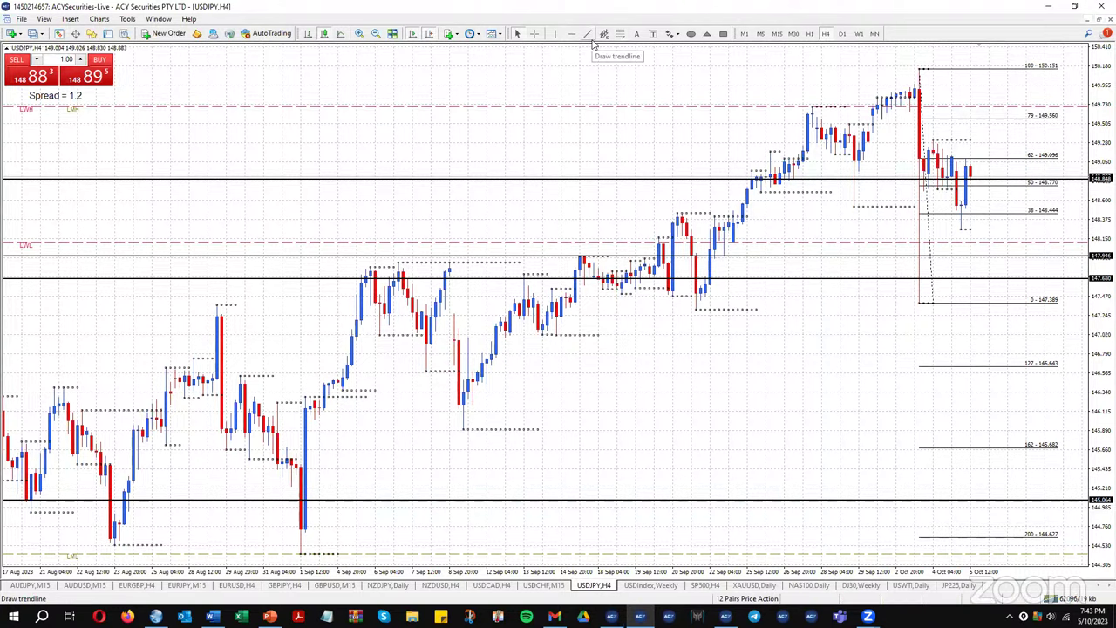
Draw an orange zone on USDJPY M15 at about 149.85, from the start of the 3 October drop to past the latest candle
click(777, 33)
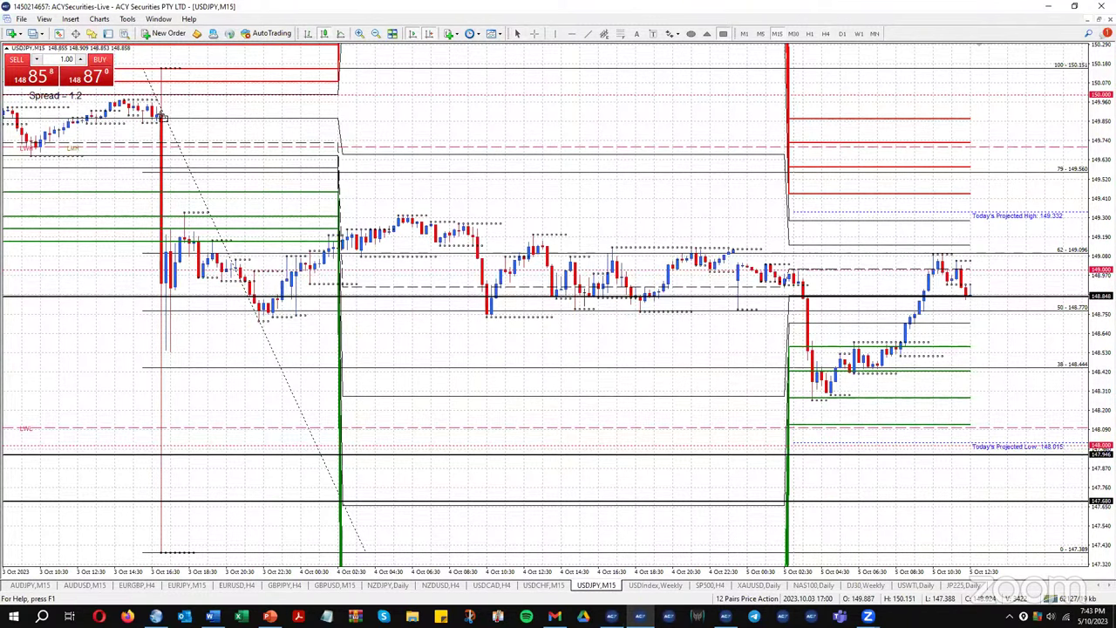
drag(161, 116, 1000, 125)
drag(1002, 125, 1022, 128)
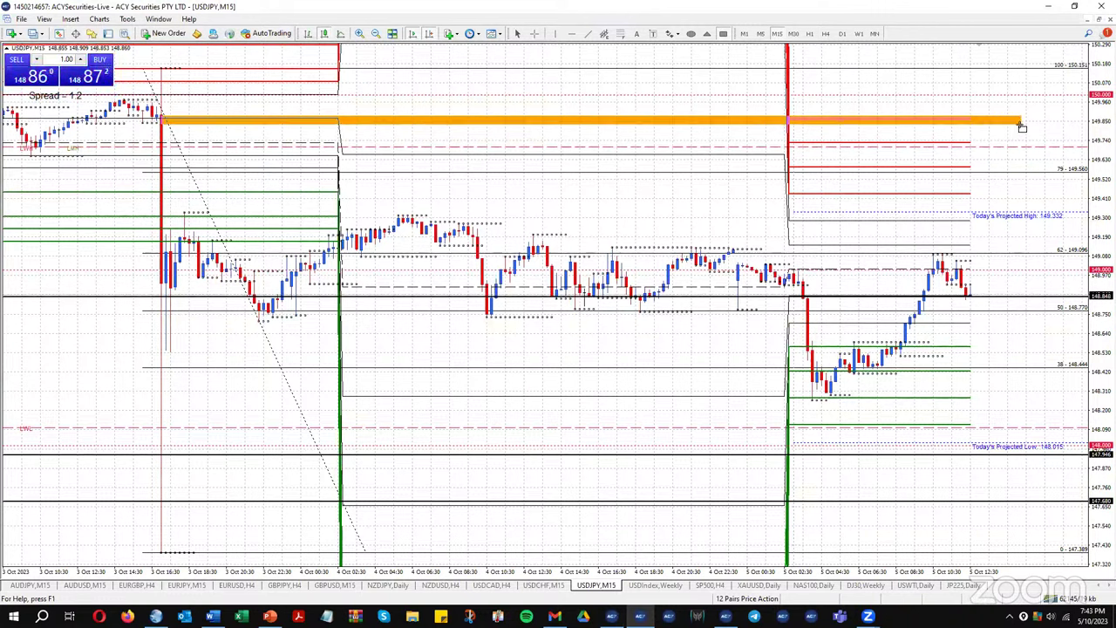
drag(1022, 127, 1019, 129)
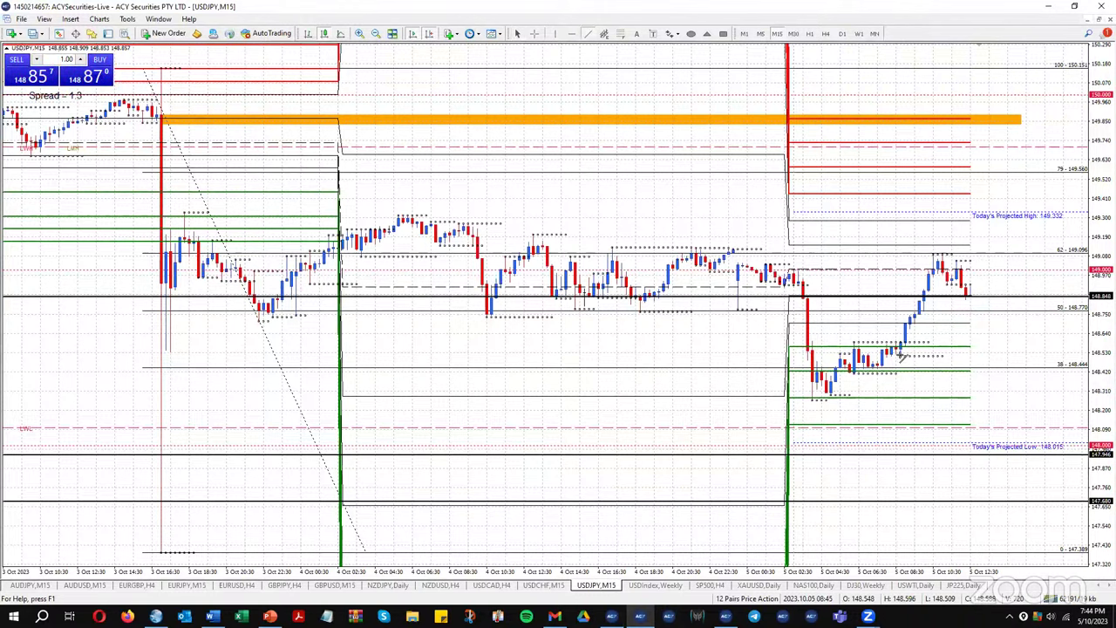
Draw a rising trendline from USDJPY's low near 148.51 to about 149.14 and an orange zone just above the 62 Fibonacci level
mouse_move(900, 356)
mouse_down()
mouse_move(952, 312)
mouse_move(975, 245)
mouse_up()
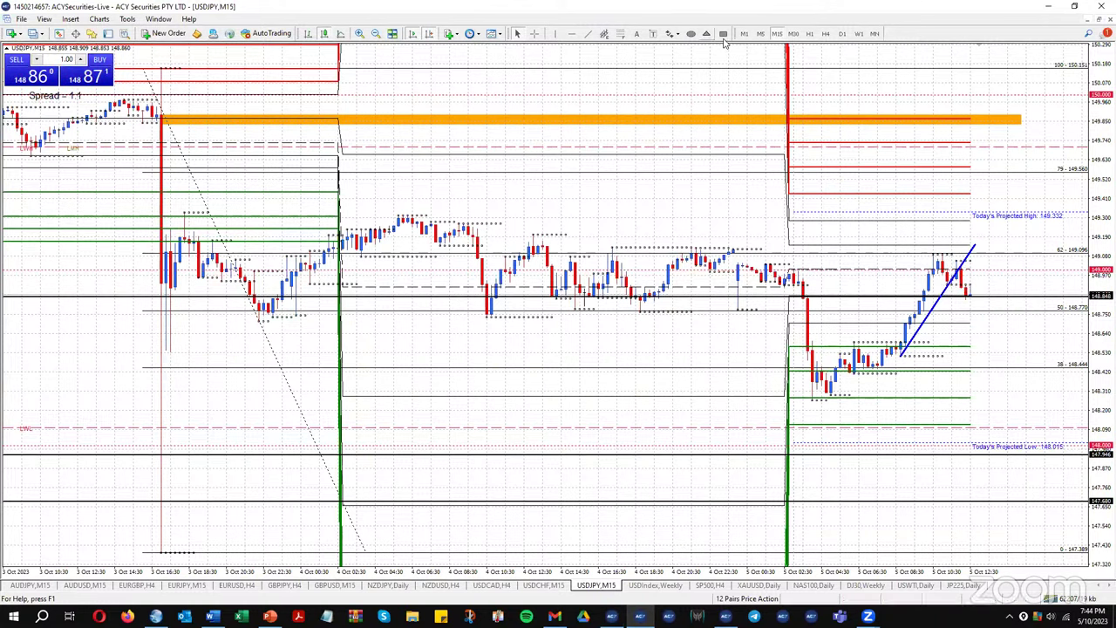
drag(534, 234, 978, 251)
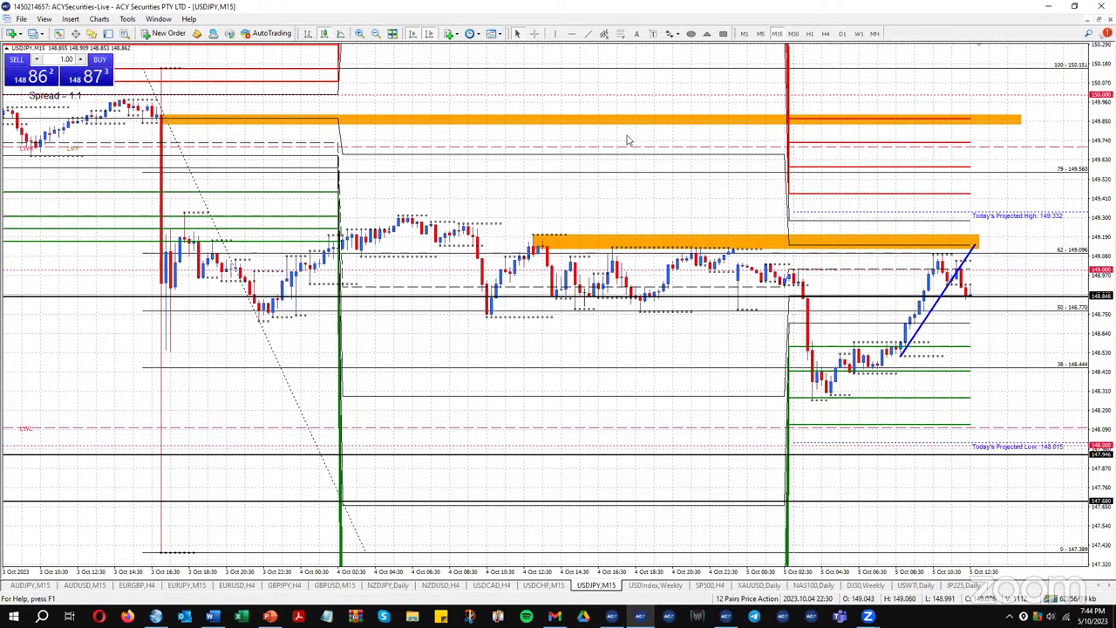
Measure the distance from USDJPY's current price to the 4 October highs and to the latest swing high with the crosshair
click(535, 33)
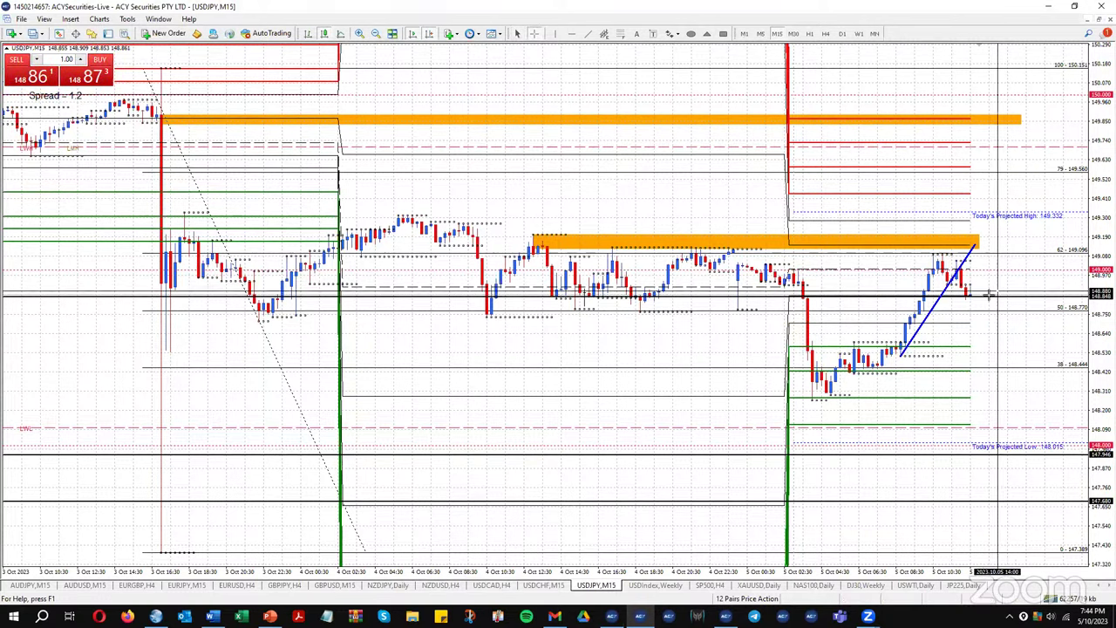
drag(981, 296, 400, 207)
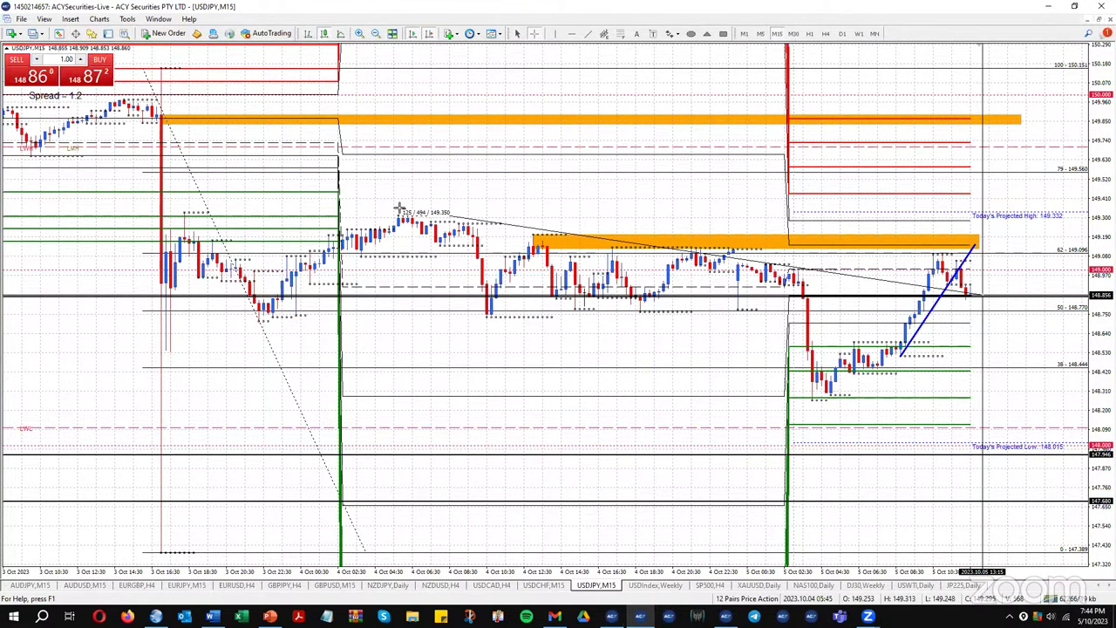
drag(400, 205, 402, 211)
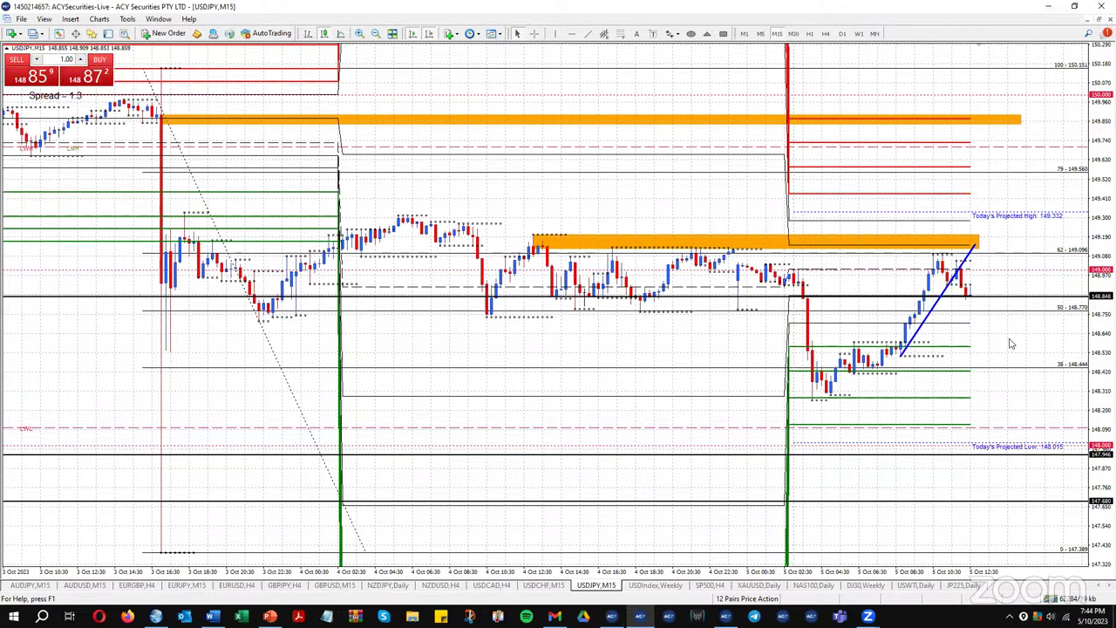
middle_click(1064, 297)
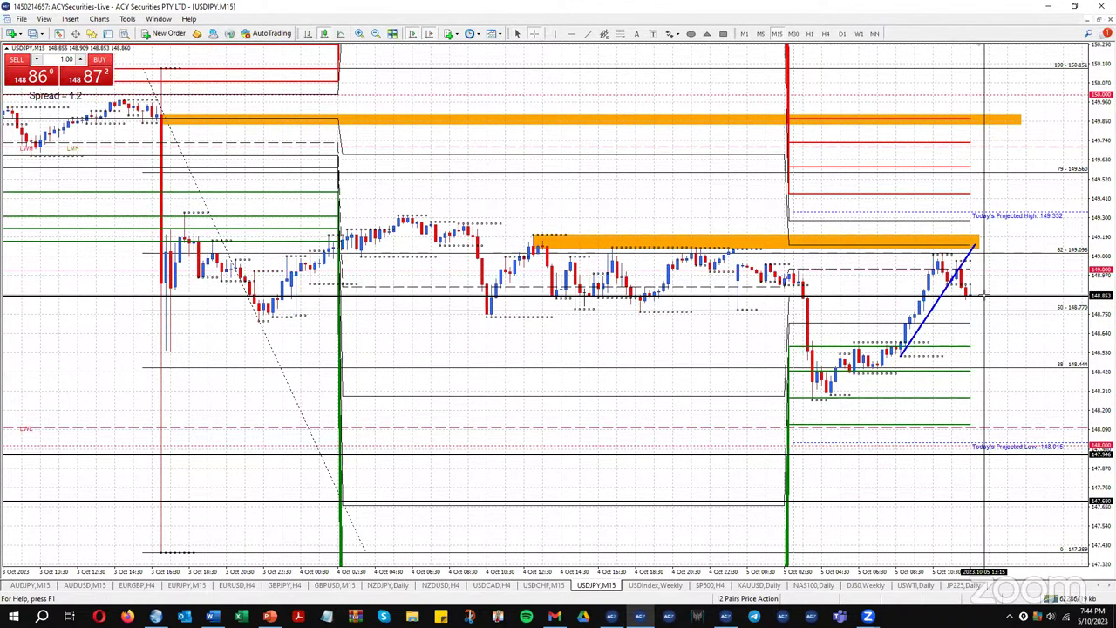
drag(977, 279, 940, 252)
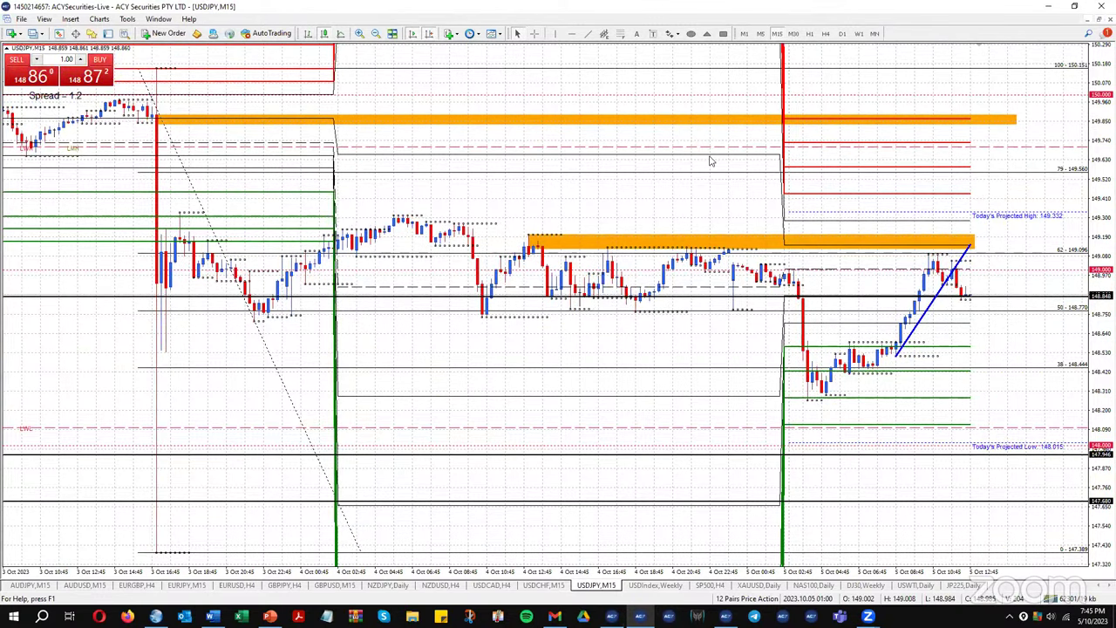
Draw a short rising trendline from USDJPY's current price and extend it to the lower edge of the nearer orange zone, about 149.13
click(587, 33)
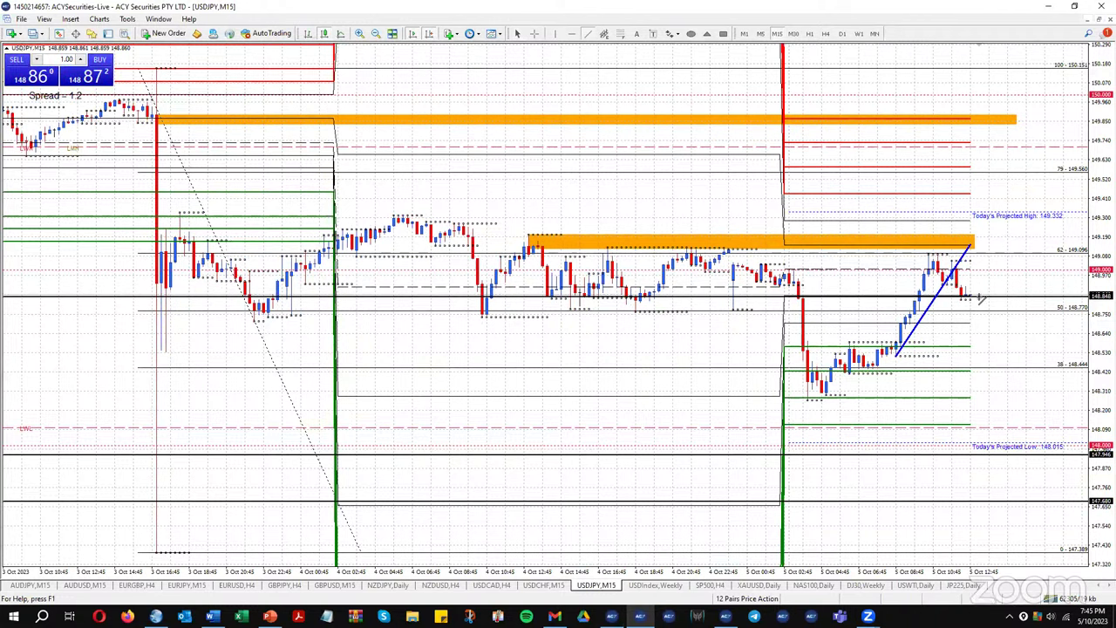
drag(980, 295, 995, 268)
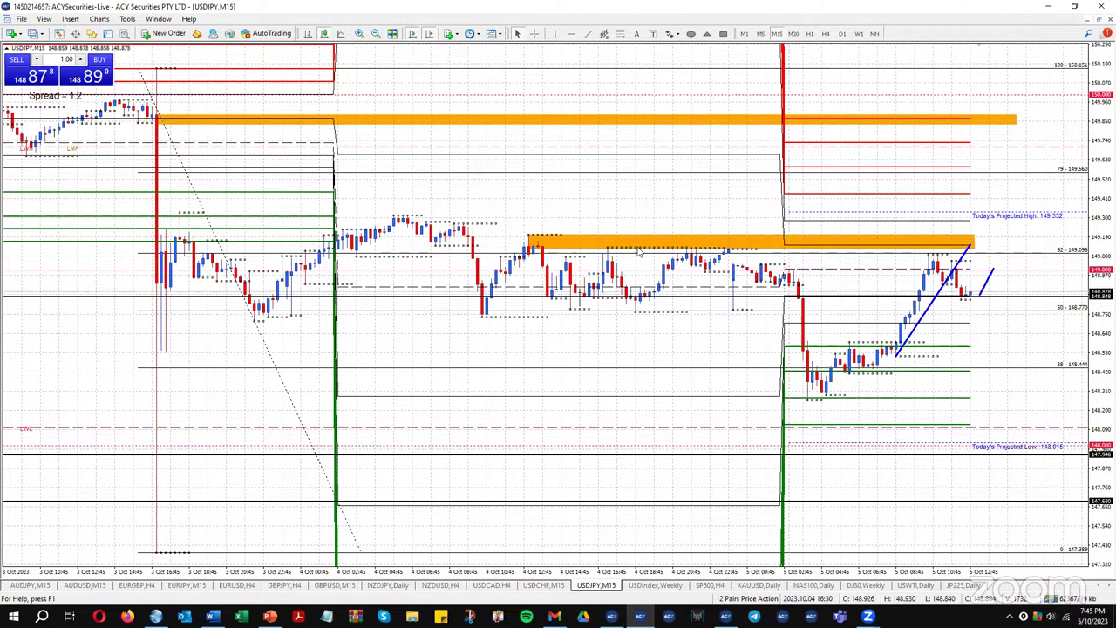
double_click(992, 276)
drag(993, 276, 998, 251)
middle_click(1003, 241)
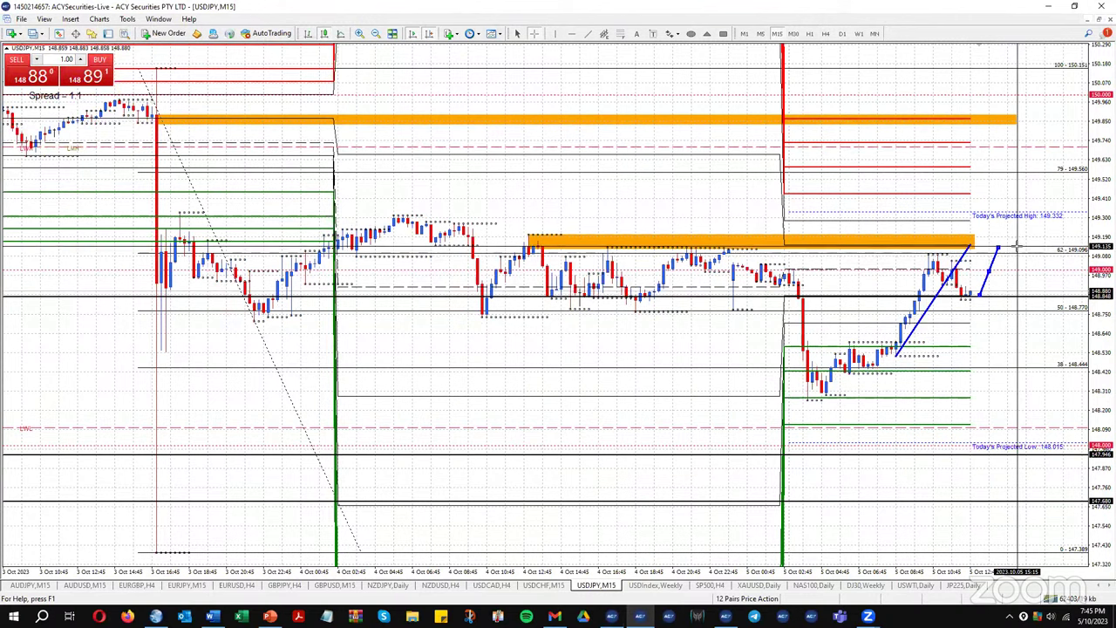
click(1017, 247)
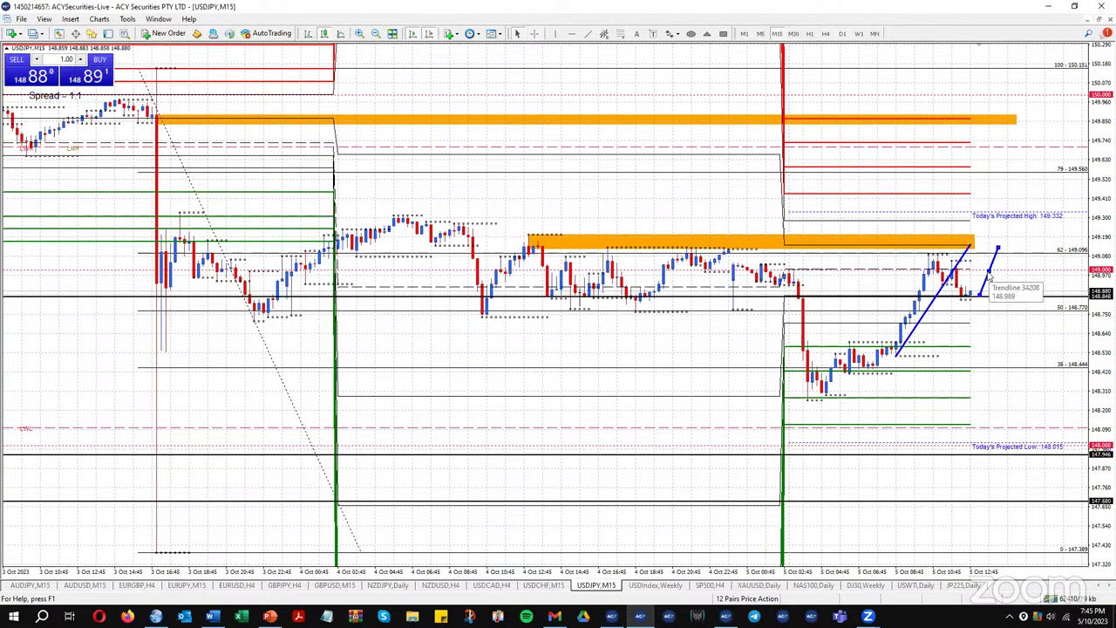
click(967, 340)
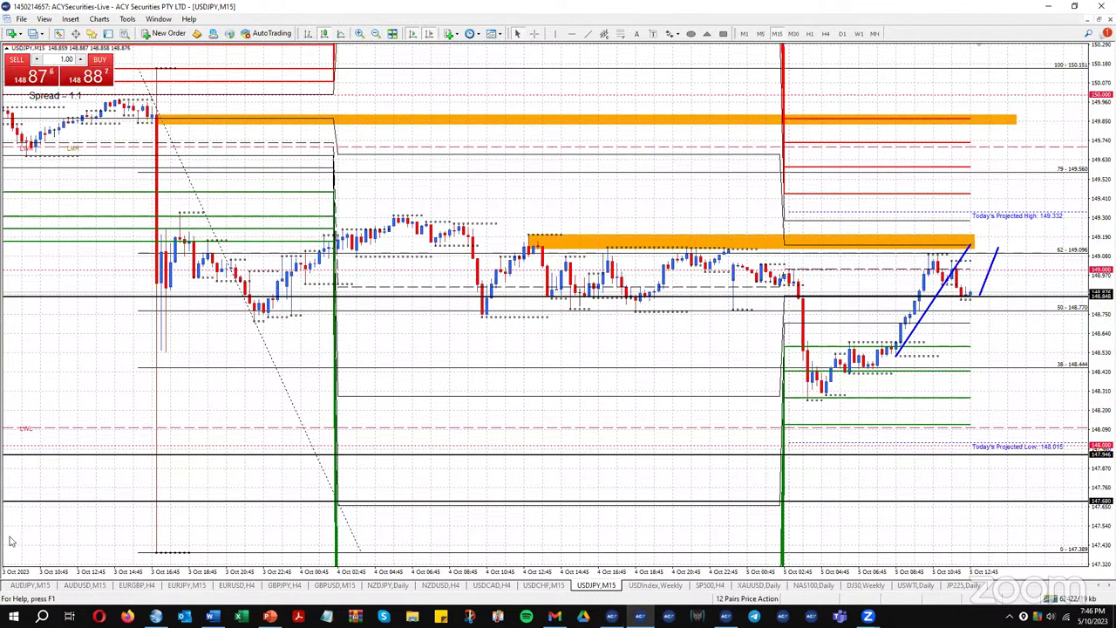
Re-examine USDCAD's H4 candles around the 1.36943 line and the 79 Fibonacci level
click(488, 585)
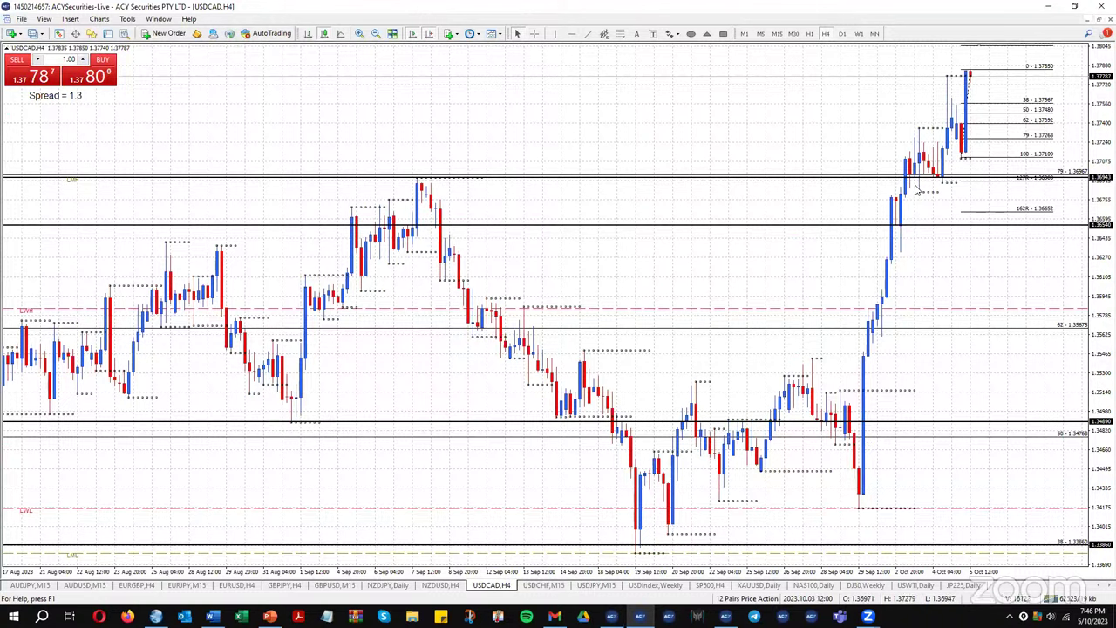
mouse_move(907, 165)
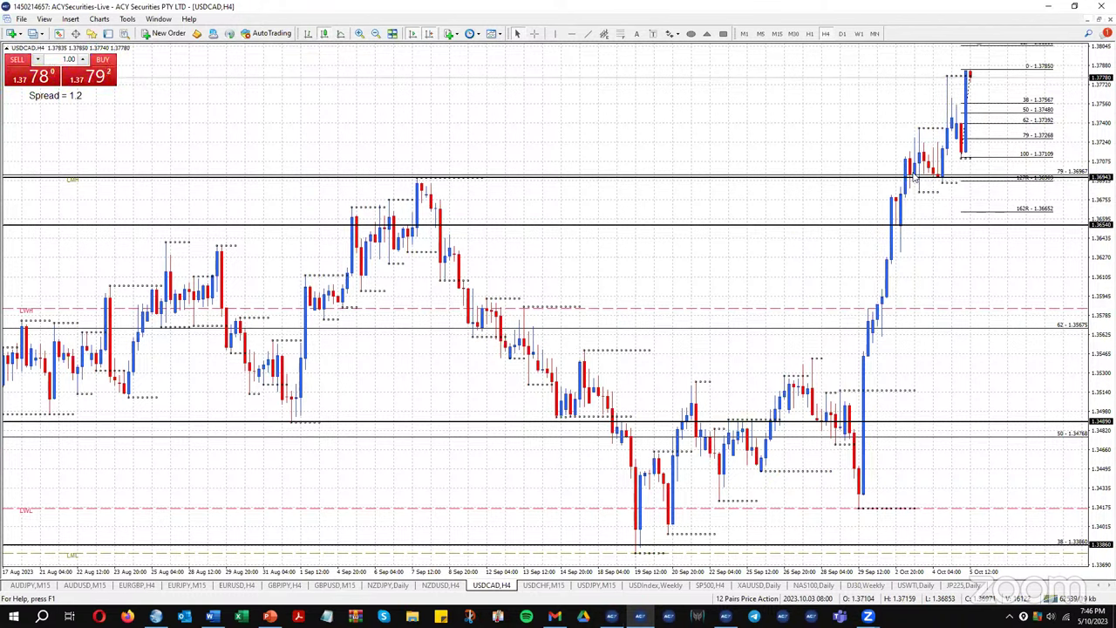
mouse_move(914, 180)
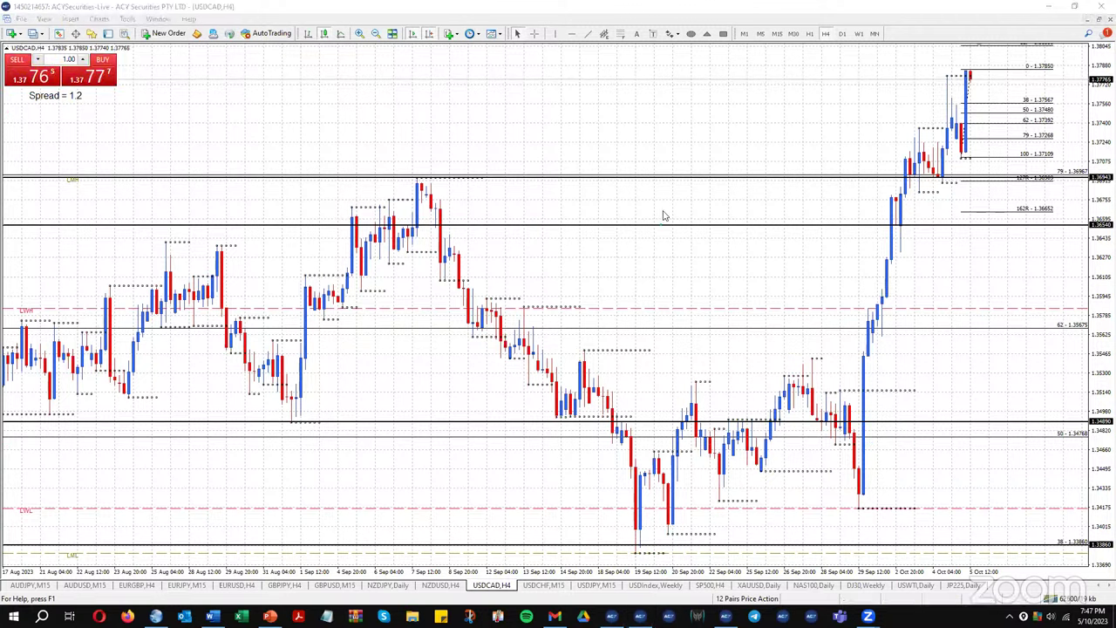
Sketch temporary zigzag paths across USDCAD's 1.36943 line, in the empty chart area and over the October candles, and clear them
mouse_move(661, 225)
mouse_down()
mouse_move(693, 174)
mouse_move(693, 148)
mouse_up()
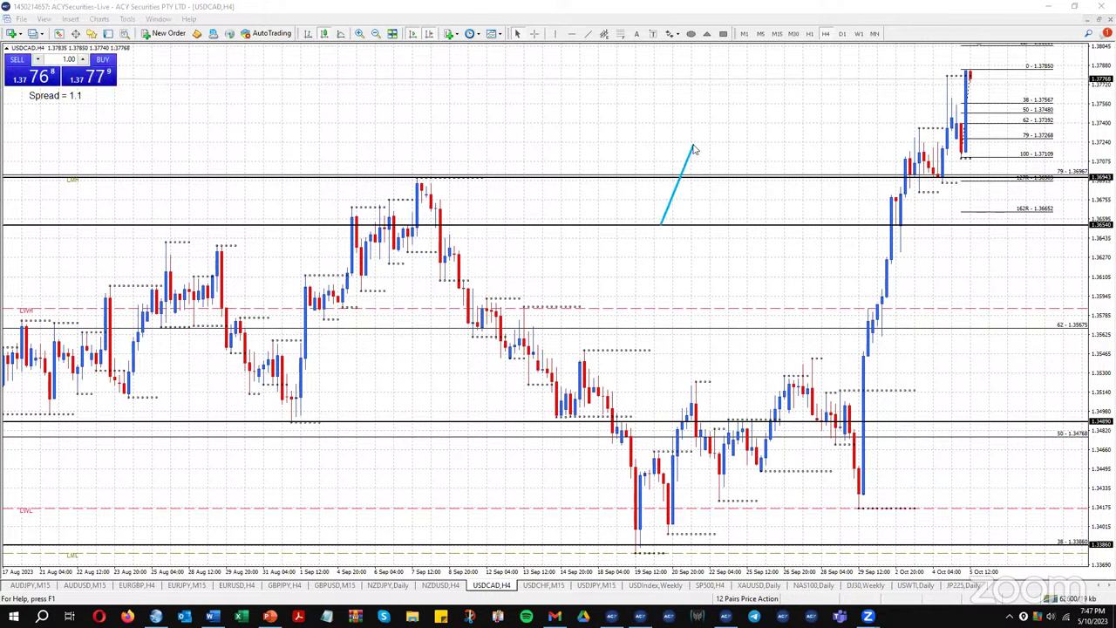
mouse_move(695, 150)
mouse_down()
mouse_move(706, 183)
mouse_move(737, 118)
mouse_up()
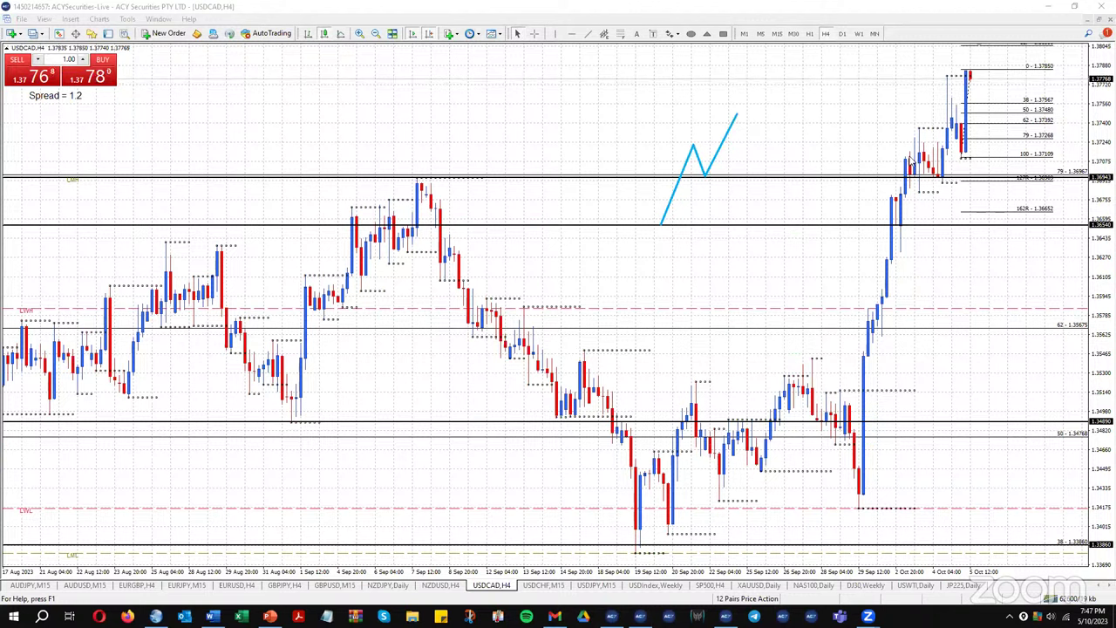
mouse_move(898, 179)
mouse_down()
mouse_move(909, 152)
mouse_move(914, 187)
mouse_up()
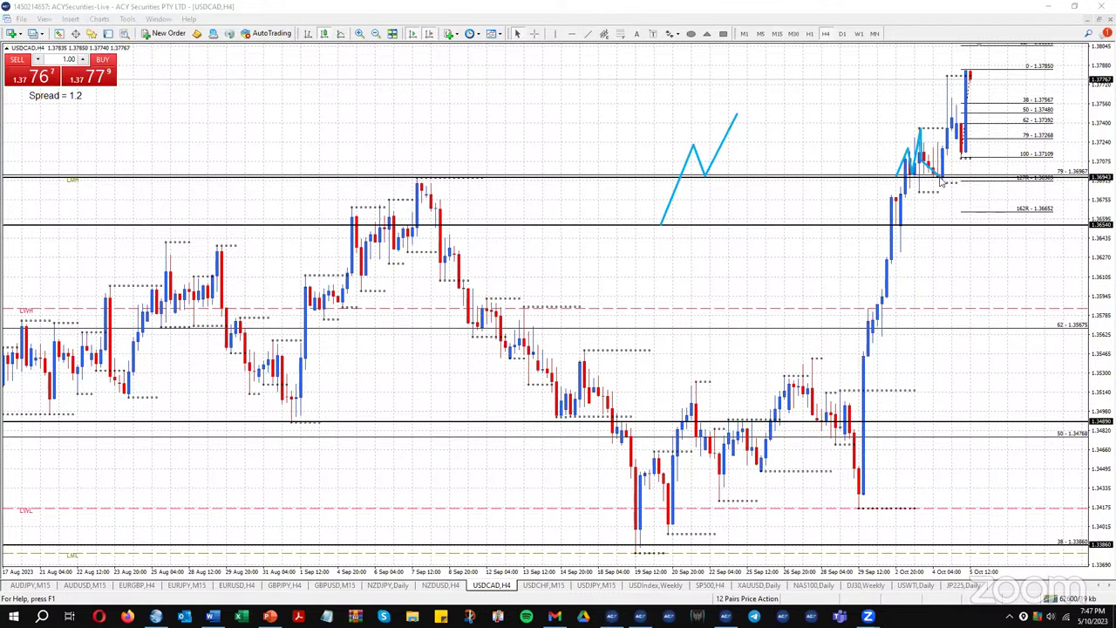
drag(942, 180, 948, 71)
key(Escape)
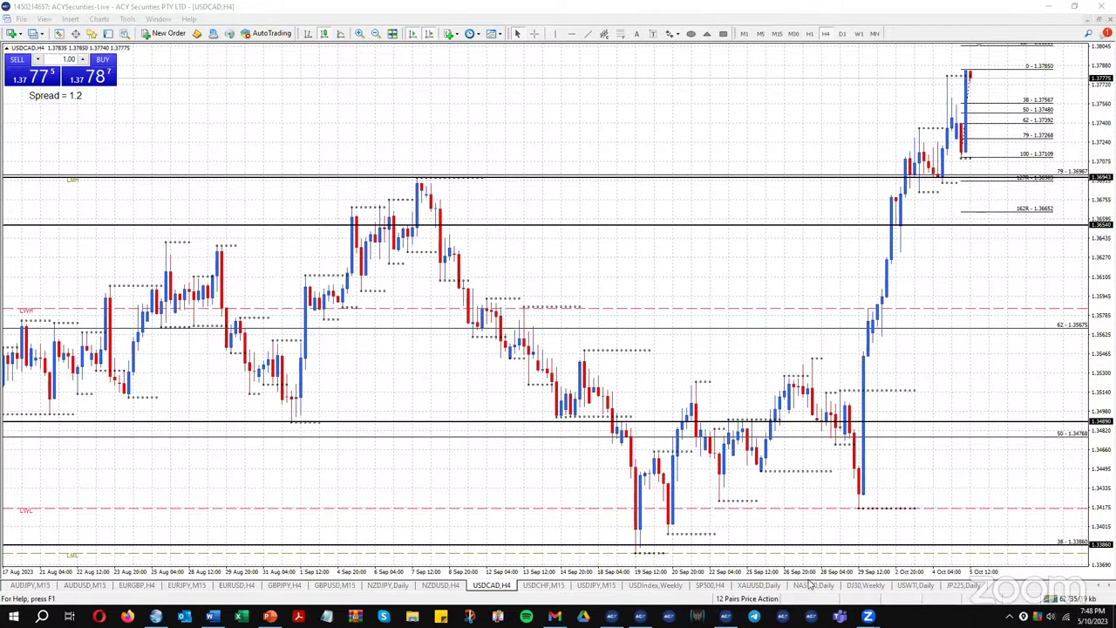
View the XAUUSD daily chart and examine the sharp 3 October drop on USDJPY's M15 chart
click(762, 584)
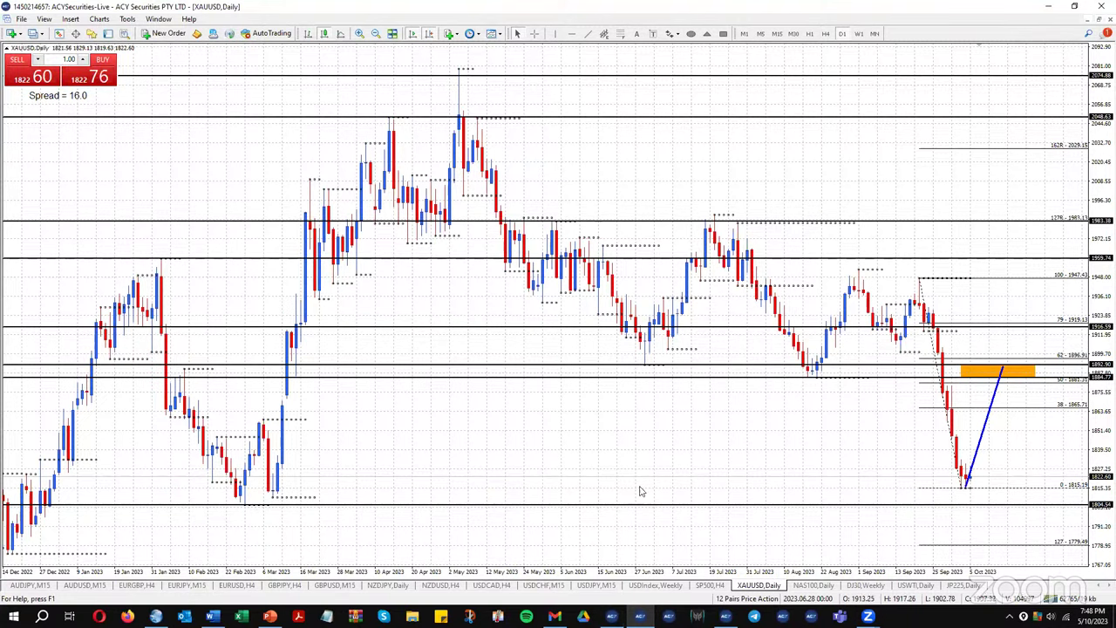
key(ctrl+F6)
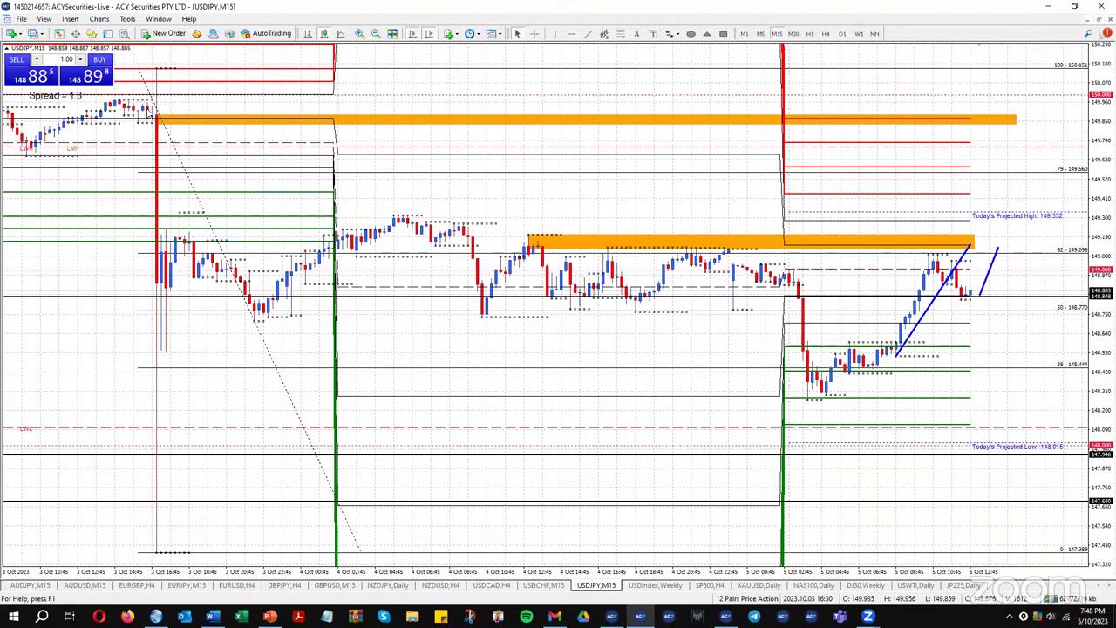
mouse_move(151, 103)
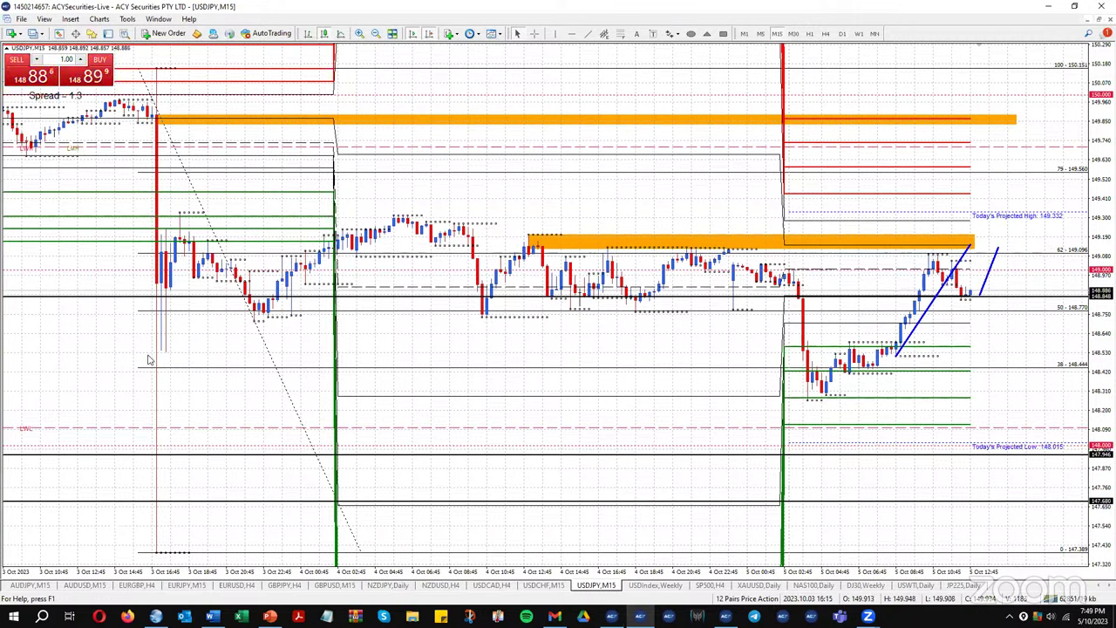
Switch the EURUSD chart to M15 and examine the candles around its 1.05160 line and orange zone
click(255, 586)
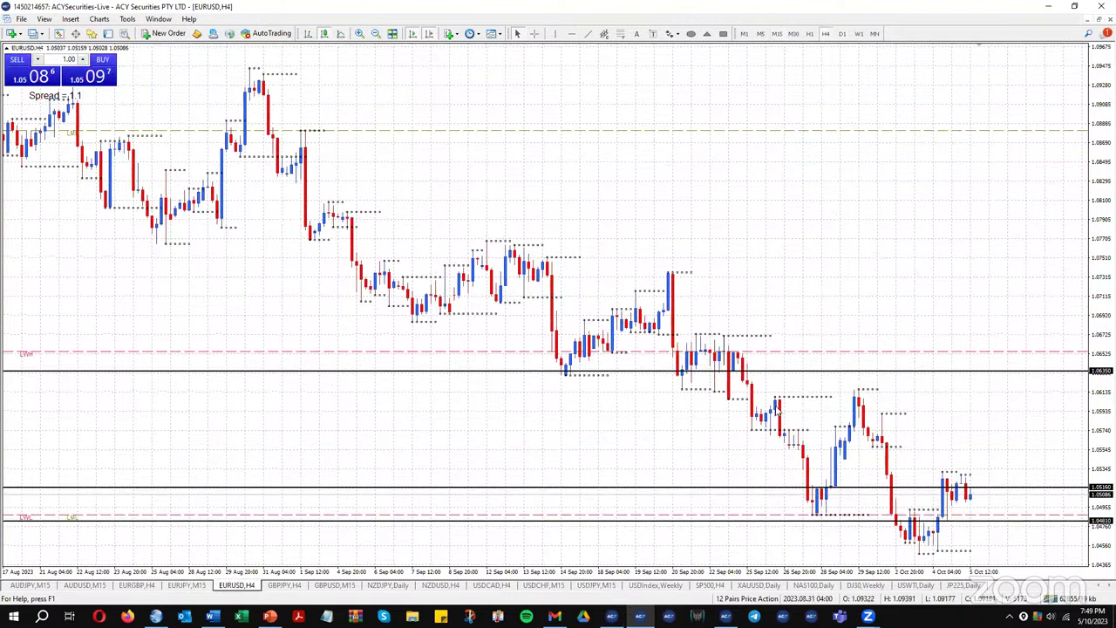
click(777, 34)
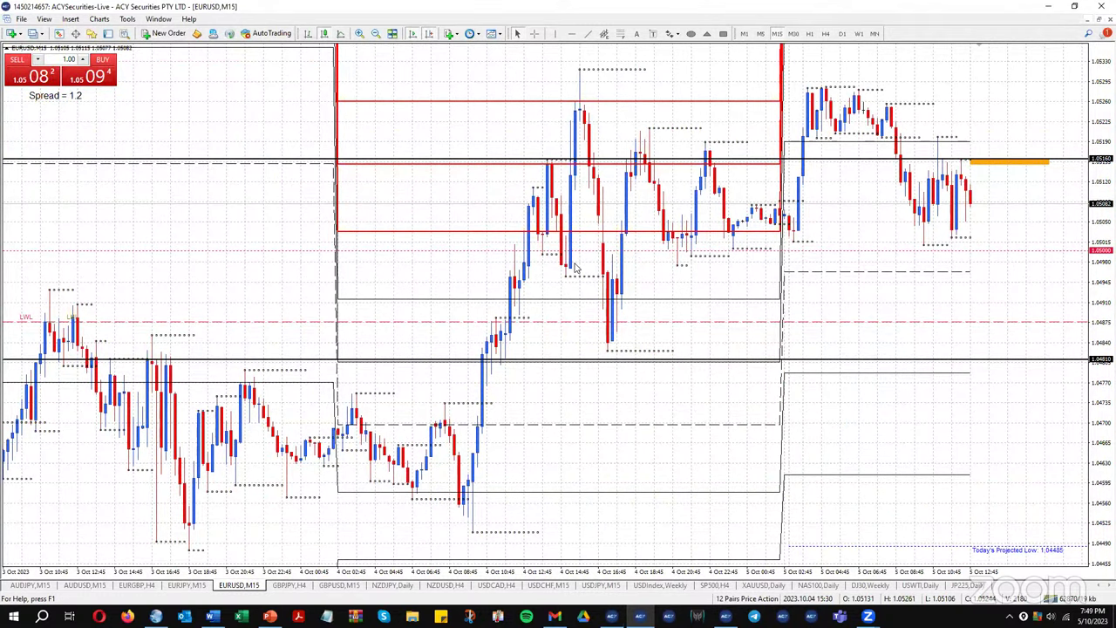
scroll(305, 249, up, 3)
scroll(306, 250, down, 3)
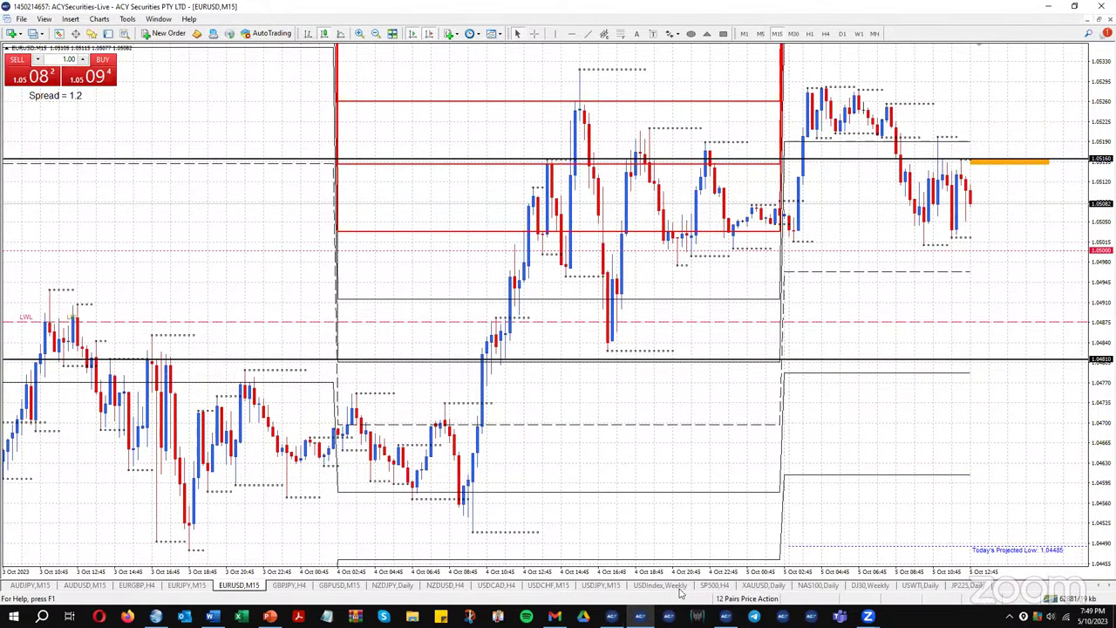
Revisit USDJPY's M15 chart and delete the blue rising trendline leading to the orange zone on XAUUSD's daily chart
click(601, 585)
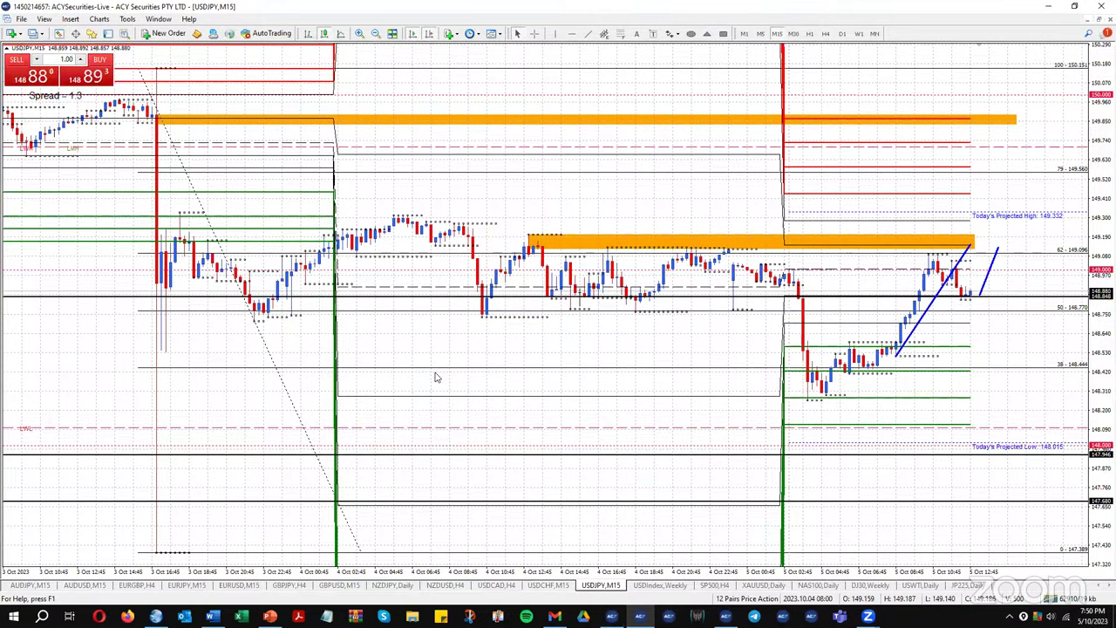
click(757, 585)
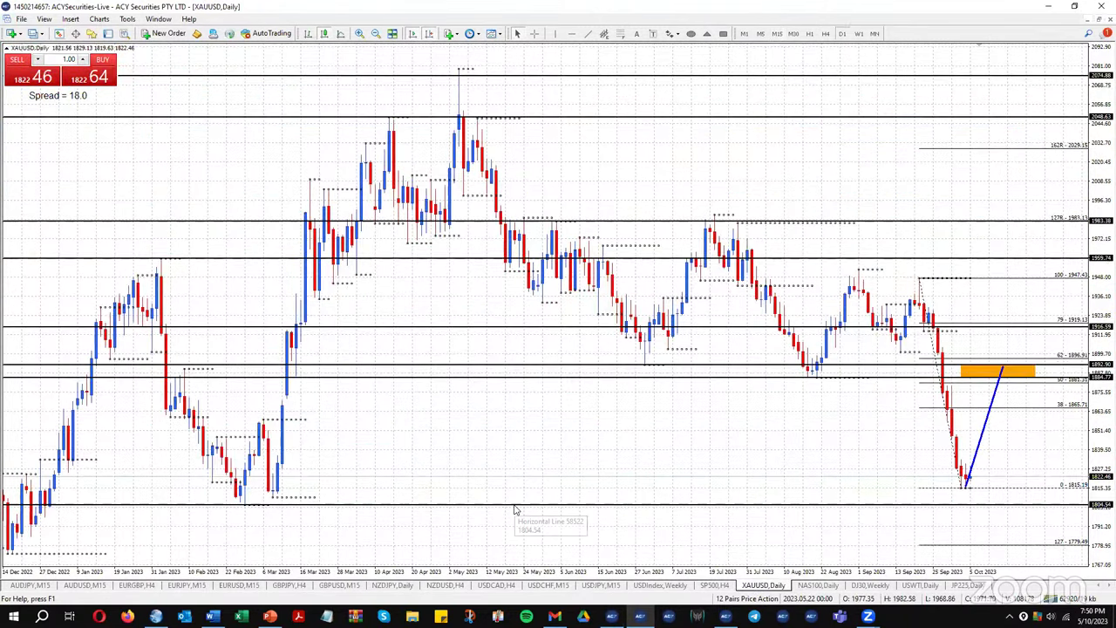
double_click(991, 417)
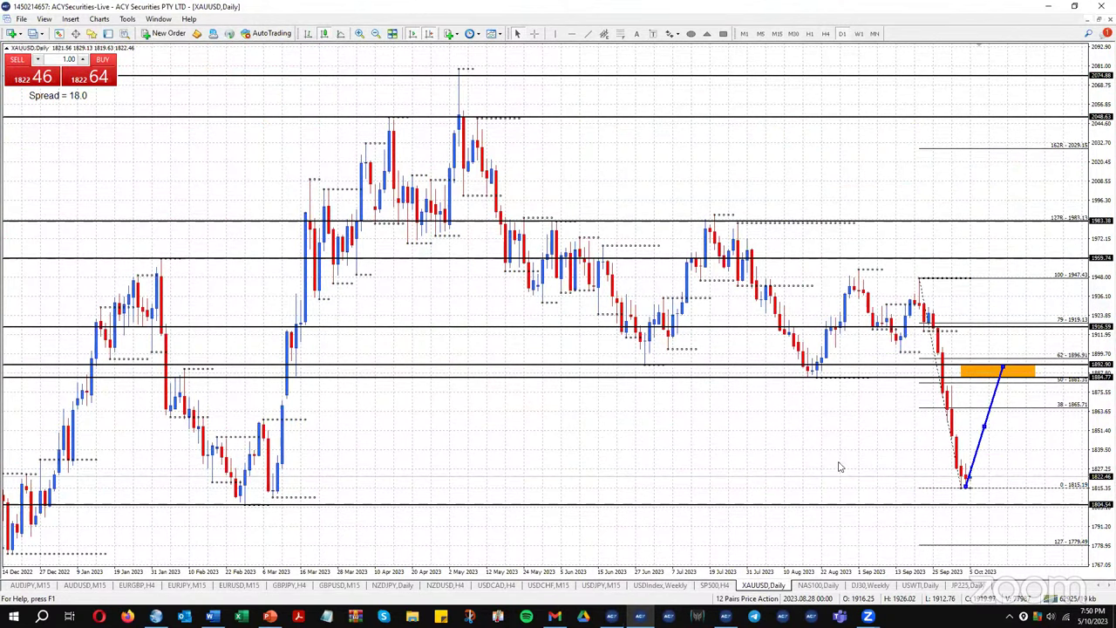
key(Delete)
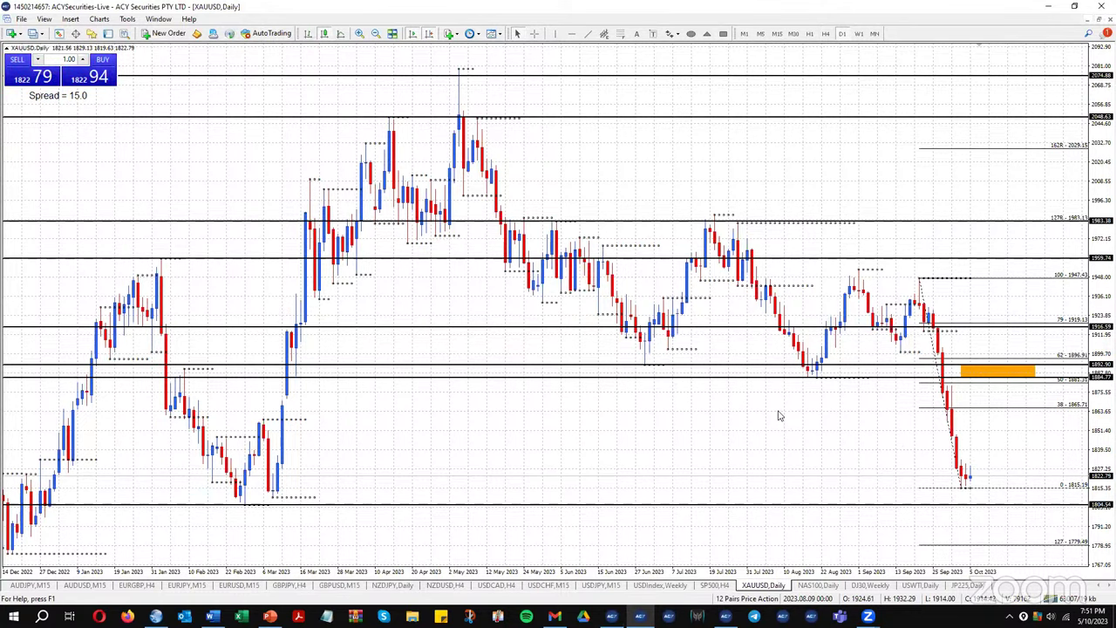
Examine XAUUSD's weekly candles around the 1804.54 line and return the chart to the daily timeframe
click(861, 35)
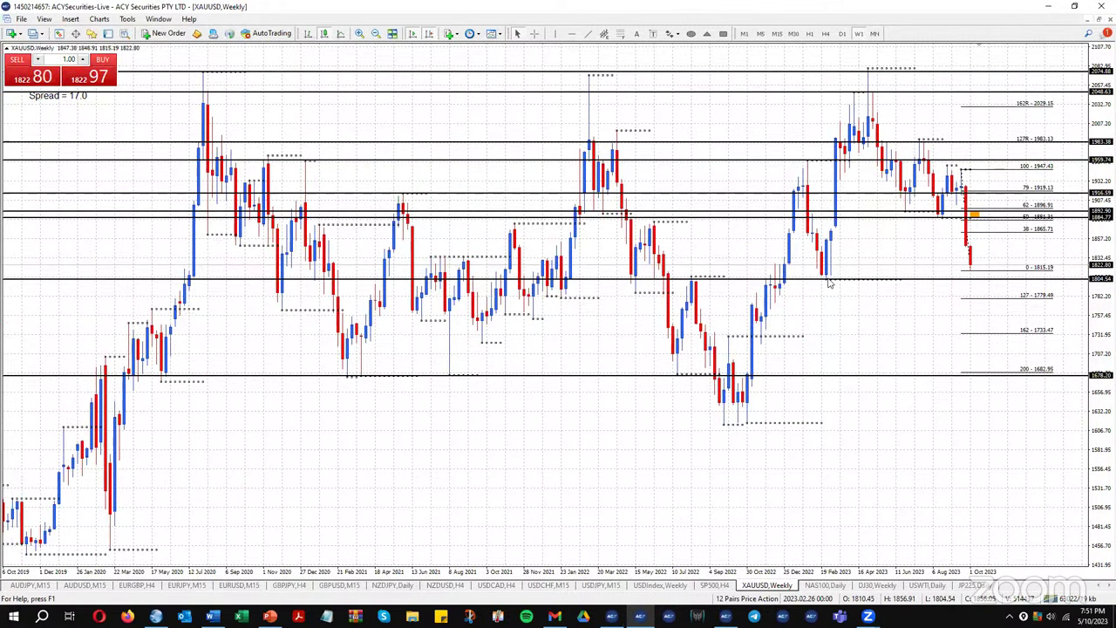
mouse_move(829, 281)
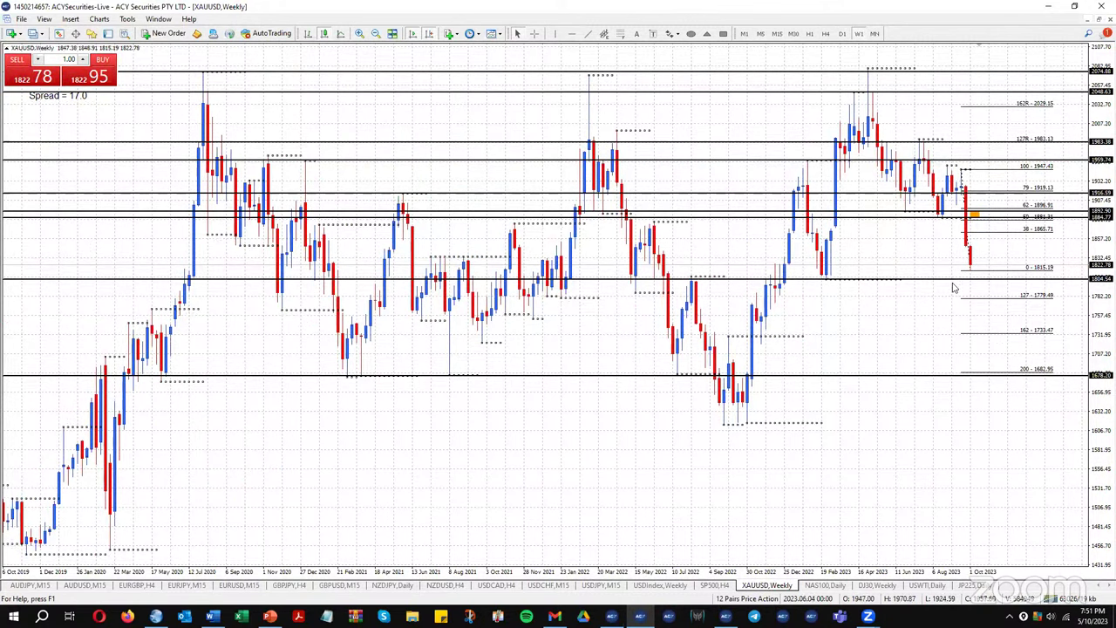
mouse_move(972, 284)
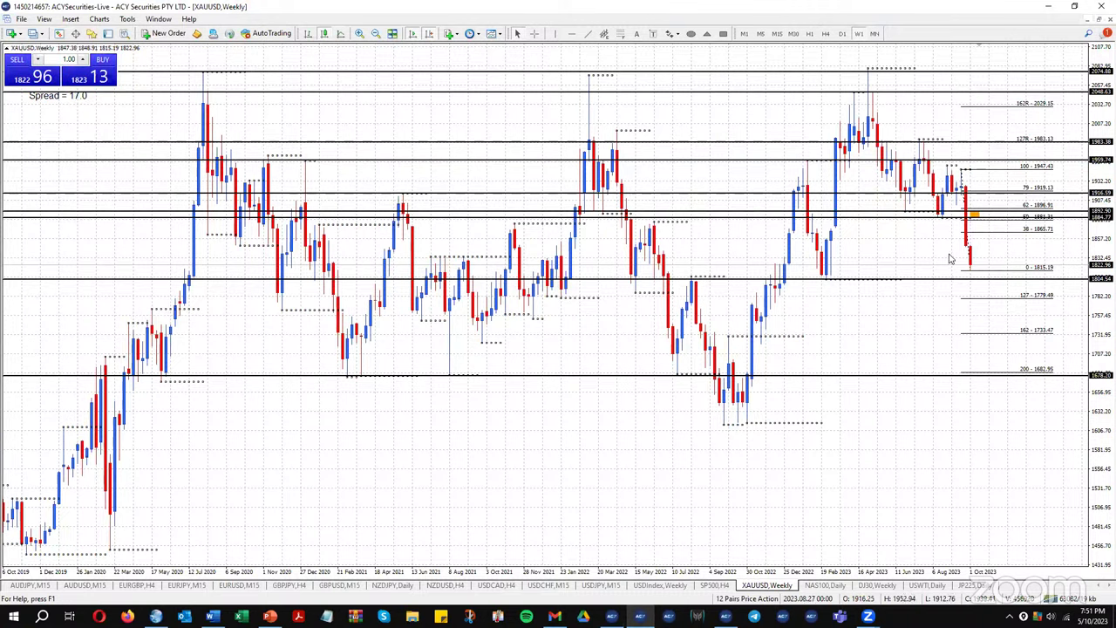
click(843, 34)
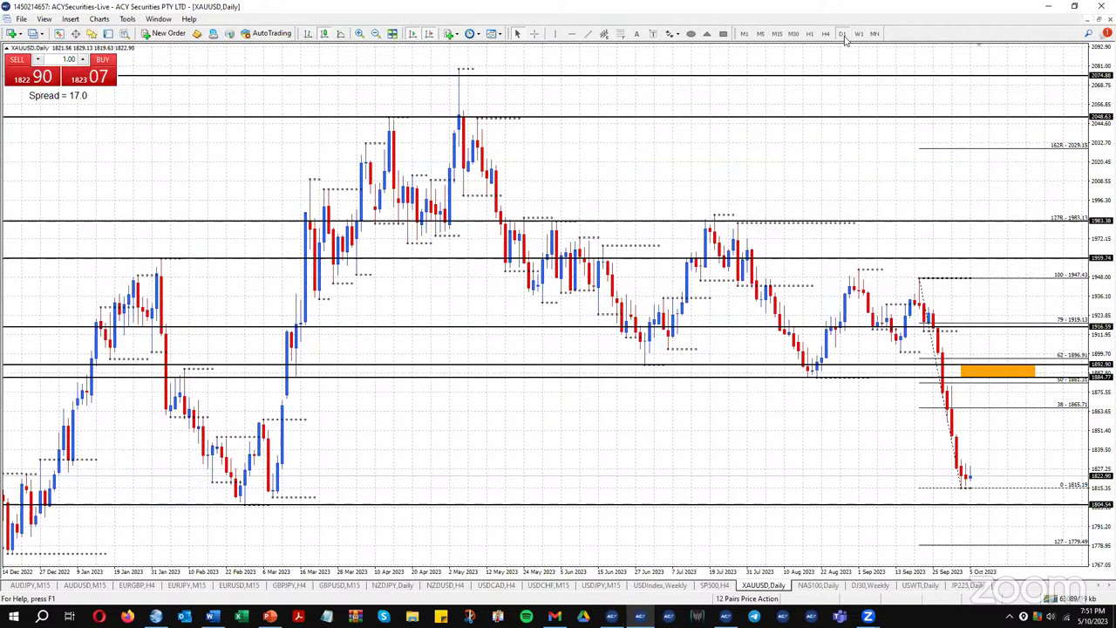
mouse_move(626, 328)
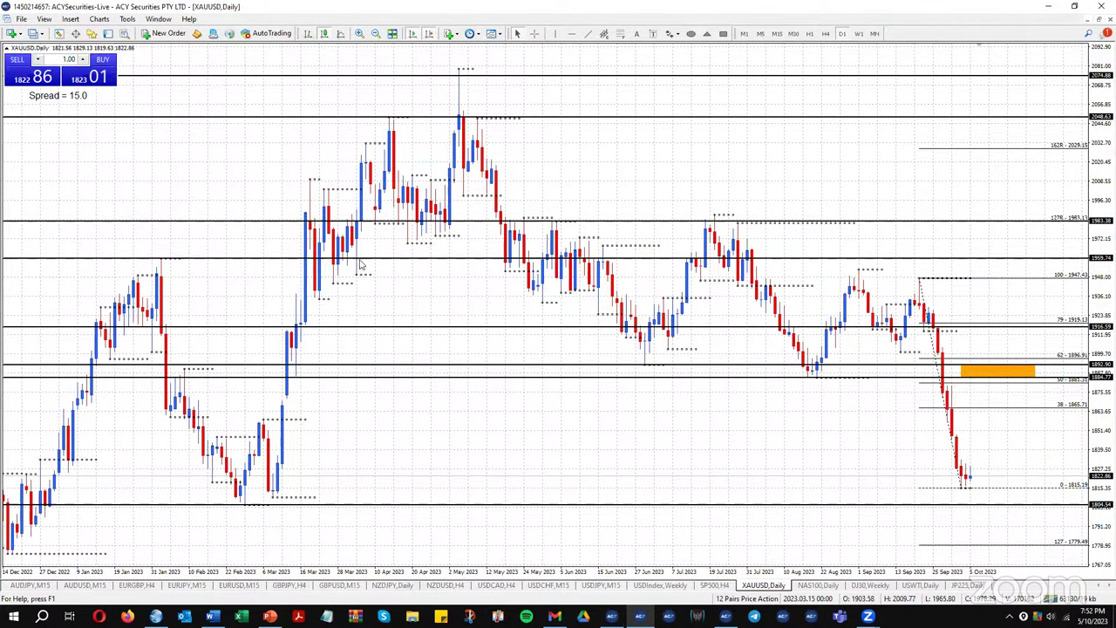
Switch the USDJPY chart to M5 and examine the 4 and 5 October candles around the orange zone above the 62 Fibonacci level
click(601, 586)
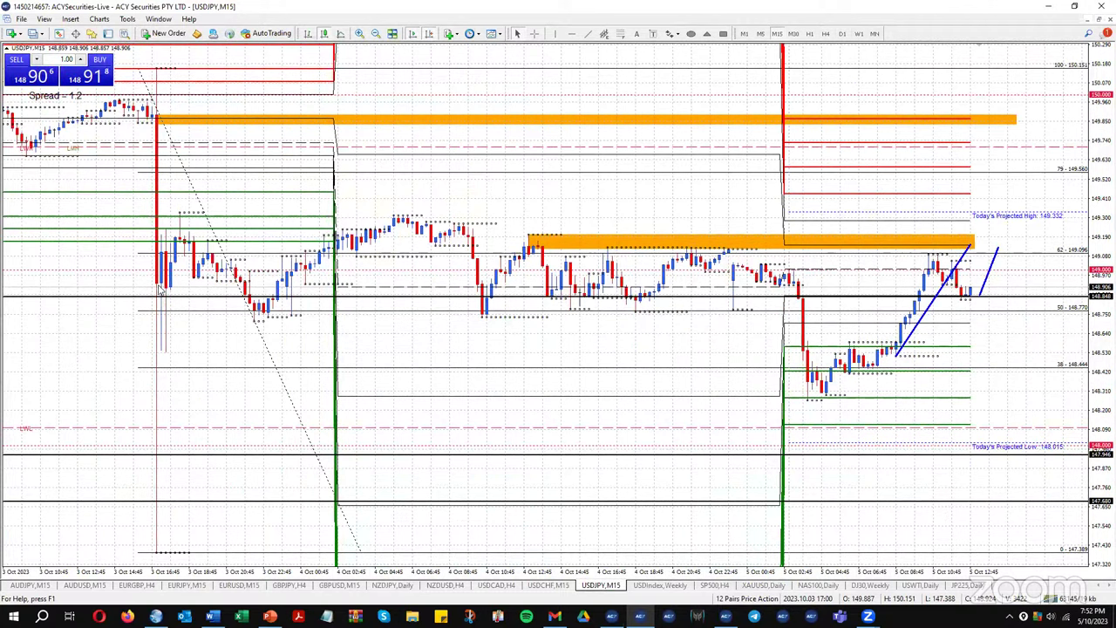
mouse_move(159, 291)
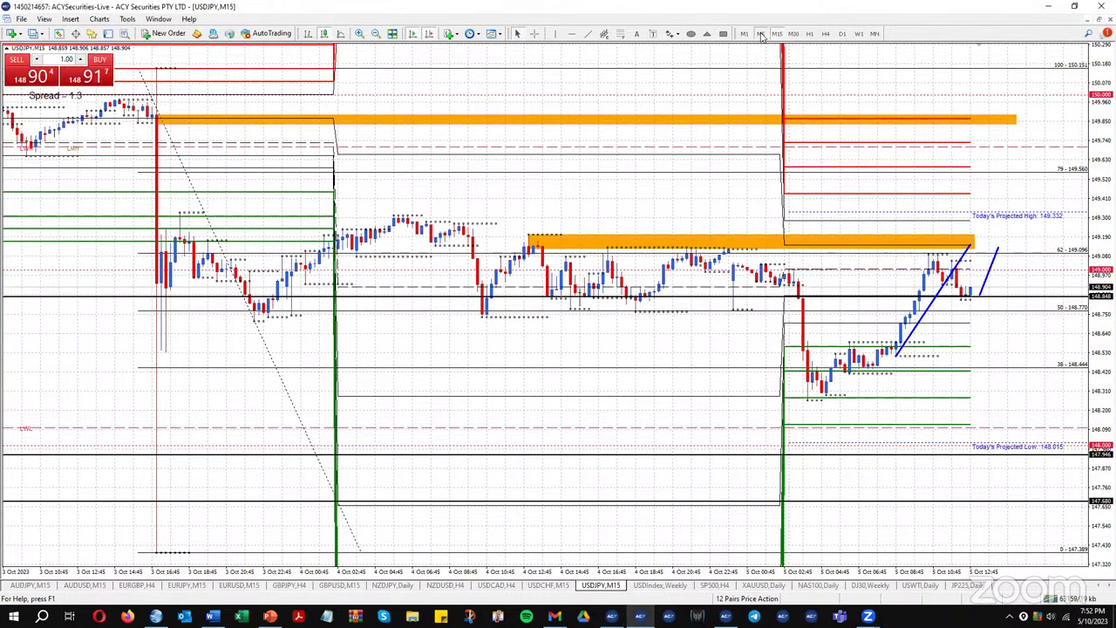
click(761, 34)
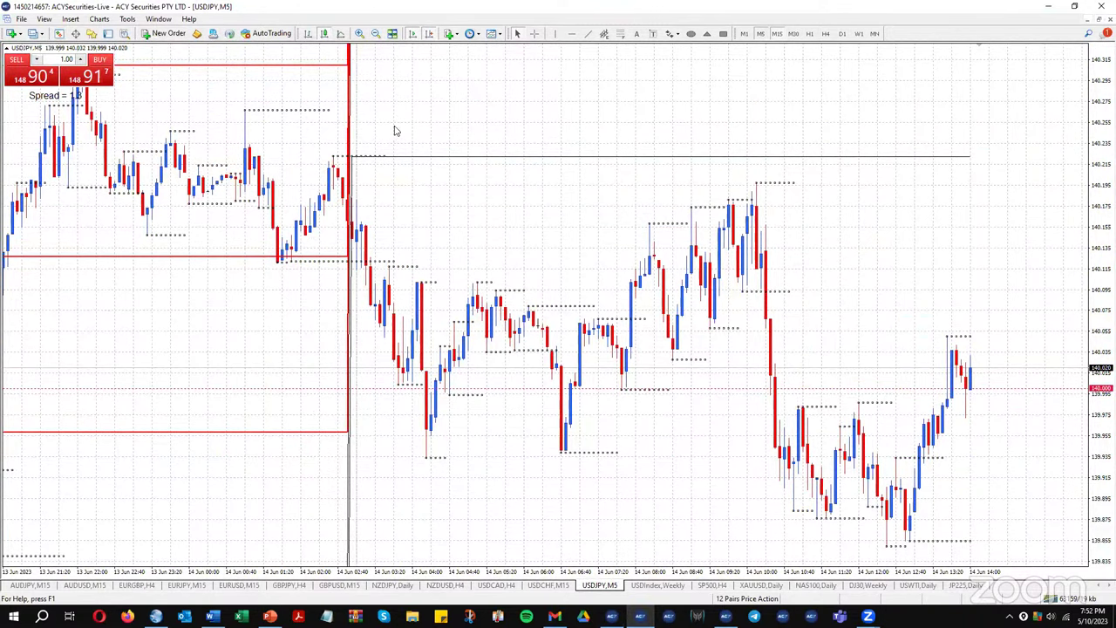
click(428, 34)
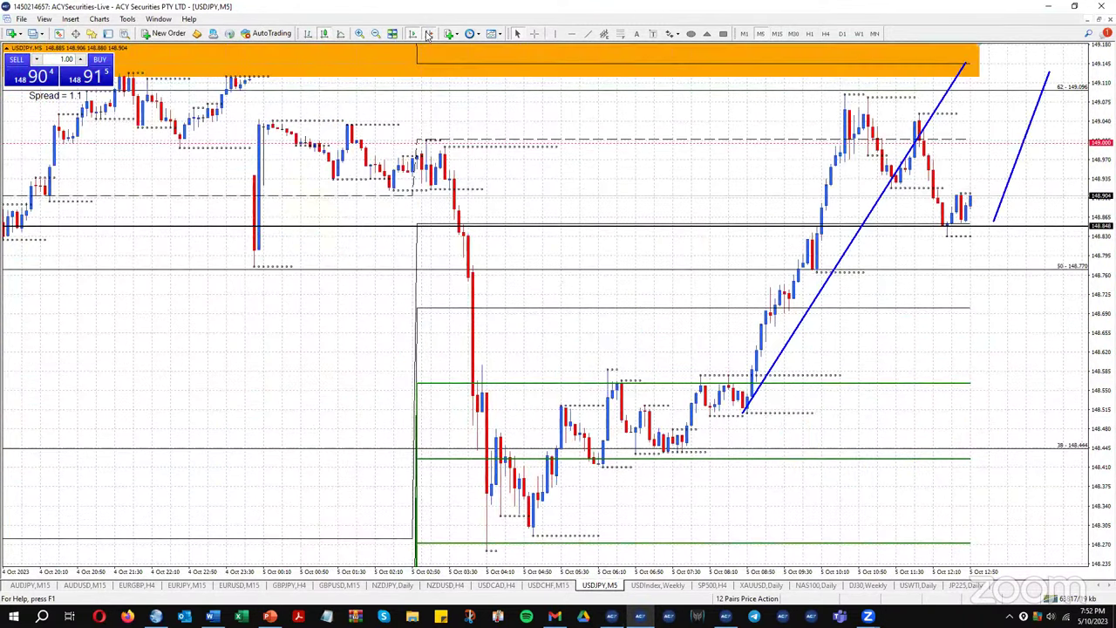
scroll(314, 170, up, 5)
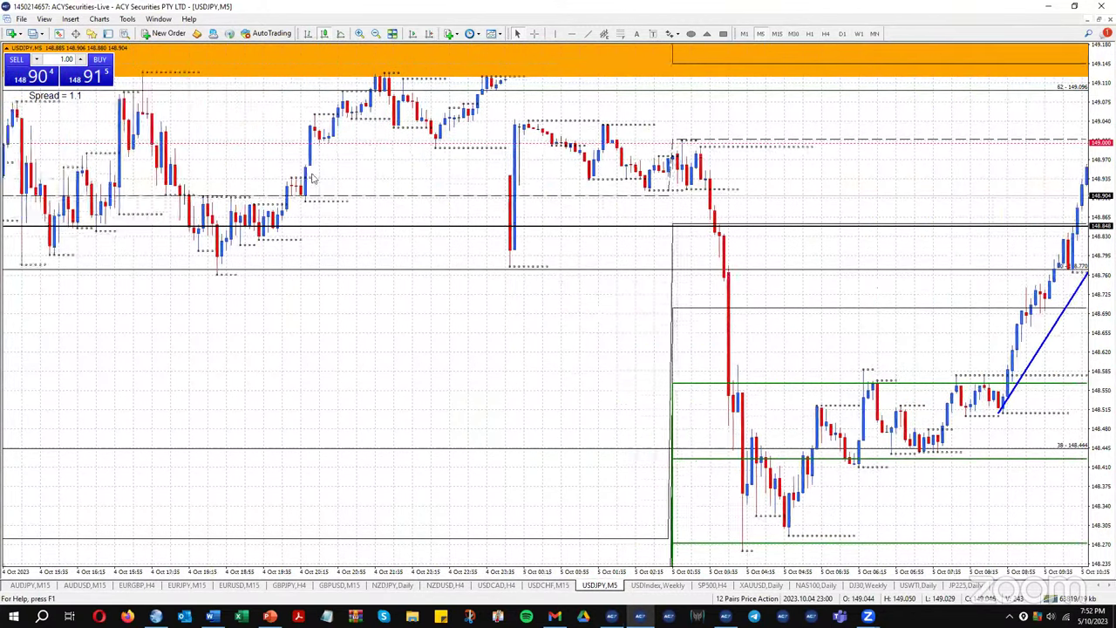
scroll(323, 178, up, 6)
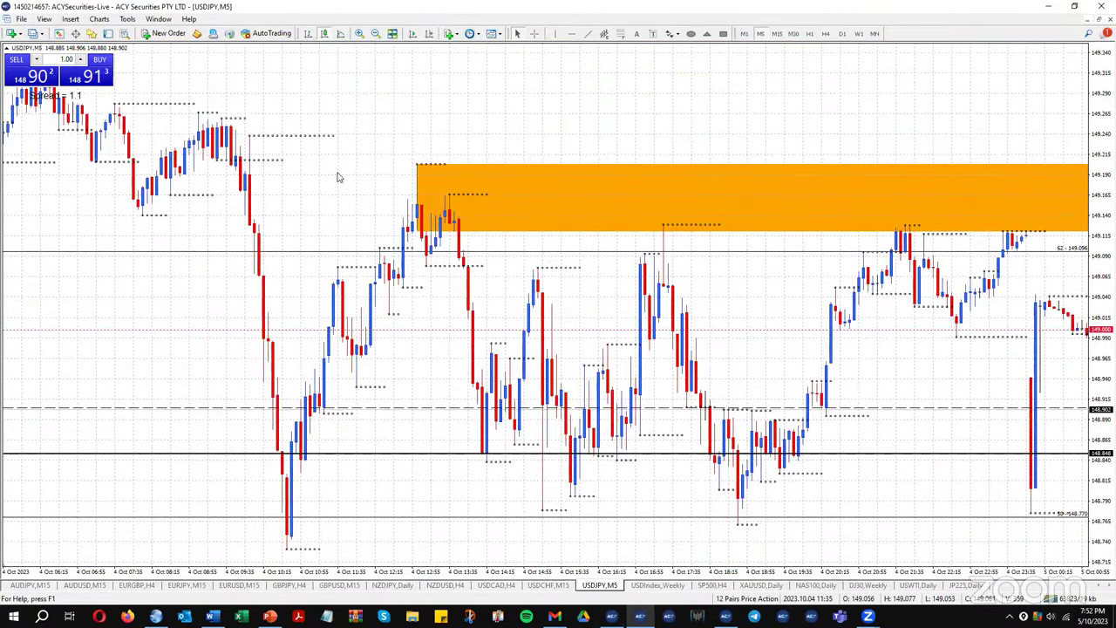
scroll(340, 179, up, 7)
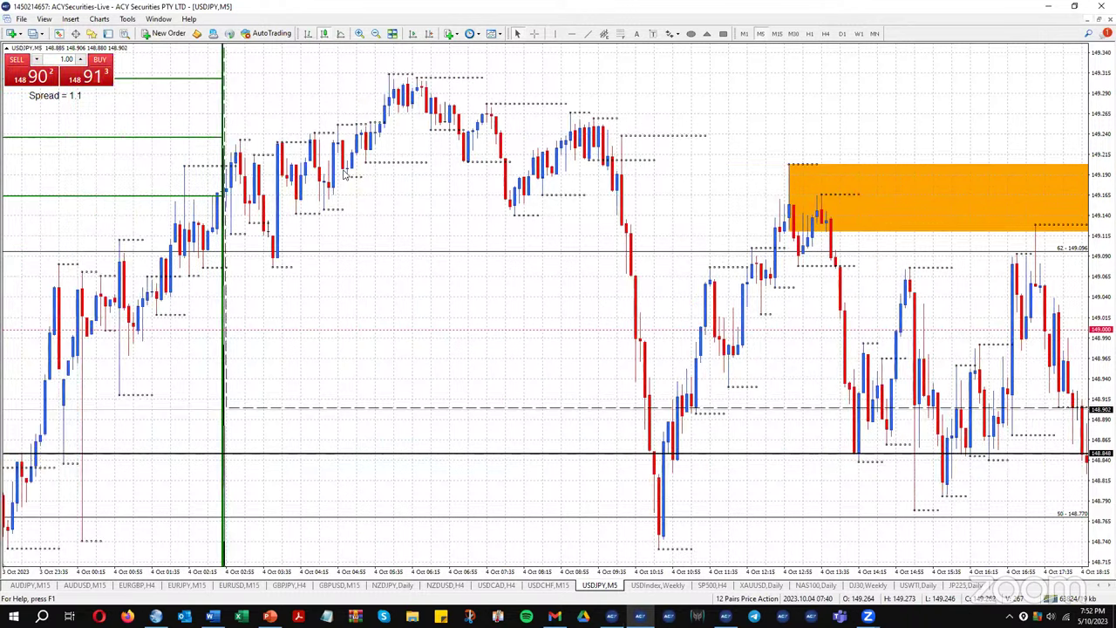
scroll(345, 174, down, 15)
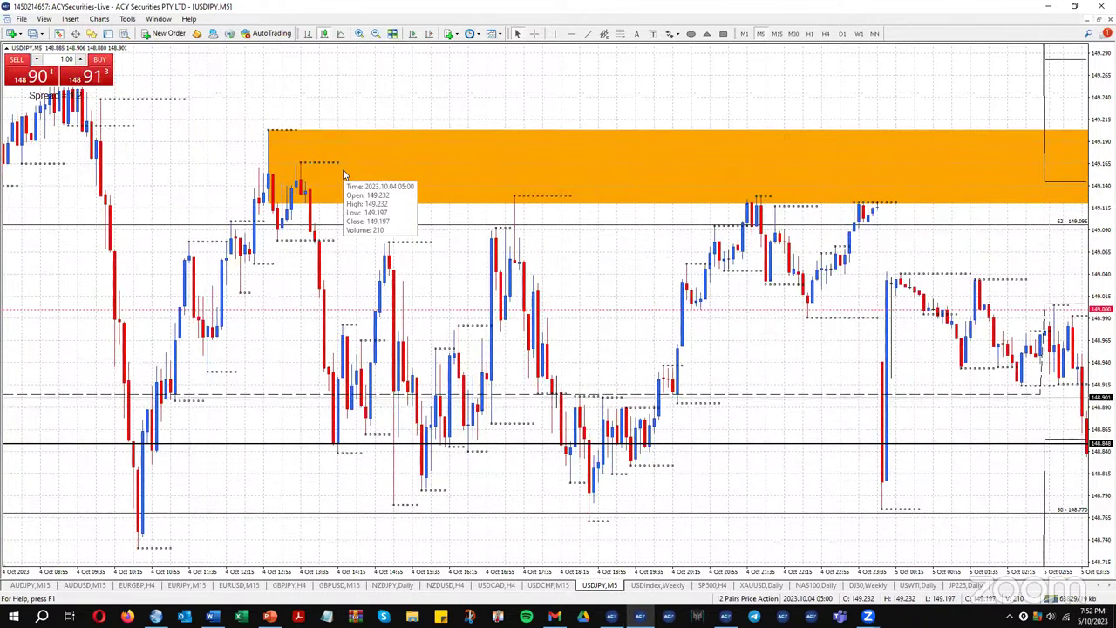
scroll(345, 175, down, 12)
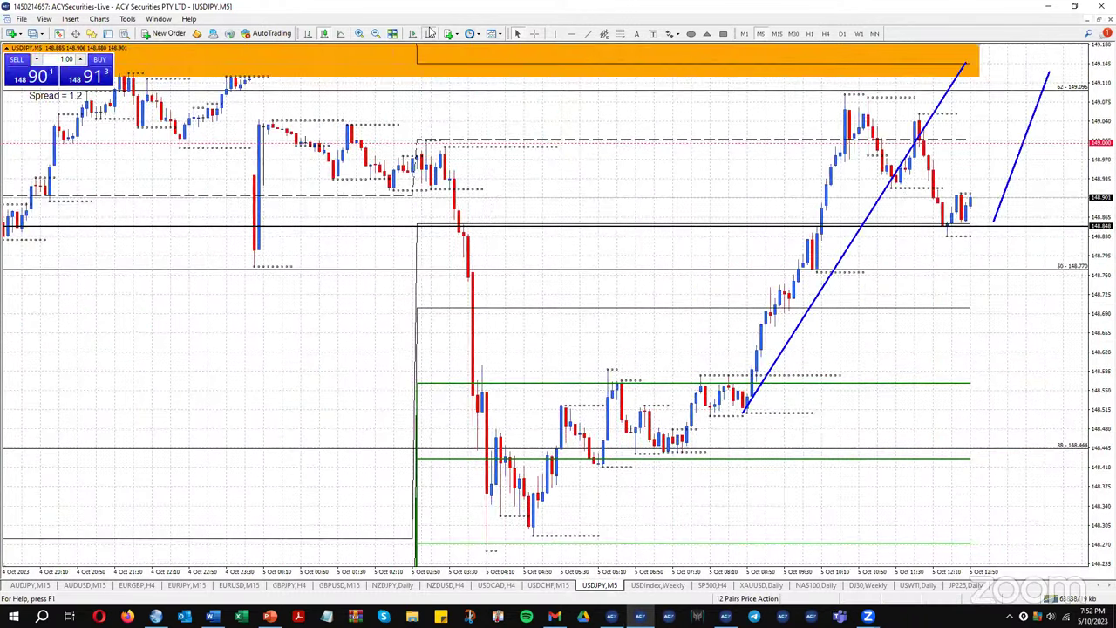
Examine USDJPY's sharp 3 October drop on M5 and return the chart to M15
scroll(338, 143, up, 13)
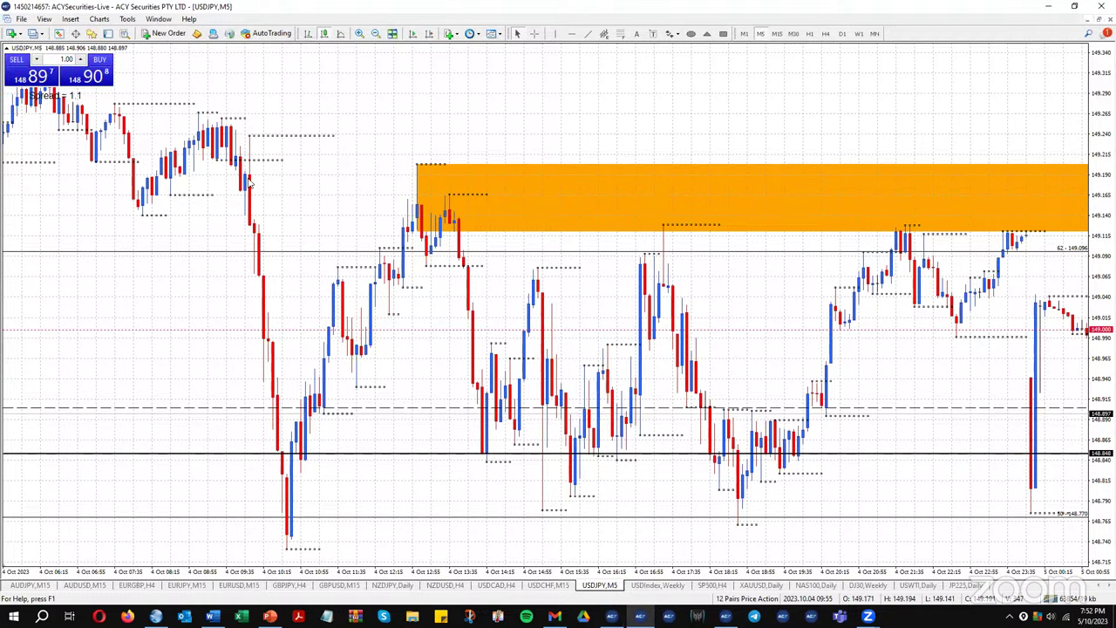
scroll(273, 235, up, 10)
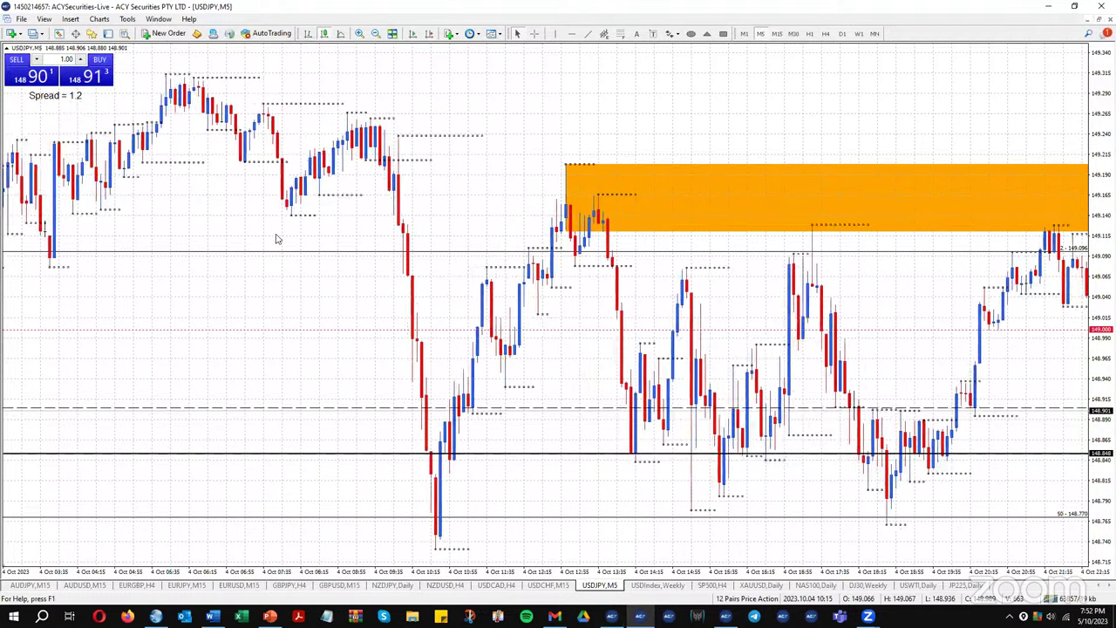
scroll(281, 231, up, 15)
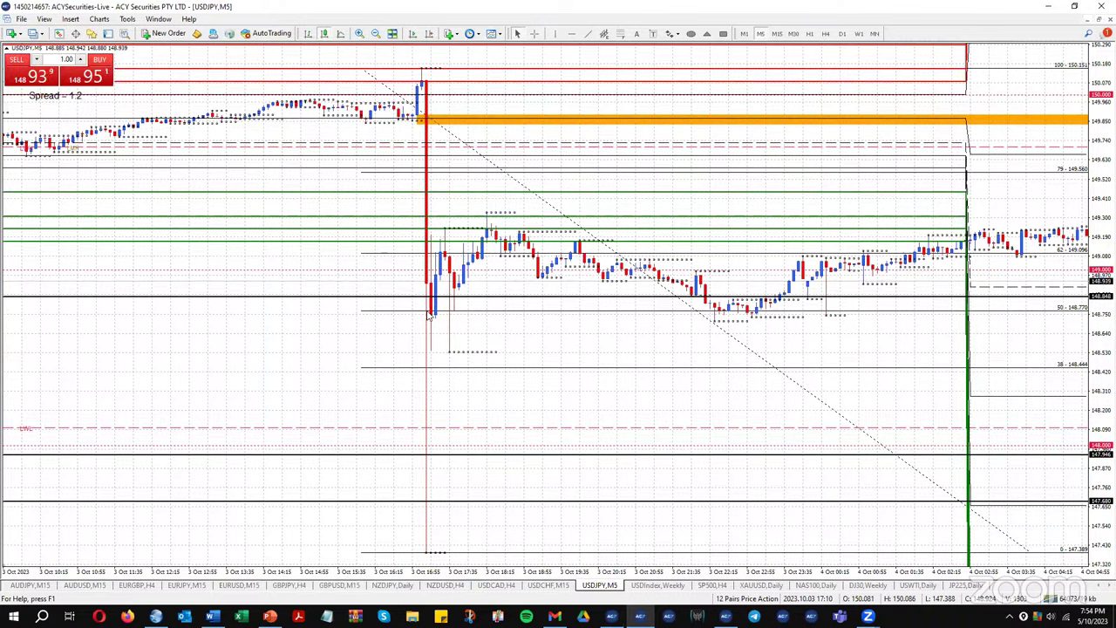
mouse_move(428, 286)
click(775, 35)
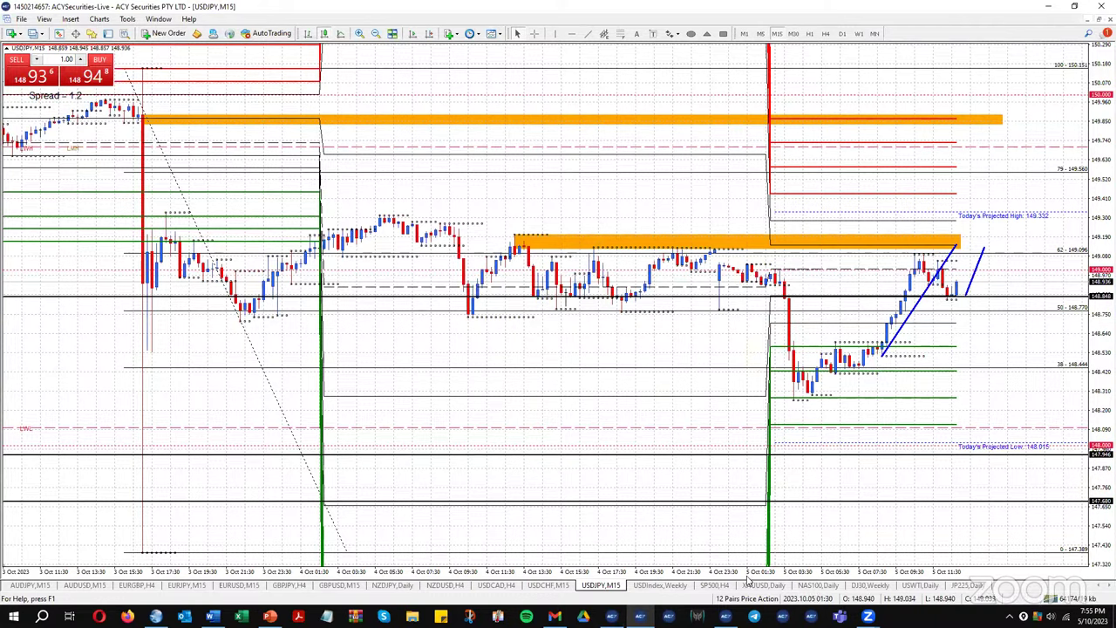
Draw a horizontal line at about 1858.87 on XAUUSD's daily chart, along the early March swing high
key(ctrl+Tab)
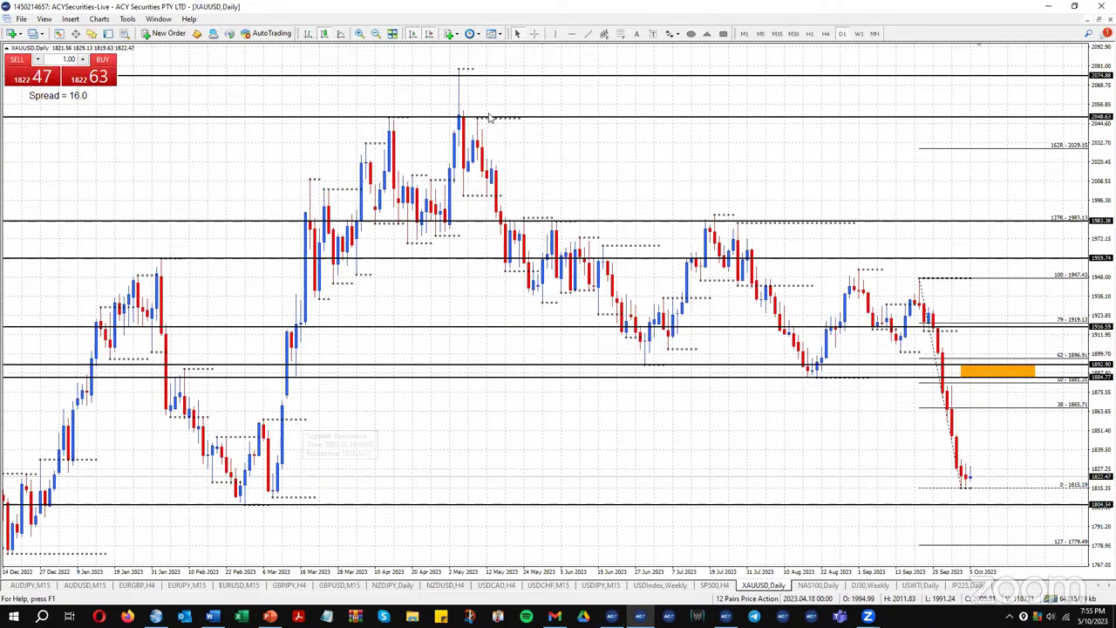
click(572, 33)
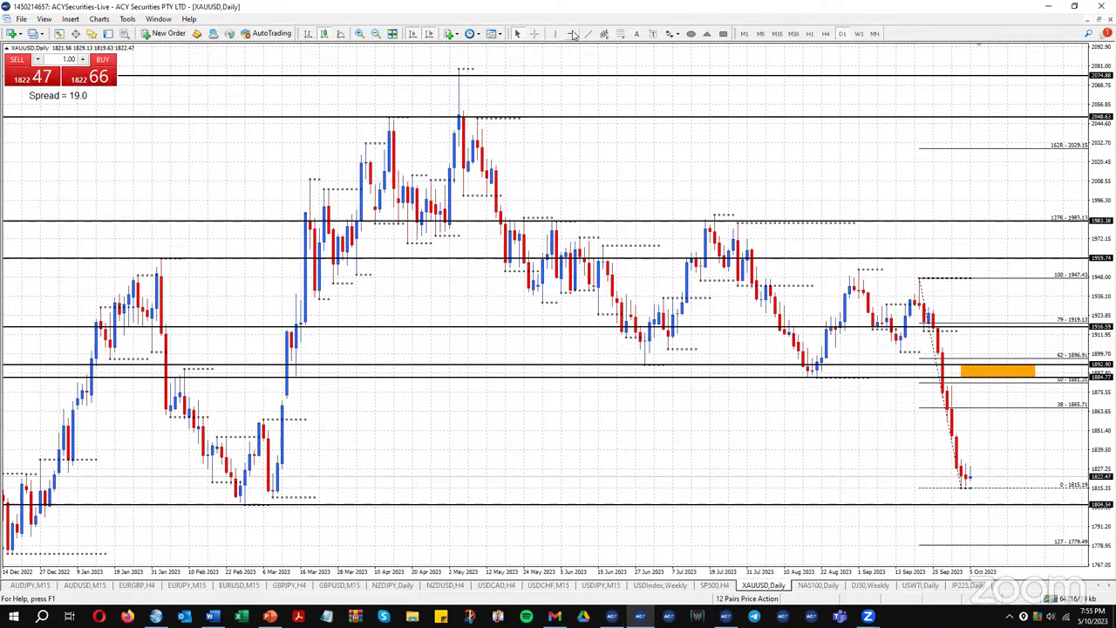
click(301, 420)
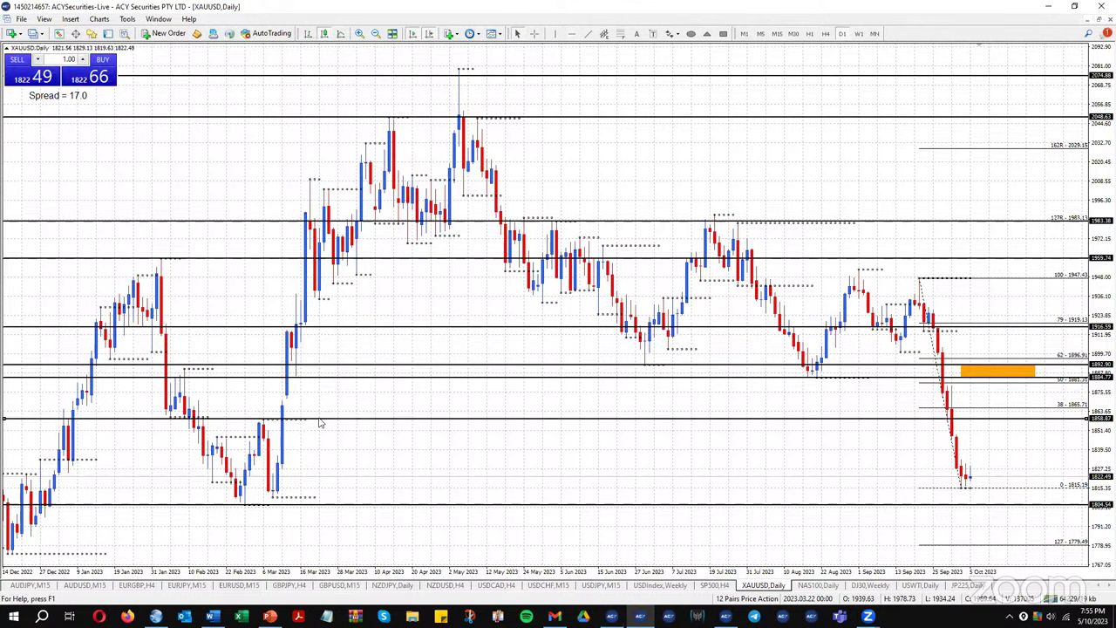
Set the horizontal line along XAUUSD's early March swing high to 1858.32
drag(642, 282, 680, 282)
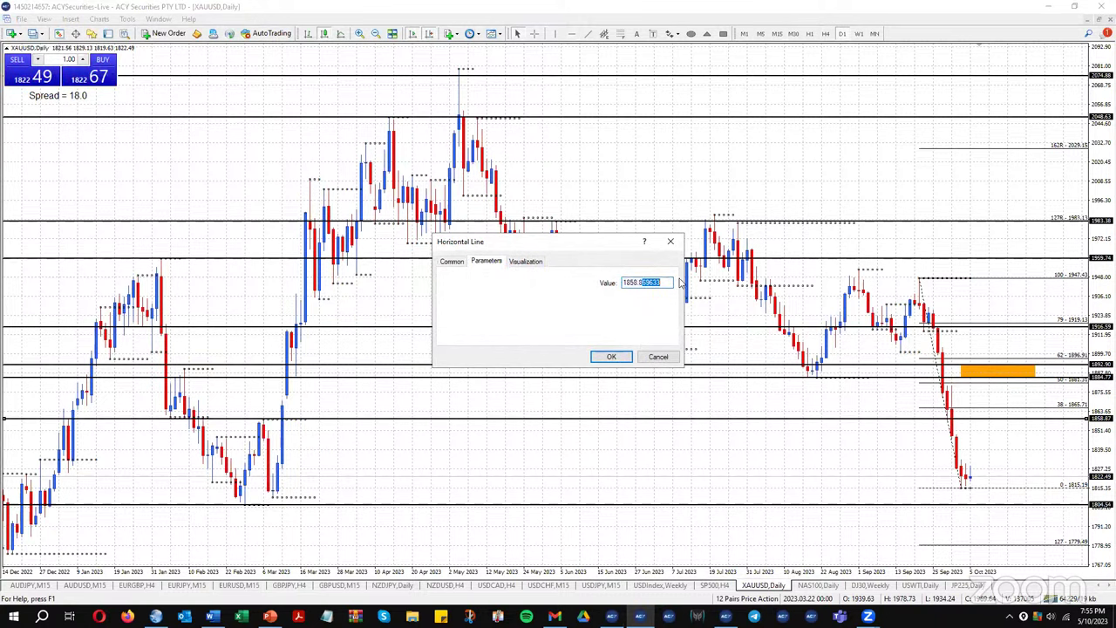
key(BackSpace)
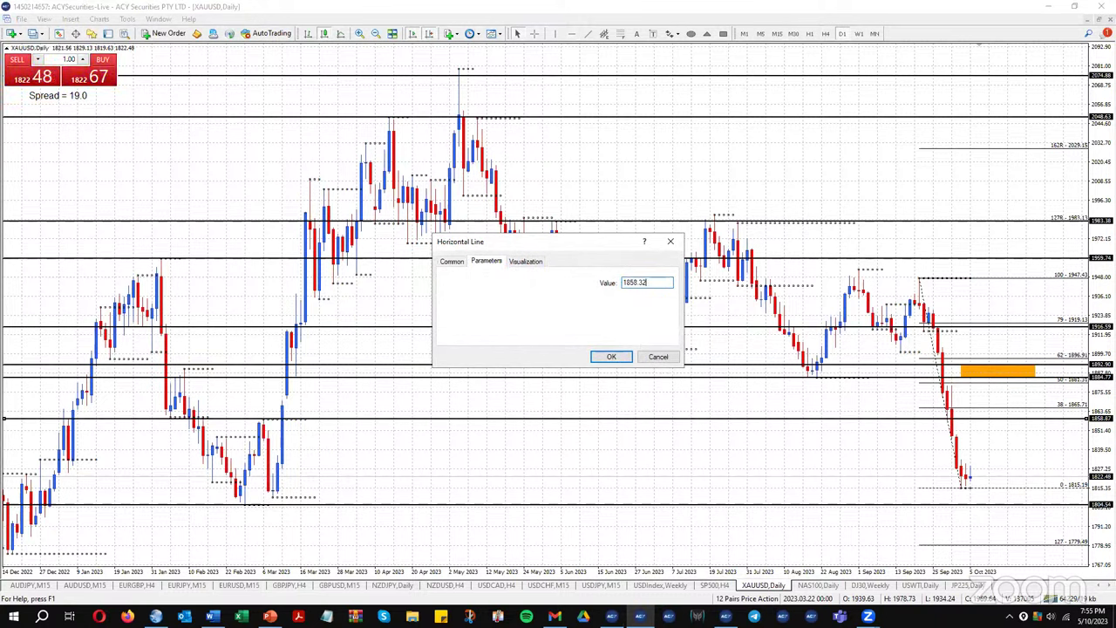
text(32)
click(611, 357)
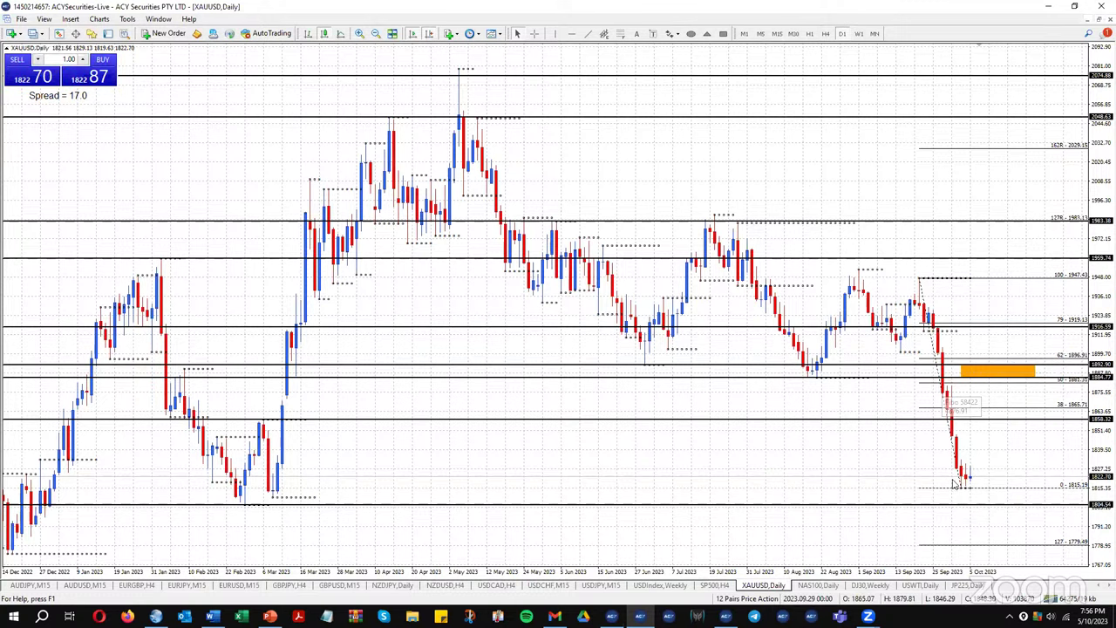
On XAUUSD's H4 chart, replace the Fibonacci with one from the 1879.81 high to the 1815.19 low and mark its 62–79 band with a rectangle
click(827, 33)
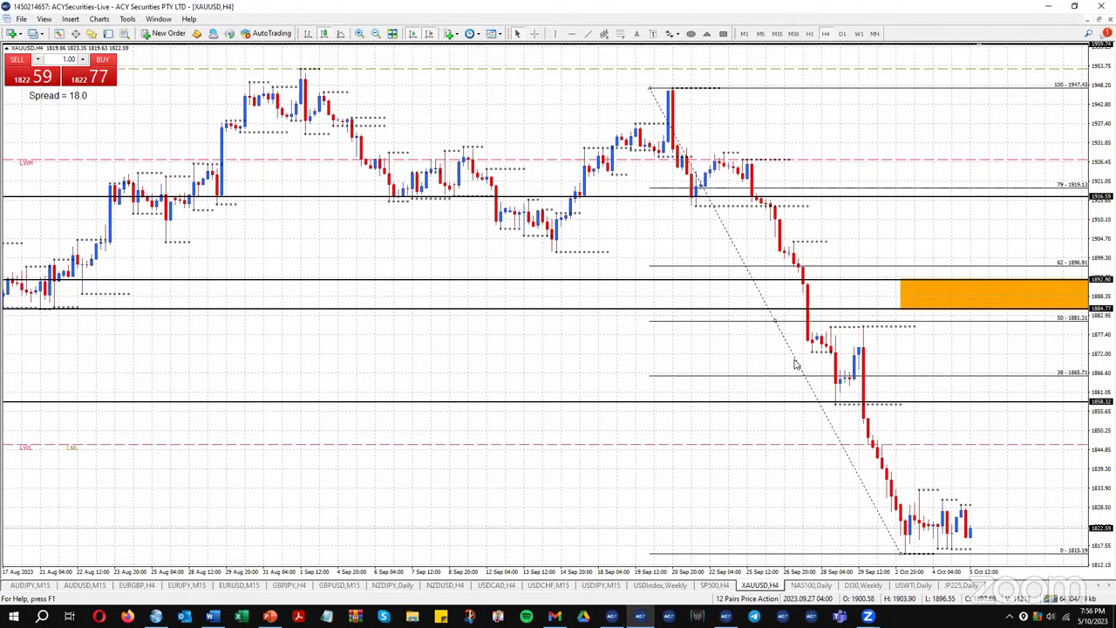
key(Delete)
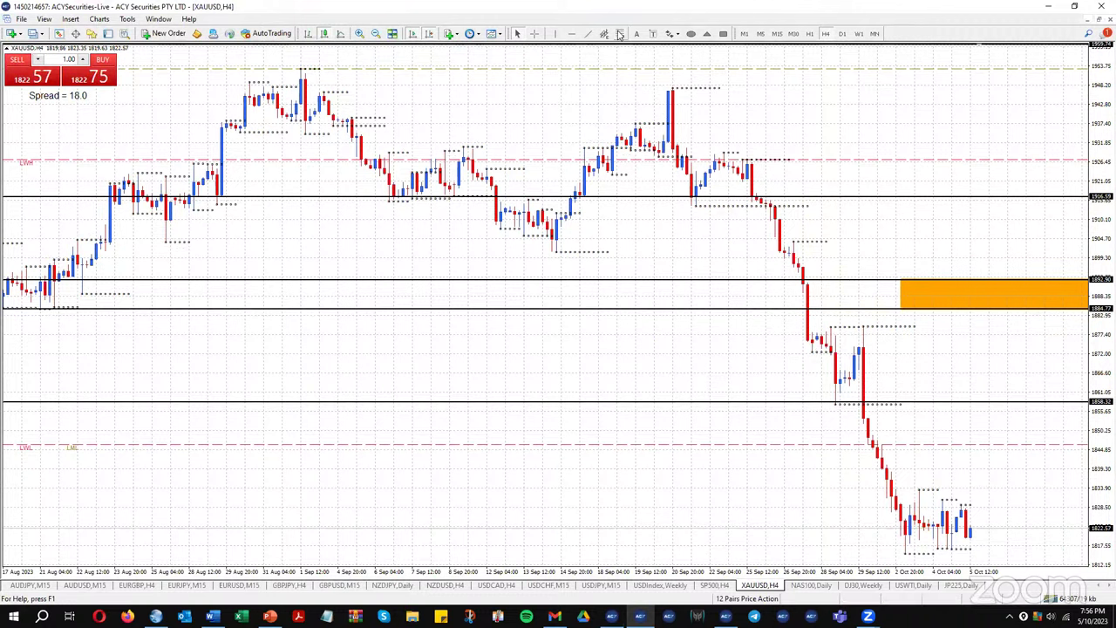
drag(867, 329, 905, 551)
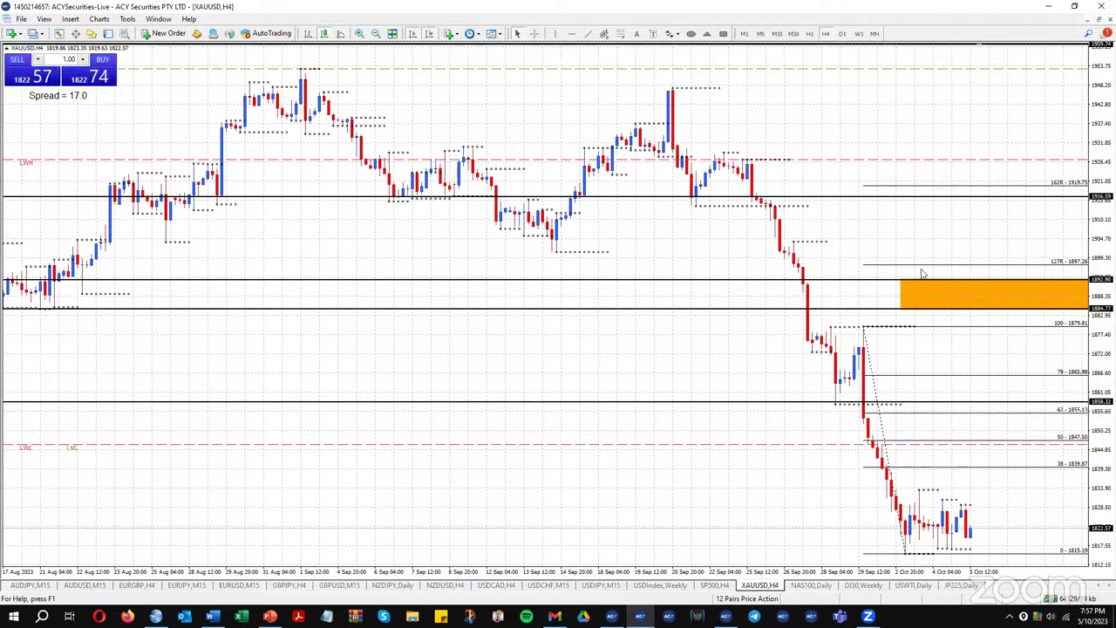
click(722, 32)
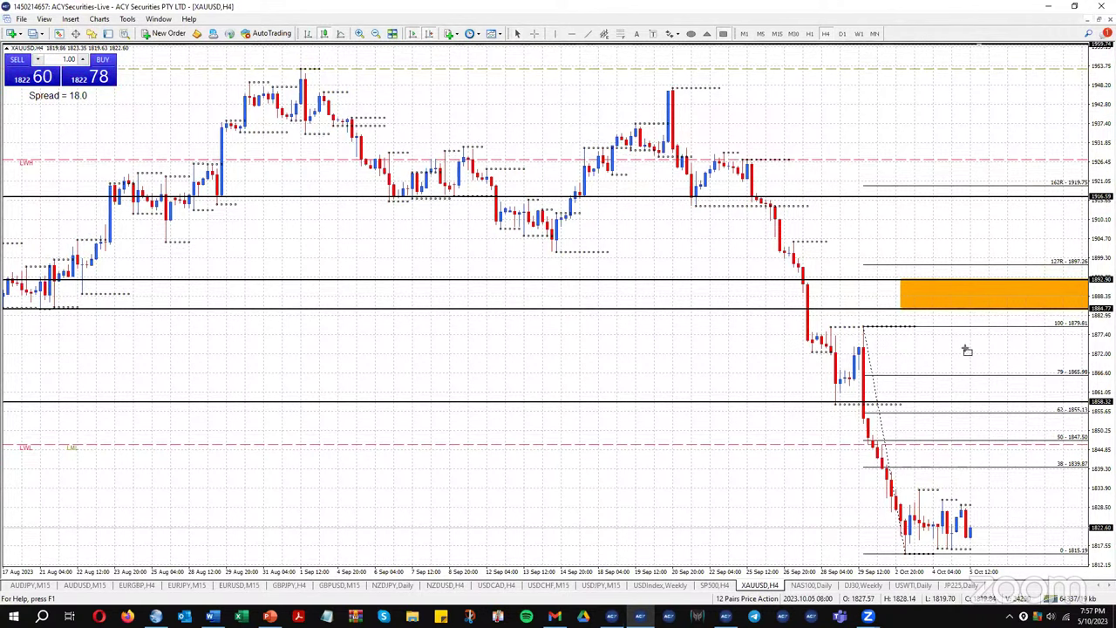
drag(961, 375, 1058, 416)
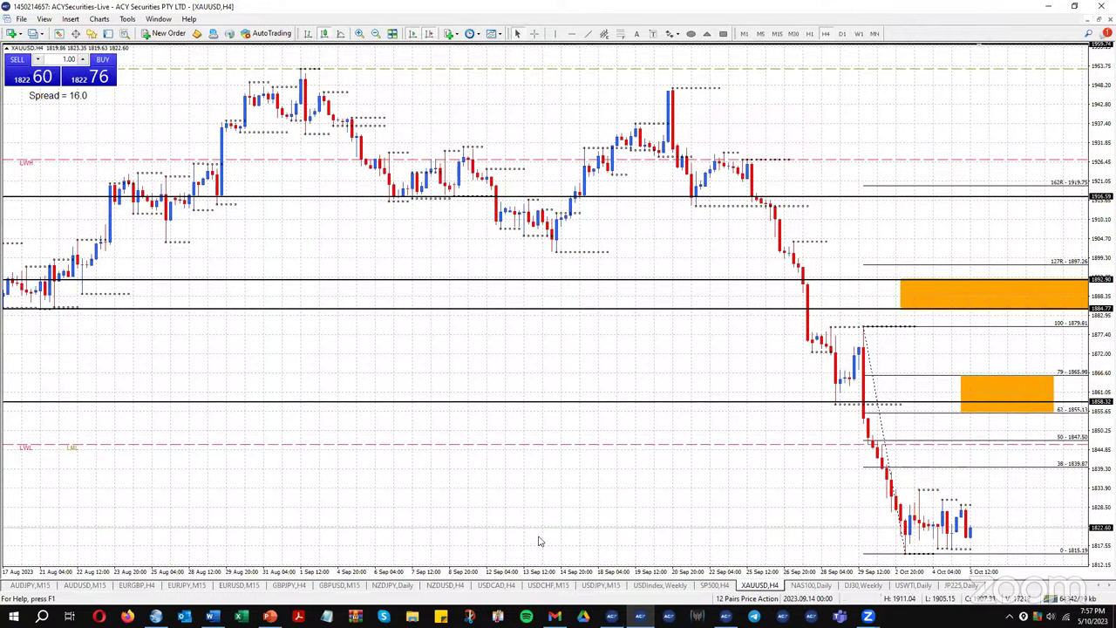
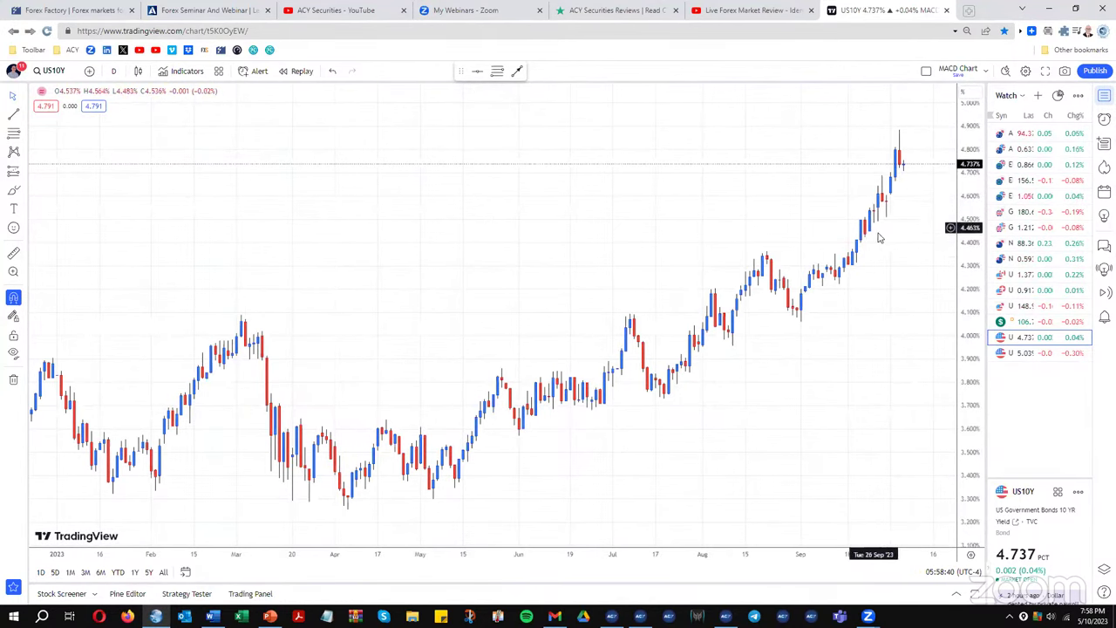
Examine the latest daily candles of the US10Y yield in the browser, then return to MetaTrader and show XAUUSD on the daily timeframe
scroll(896, 231, left, 2)
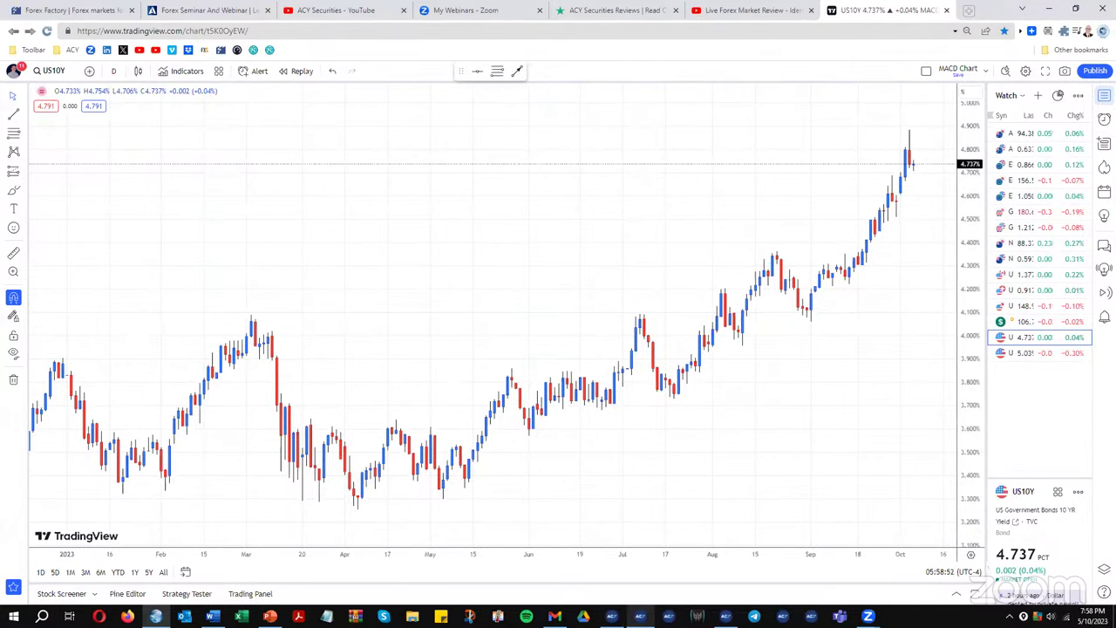
click(640, 615)
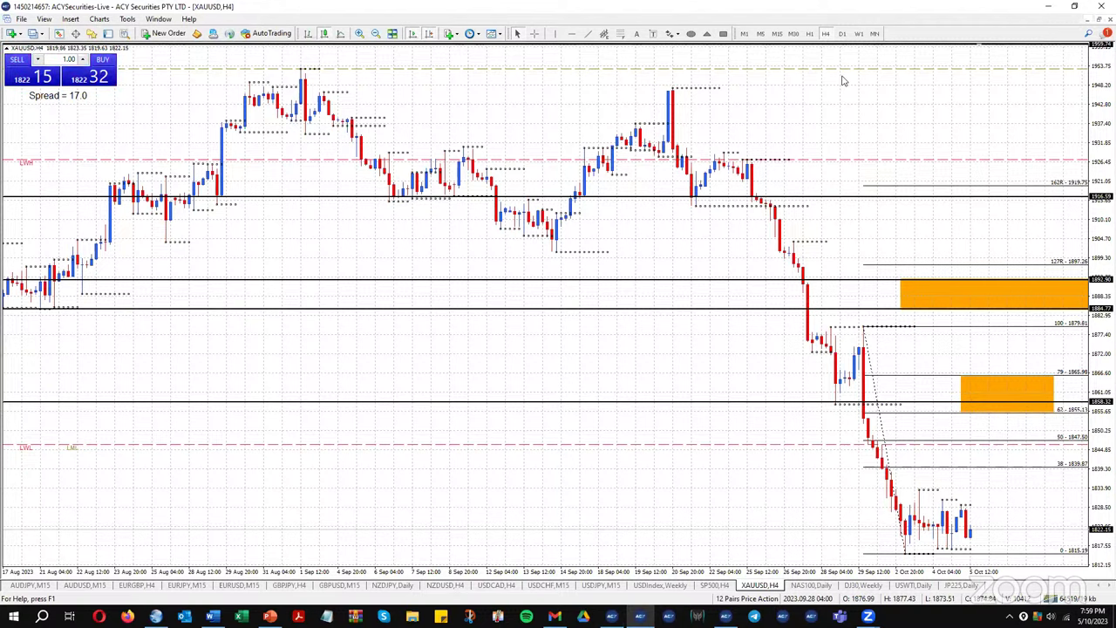
click(844, 34)
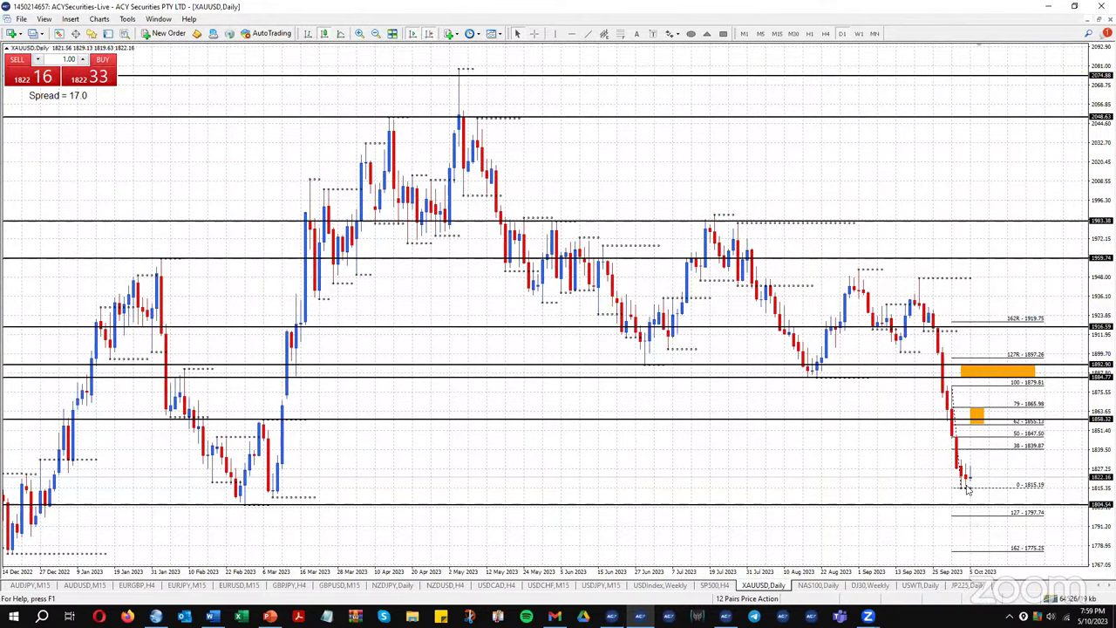
Examine XAUUSD's daily history back to early 2022, checking the June 2022 price area with the crosshair
mouse_move(969, 481)
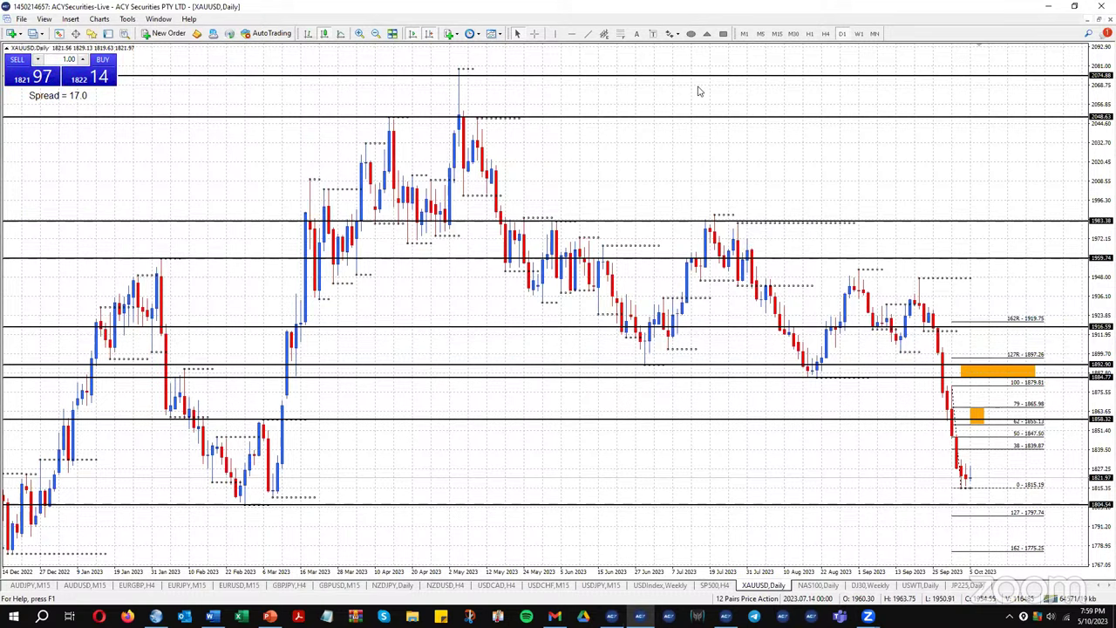
key(minus)
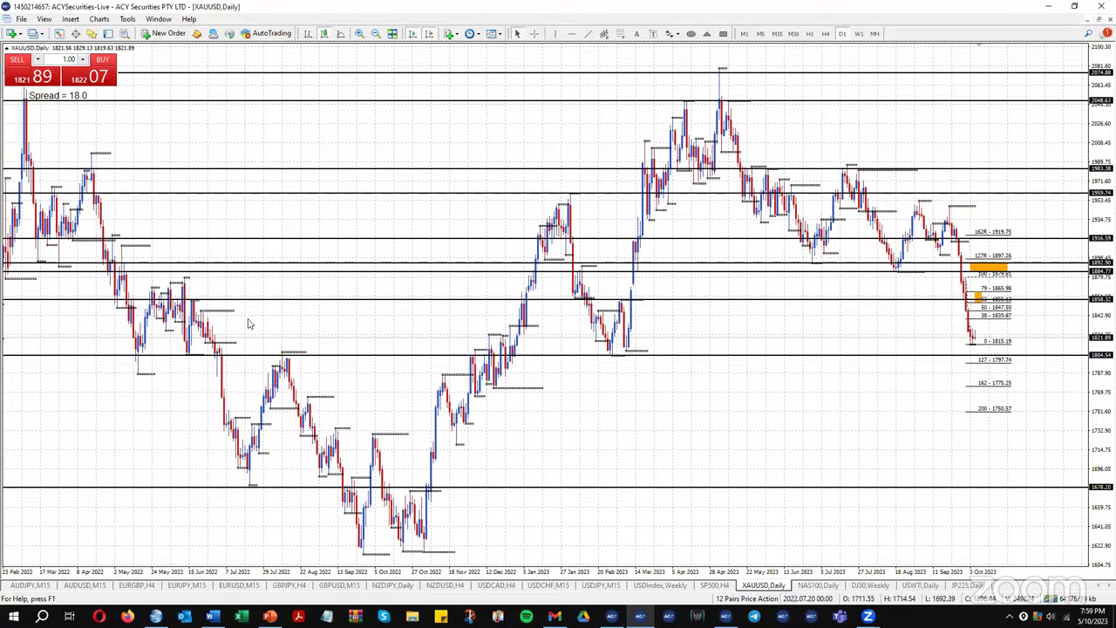
middle_click(203, 315)
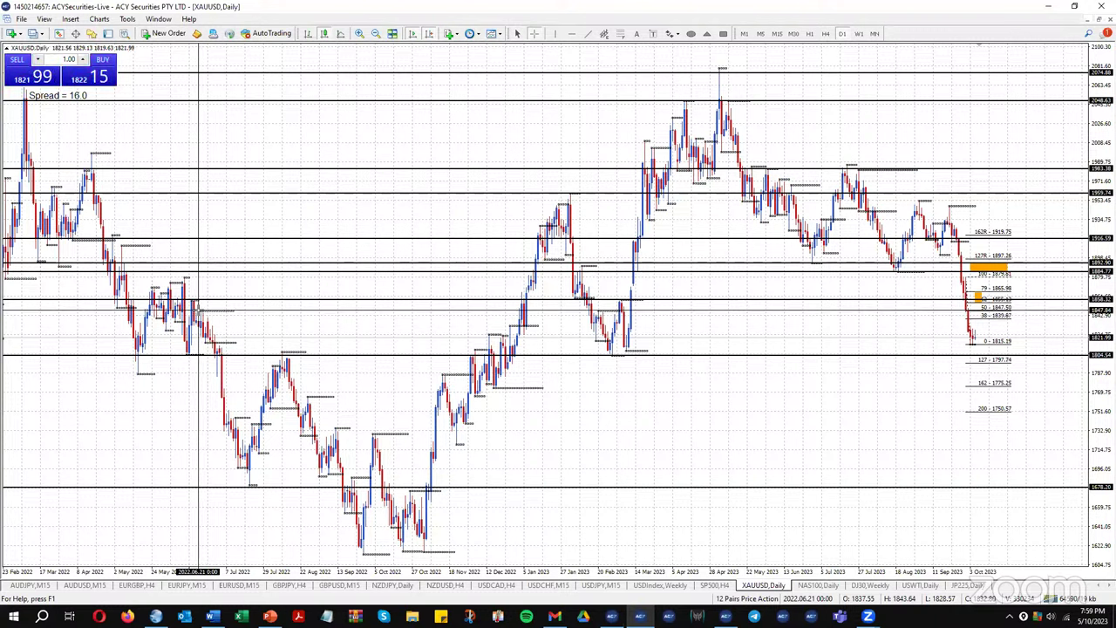
click(393, 323)
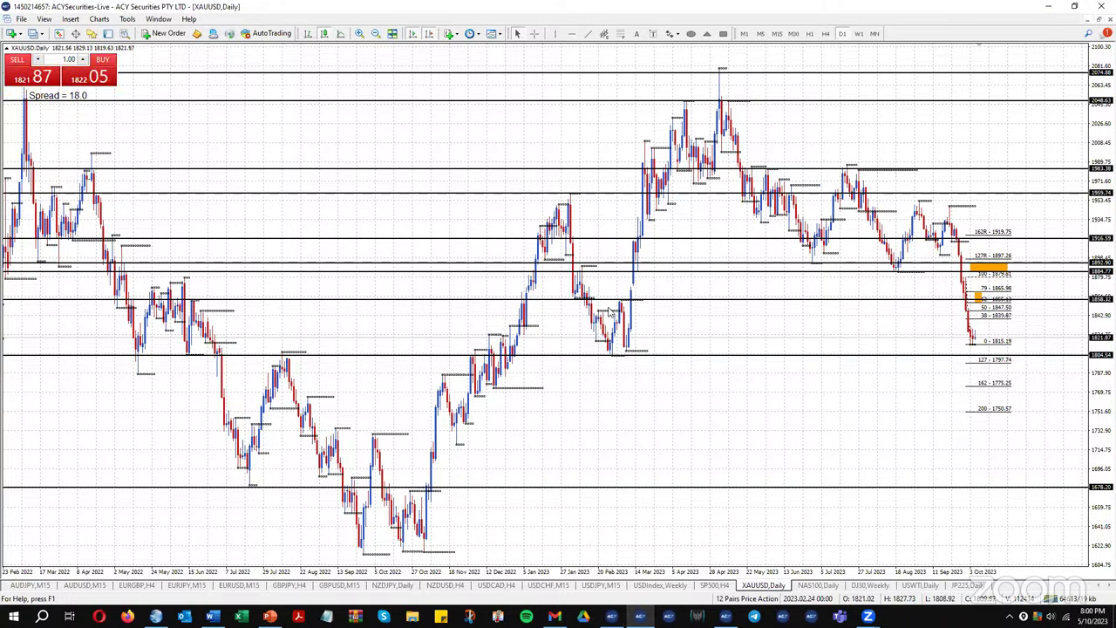
Draw XAUUSD's projected path down to the 1804.54 line, up to 1884.77 and back down; delete the Fibonacci and the smaller orange zone
key(plus)
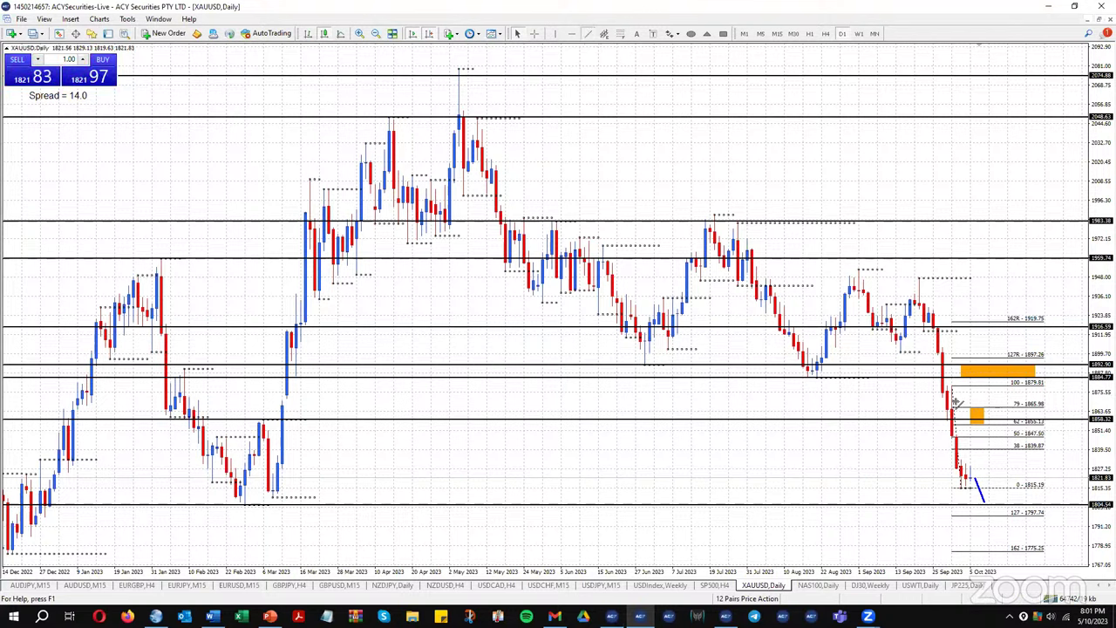
drag(983, 501, 1025, 382)
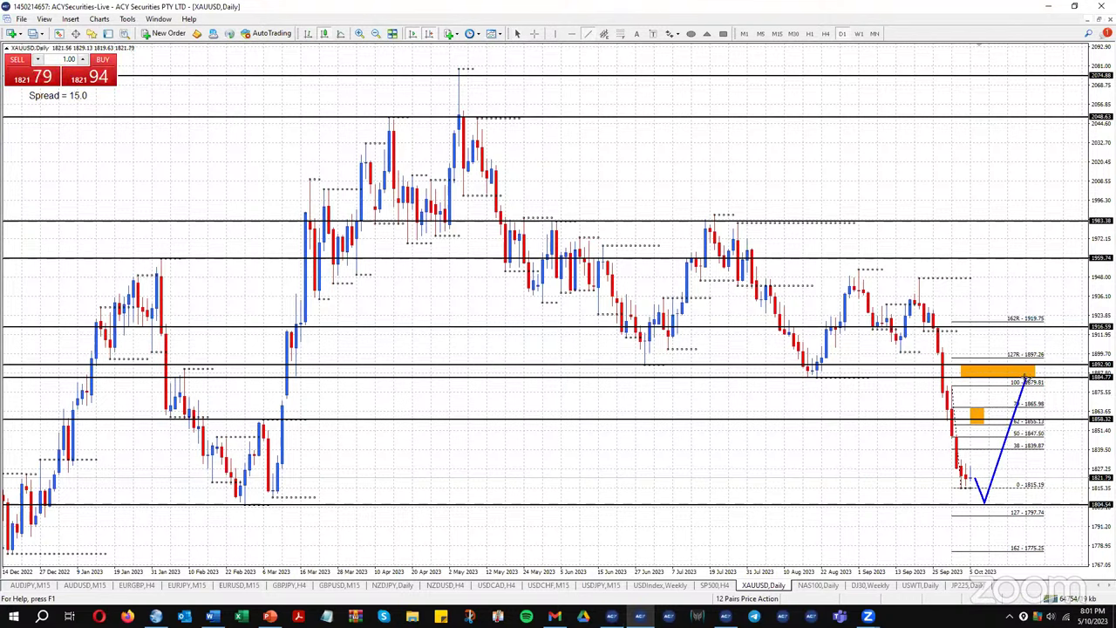
click(590, 35)
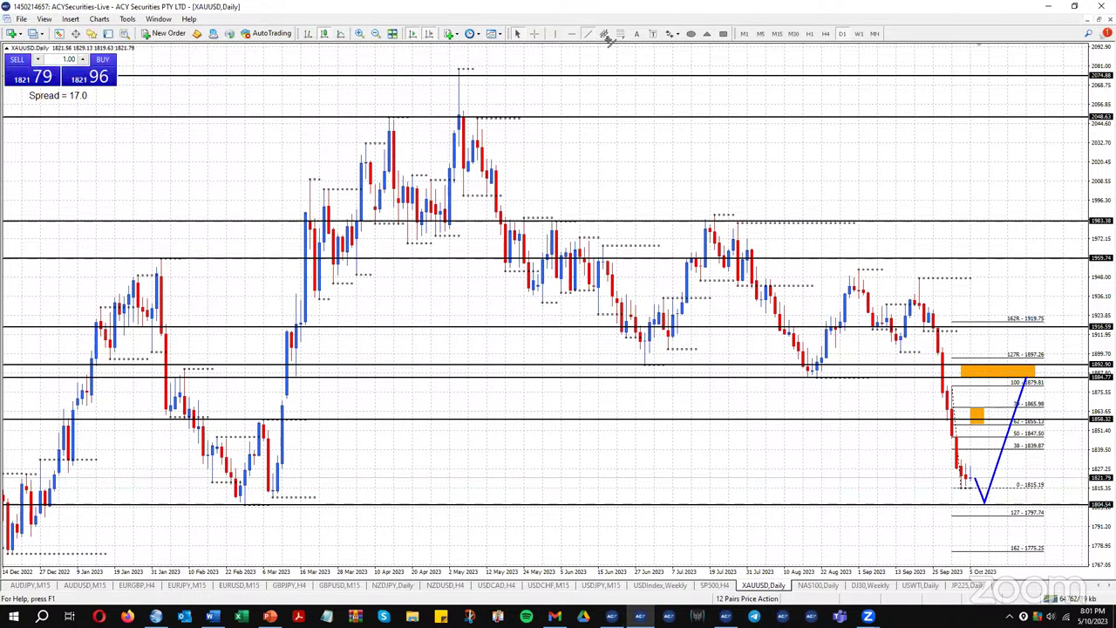
drag(1025, 381, 1067, 504)
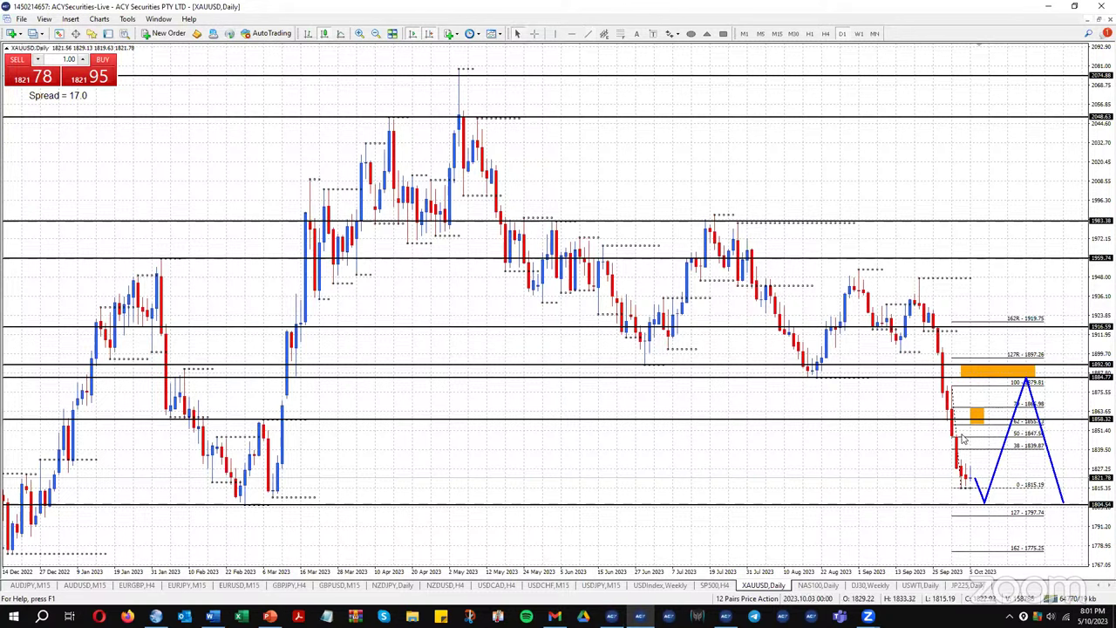
key(Delete)
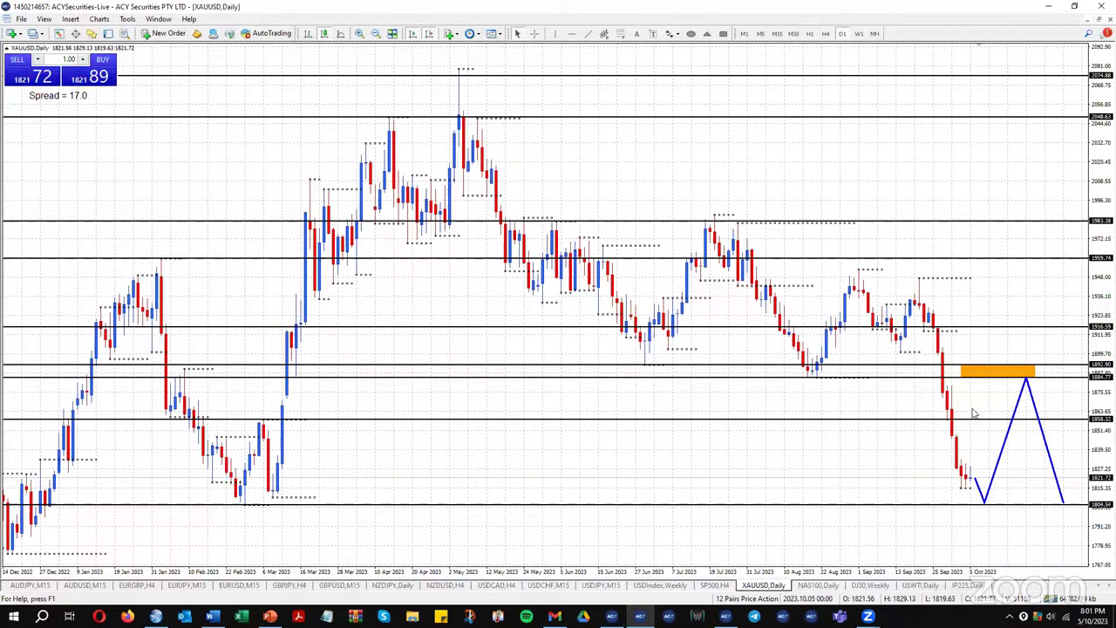
Compare the 5 October M15 candles on EURJPY, GBPJPY and AUDJPY, and return GBPJPY to the H4 timeframe
click(186, 584)
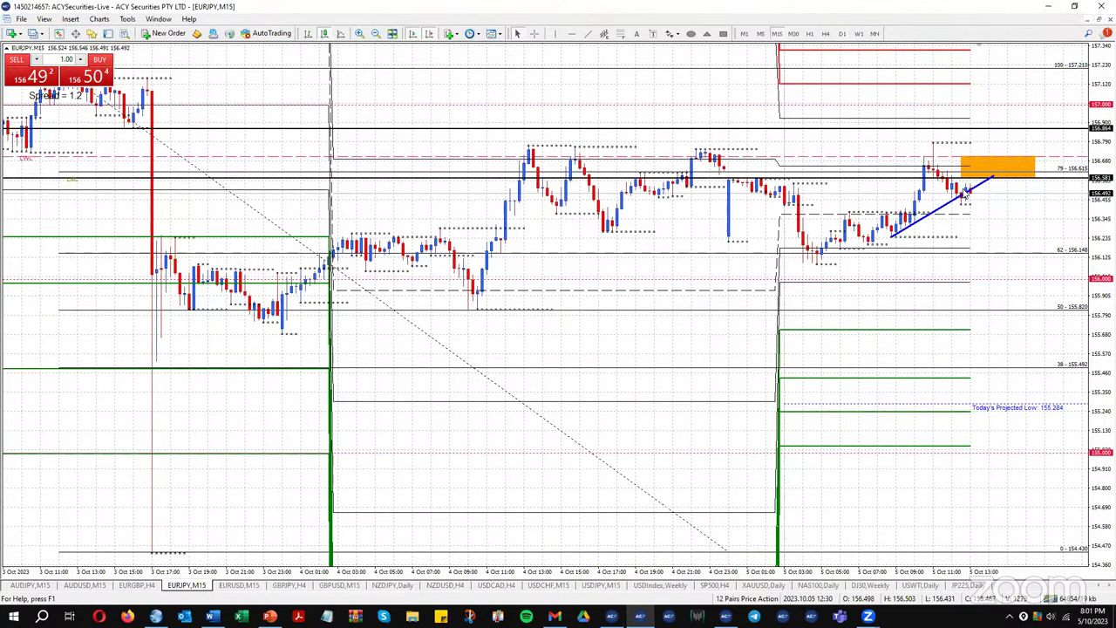
click(286, 585)
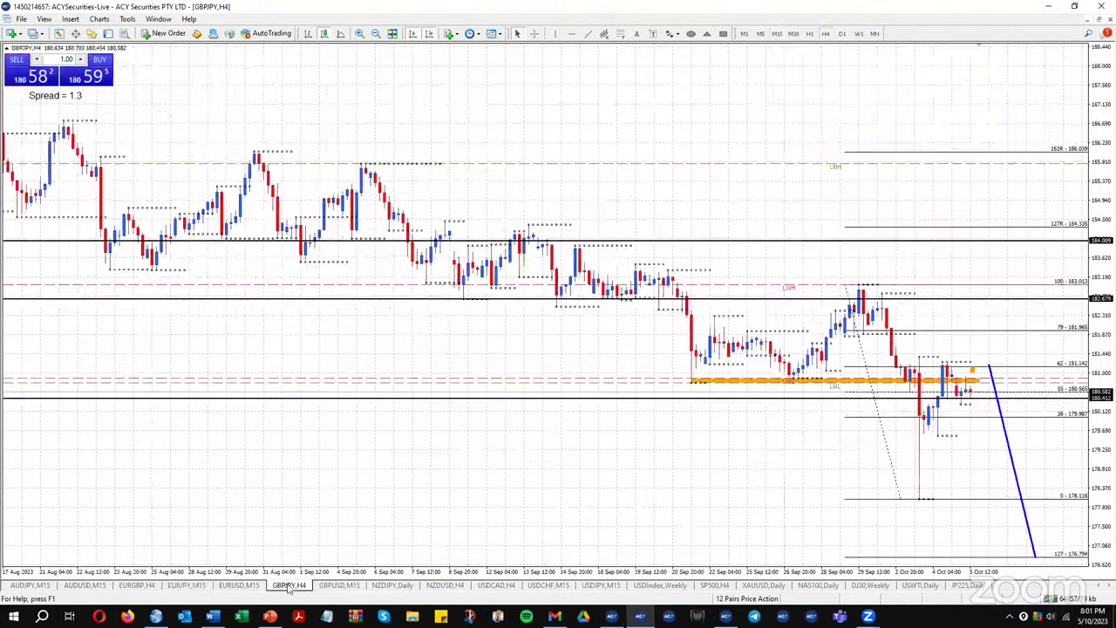
click(781, 35)
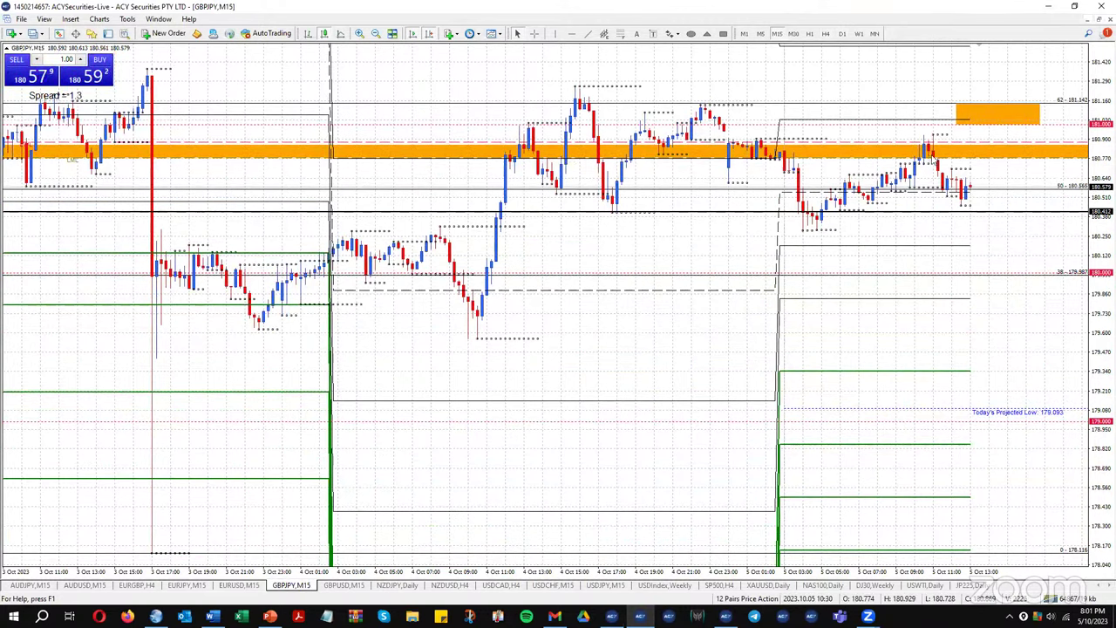
click(44, 584)
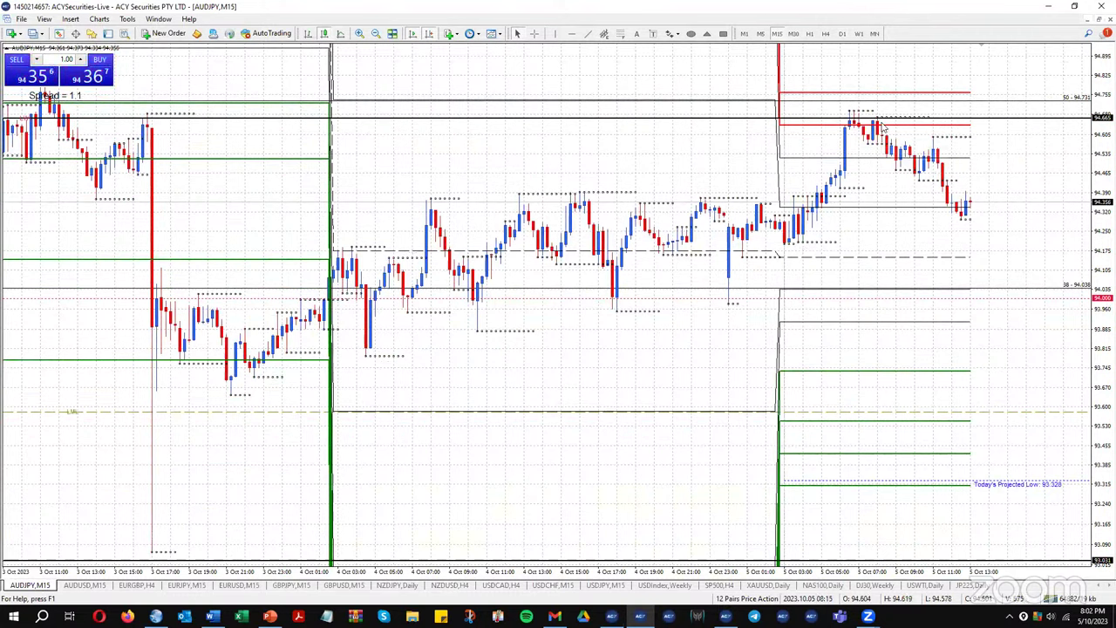
mouse_move(883, 129)
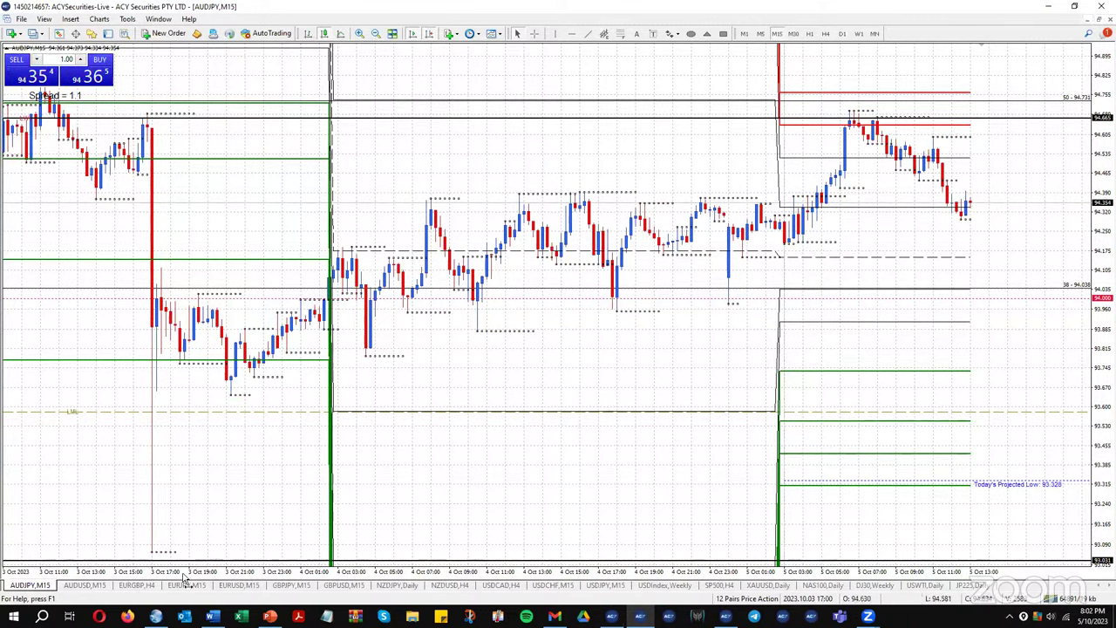
click(288, 584)
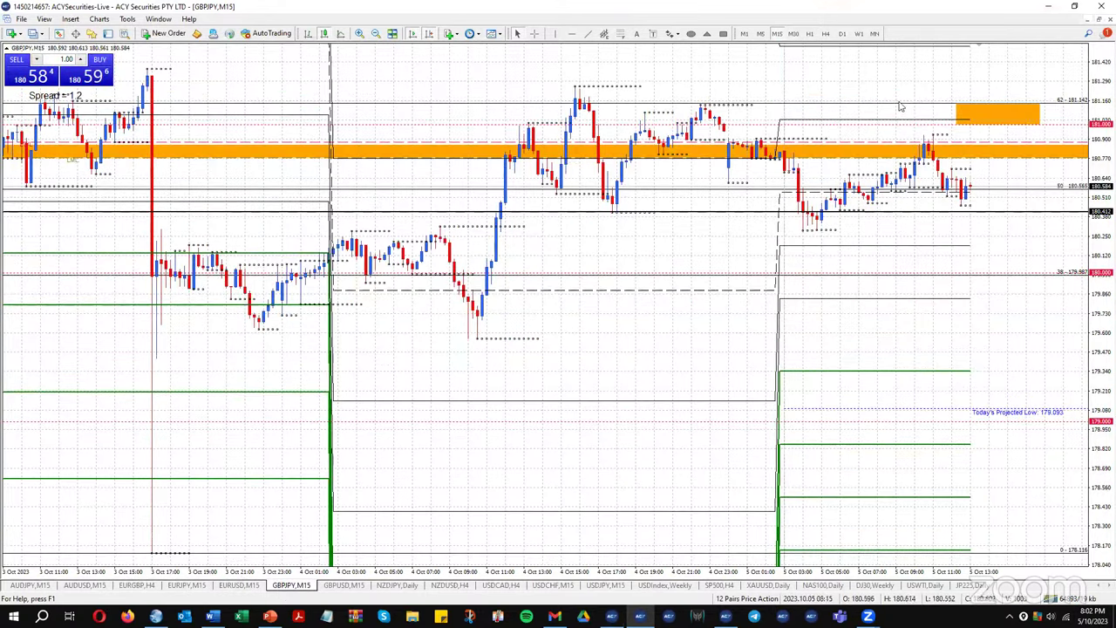
click(826, 33)
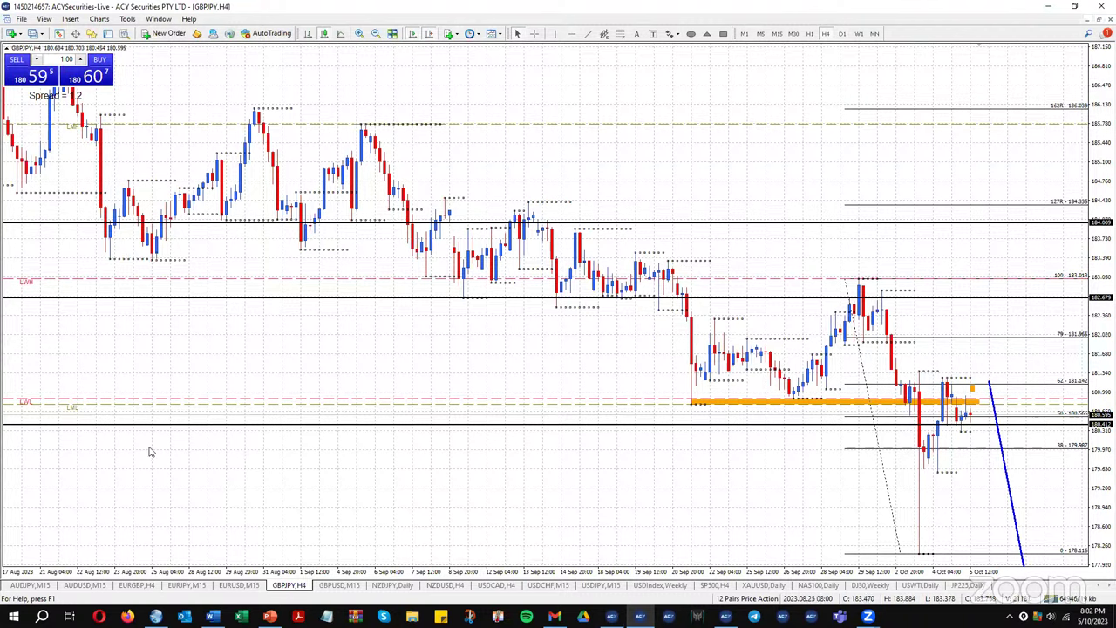
Switch to the browser and review the upcoming October sessions on the ACY webinar and seminar page
mouse_move(155, 616)
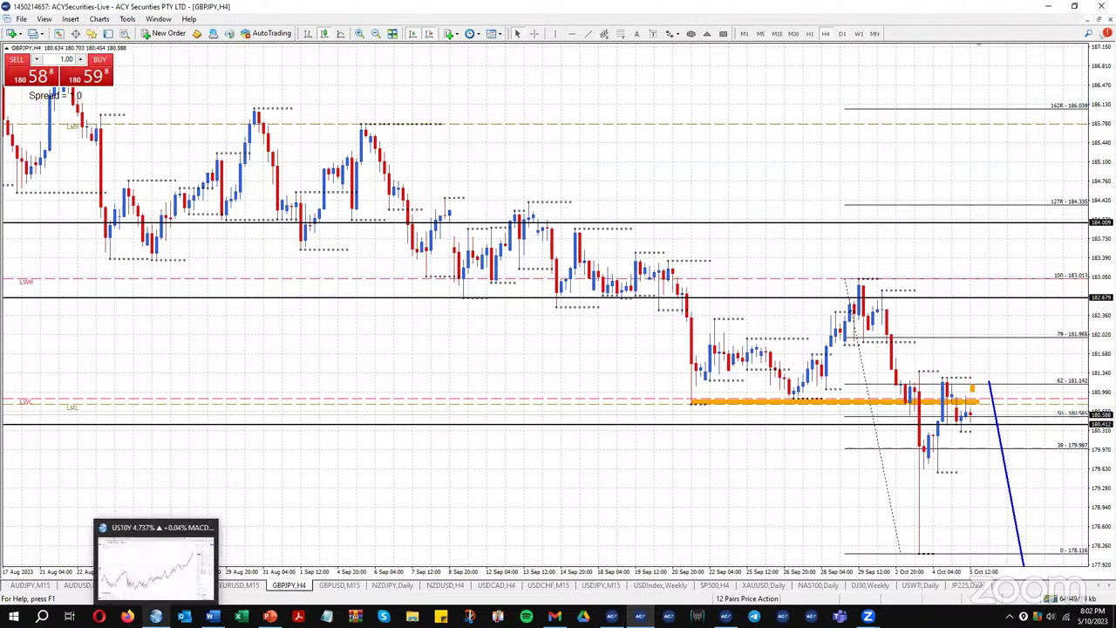
click(157, 562)
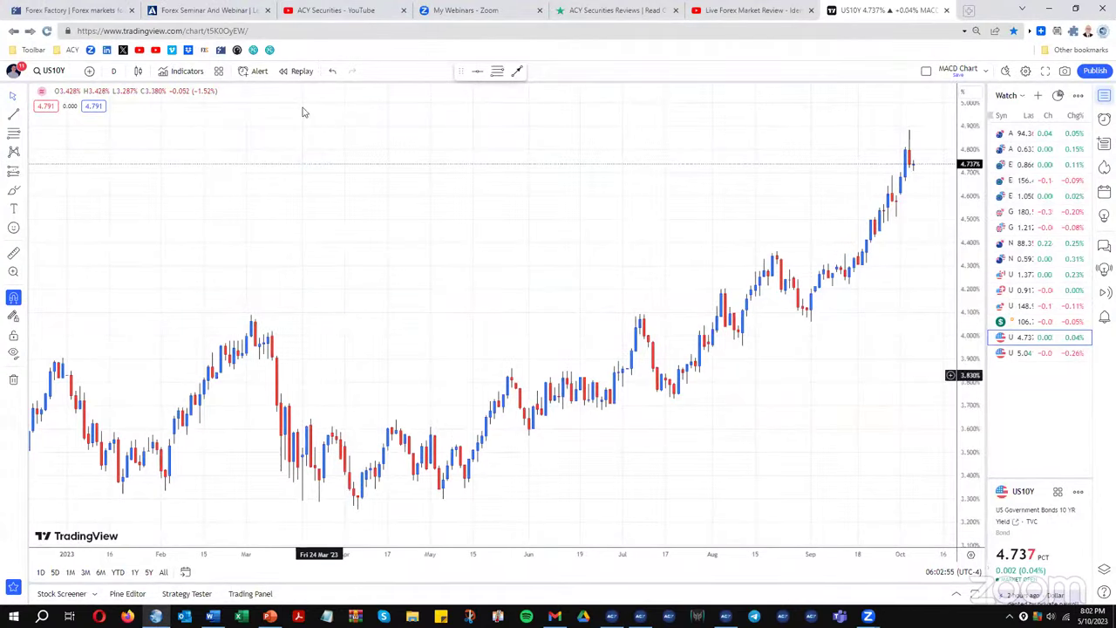
click(199, 10)
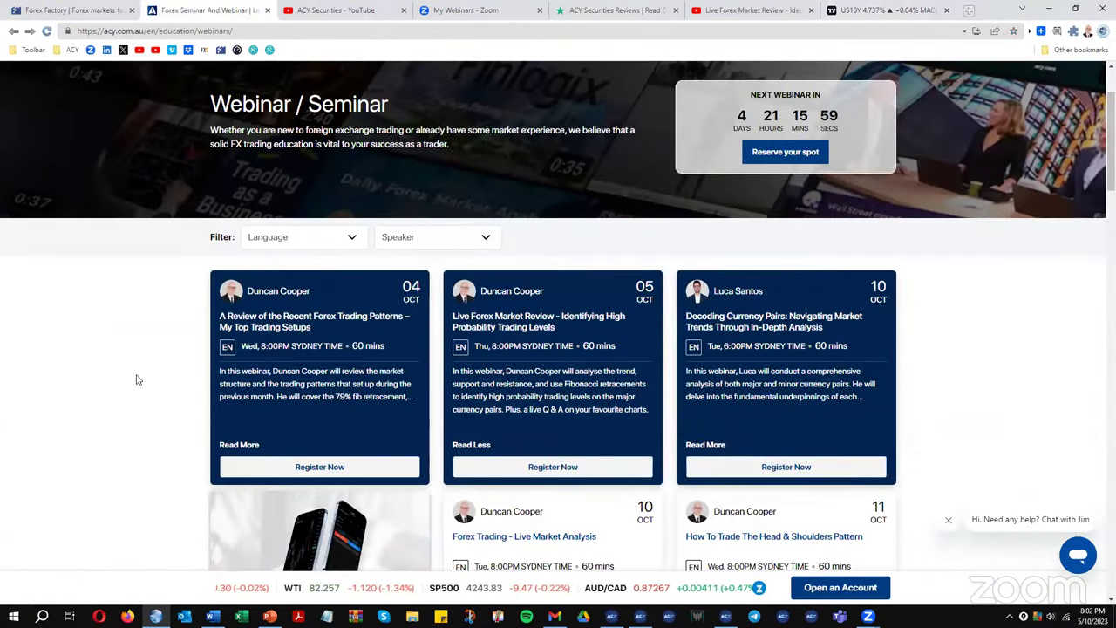
scroll(131, 376, down, 2)
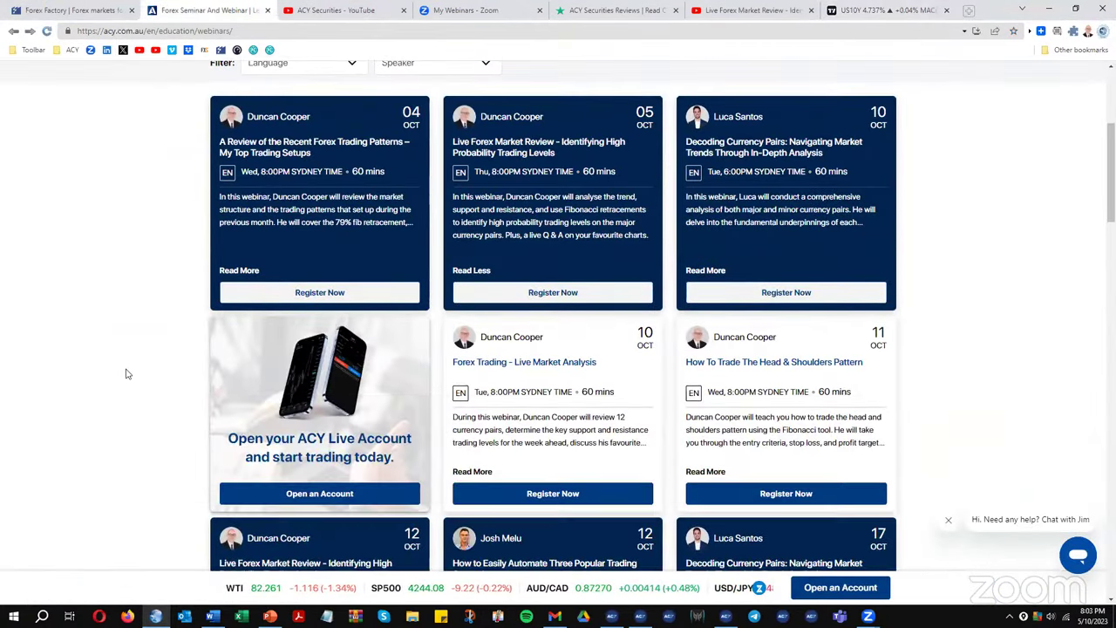